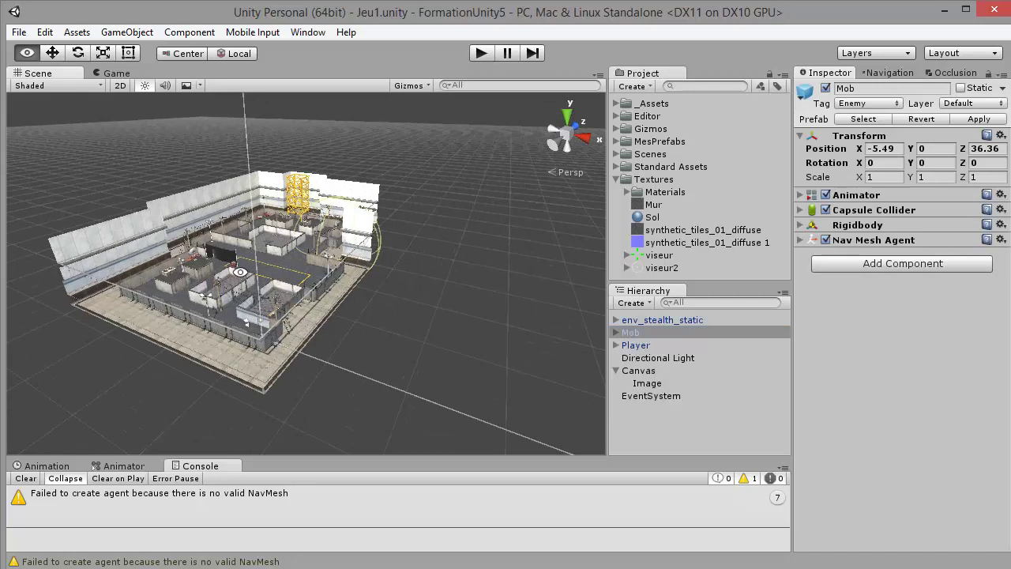
Step: Examine the Mob robot up close inside its walled enclosure in the scene
left_click_drag(328, 296, 798, 297, "alt")
left_click_drag(353, 311, 378, 318, "alt")
scroll(378, 319, "up", 2)
scroll(378, 319, "up", 4)
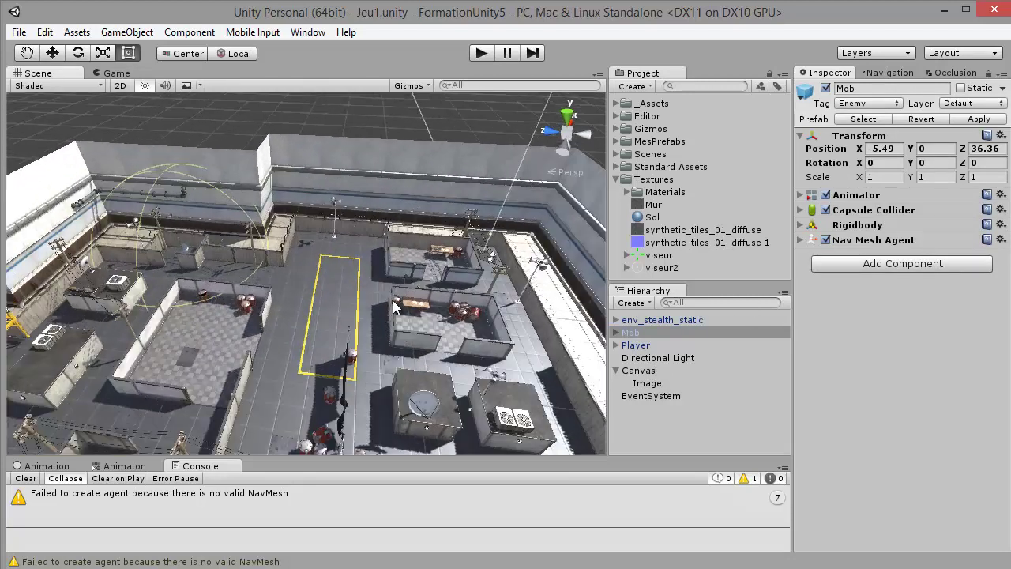
middle_click_drag(377, 319, 440, 305)
right_click_drag(440, 305, 480, 297)
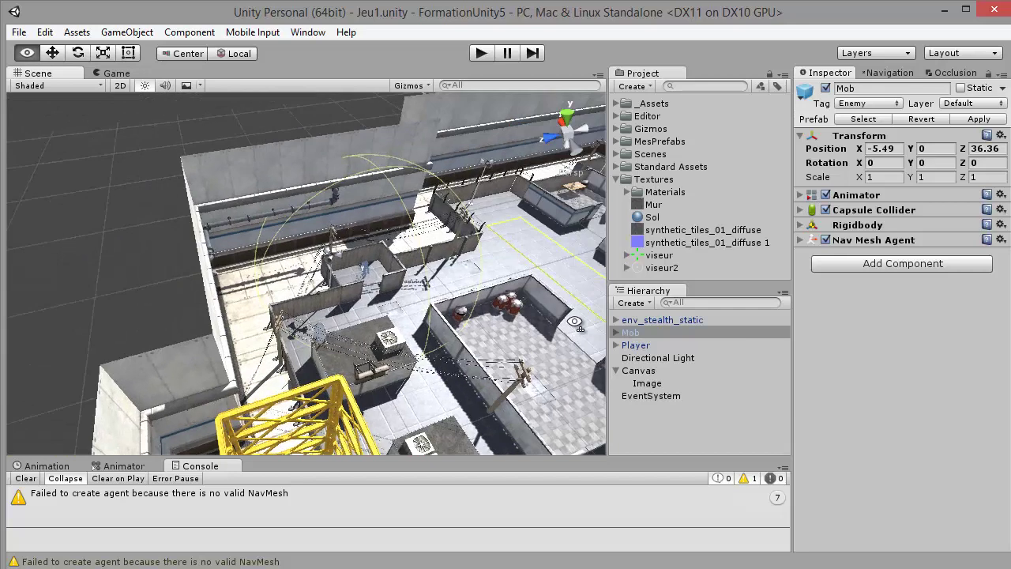
scroll(480, 297, "up", 6)
middle_click_drag(480, 229, 414, 273)
scroll(413, 273, "up", 3)
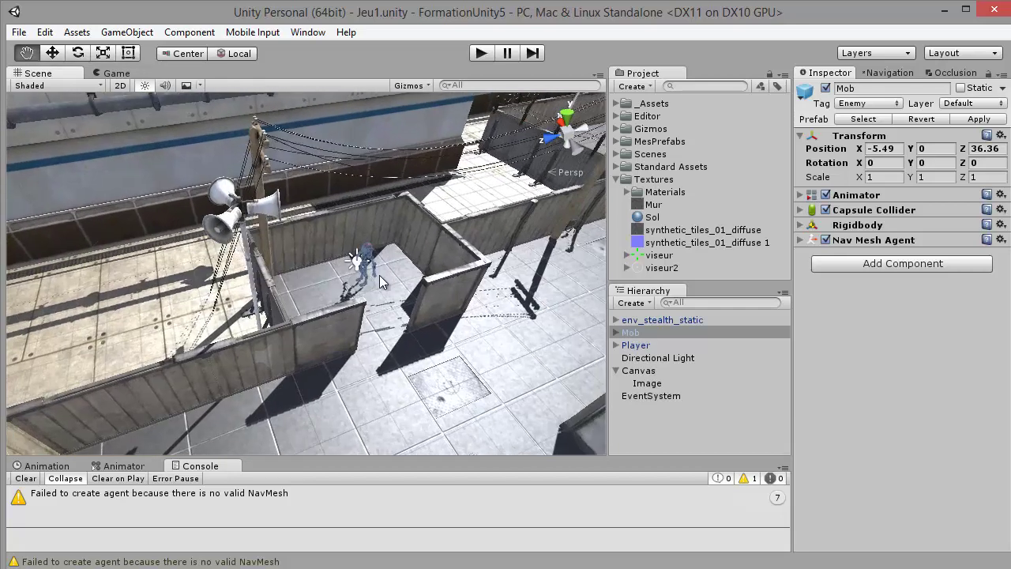
right_click_drag(403, 275, 384, 251)
scroll(407, 271, "up", 6)
scroll(400, 253, "up", 1)
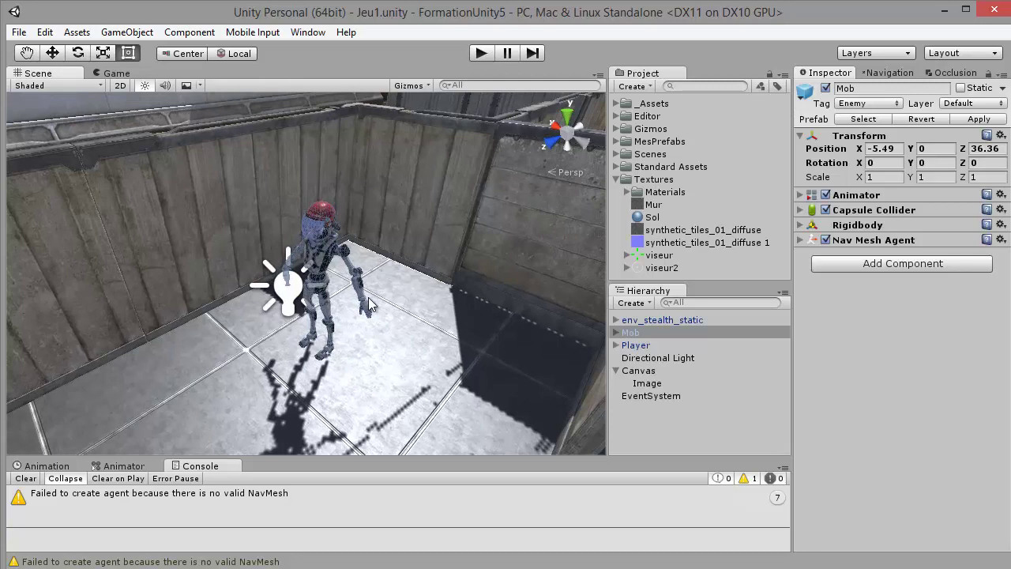
Step: Open the Mob's DoneEnemyAnimator controller and dock the Animator view beside the Scene and Game views
left_click(800, 194)
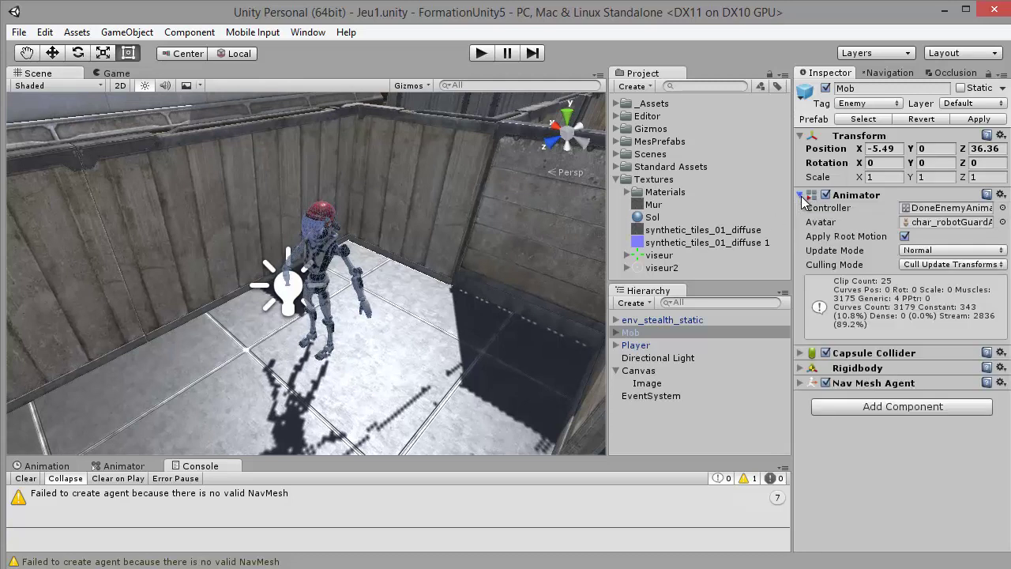
left_click(930, 209)
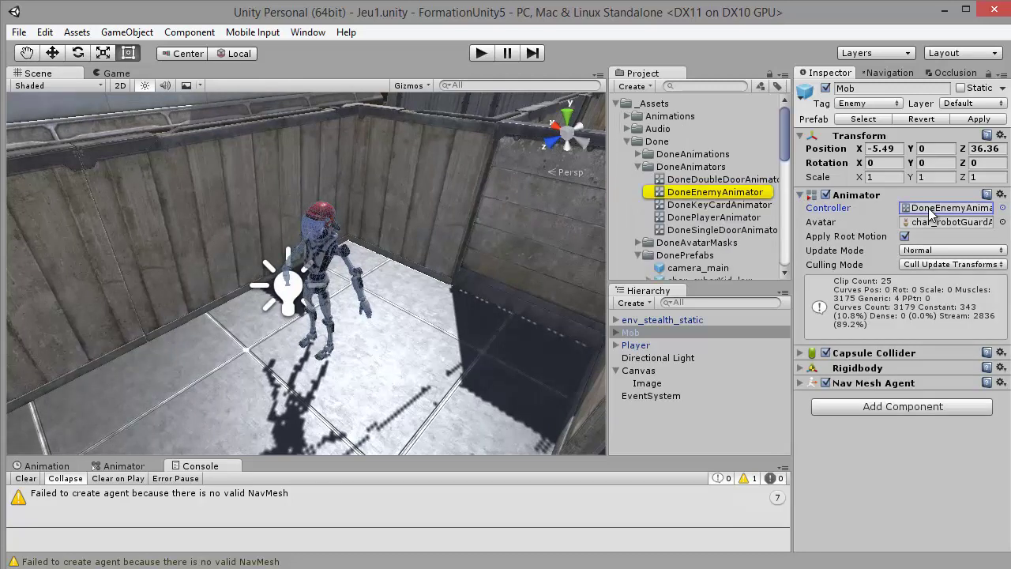
double_click(721, 194)
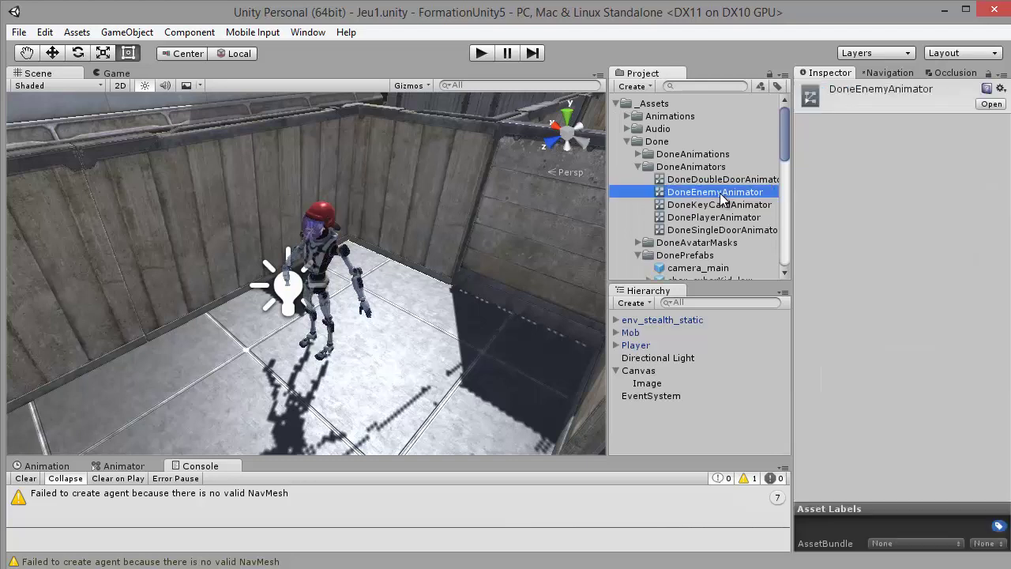
left_click_drag(138, 473, 210, 79)
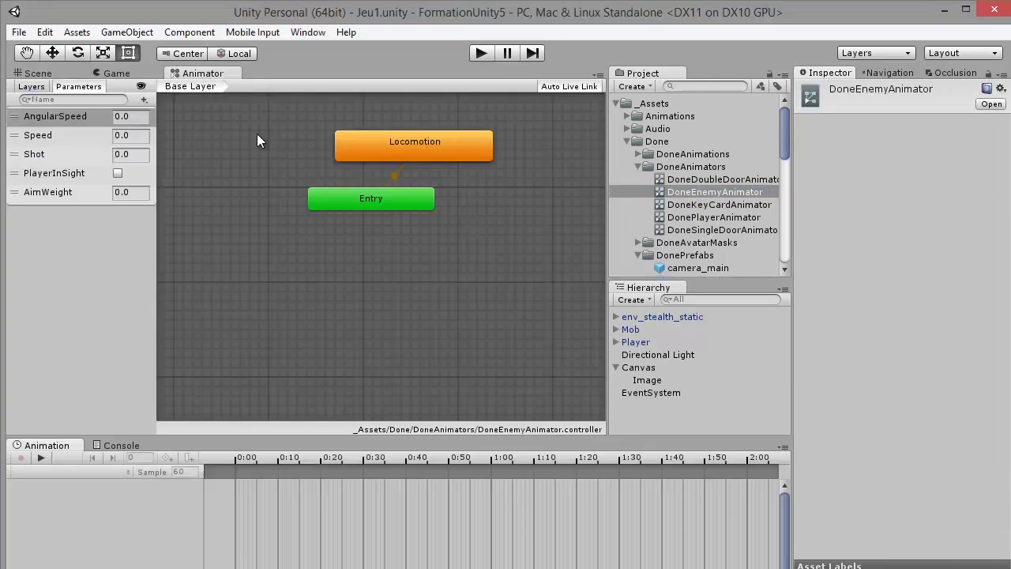
left_click(308, 35)
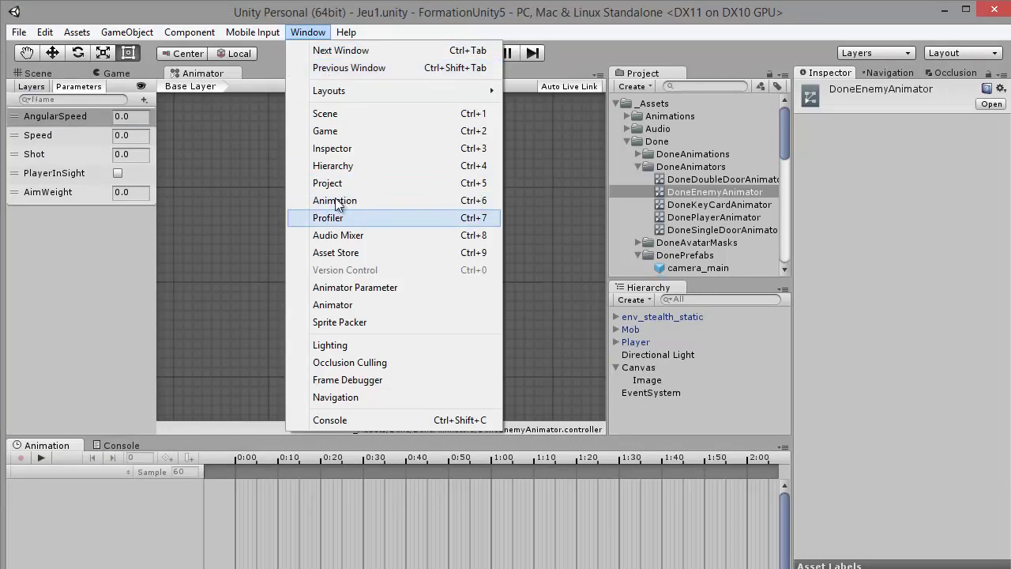
left_click(372, 303)
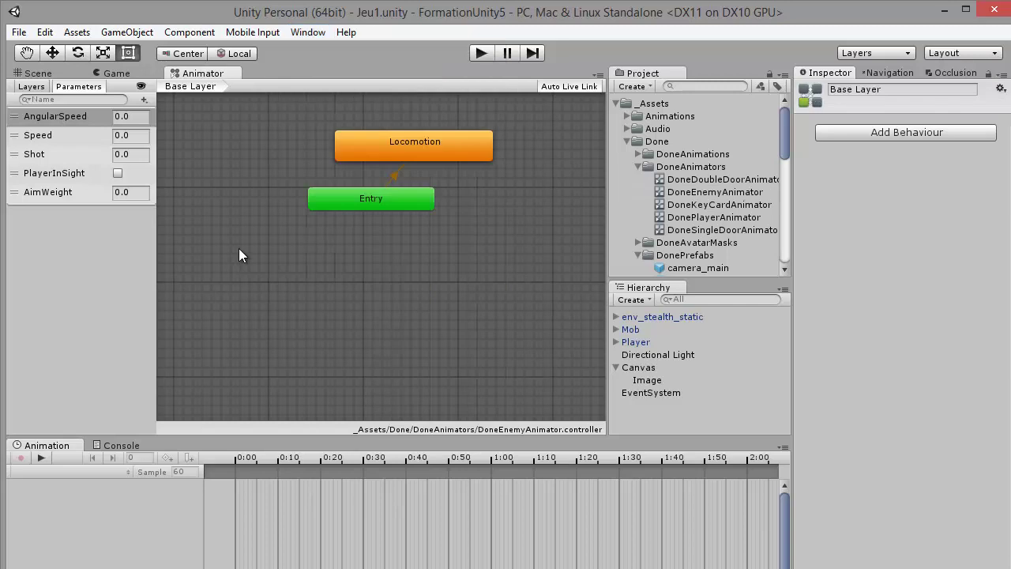
Step: Rearrange the state graph so that the Entry node sits above and slightly left of the Locomotion state
right_click(393, 221)
left_click_drag(371, 204, 312, 231)
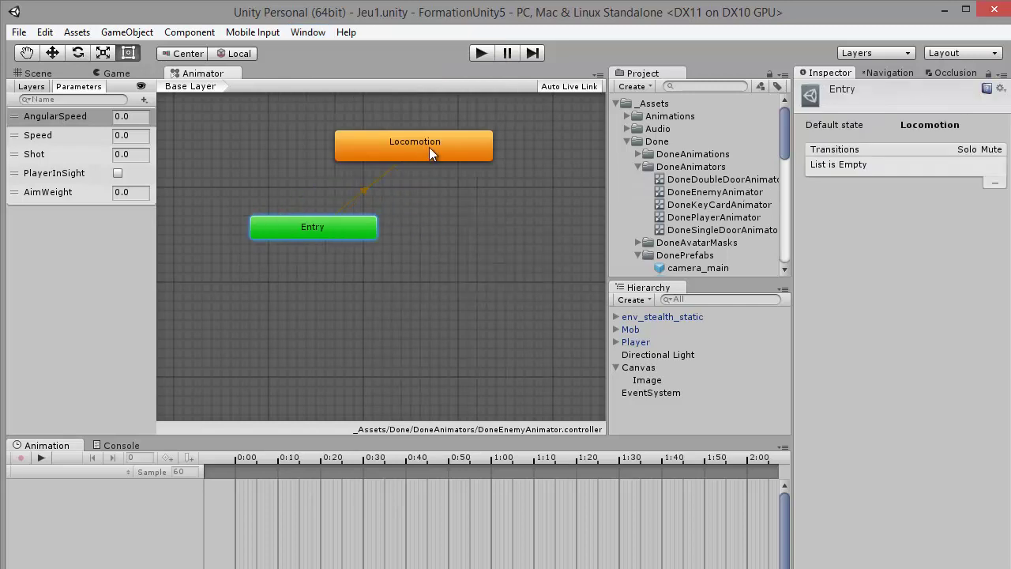
left_click_drag(418, 150, 464, 269)
left_click_drag(308, 229, 310, 159)
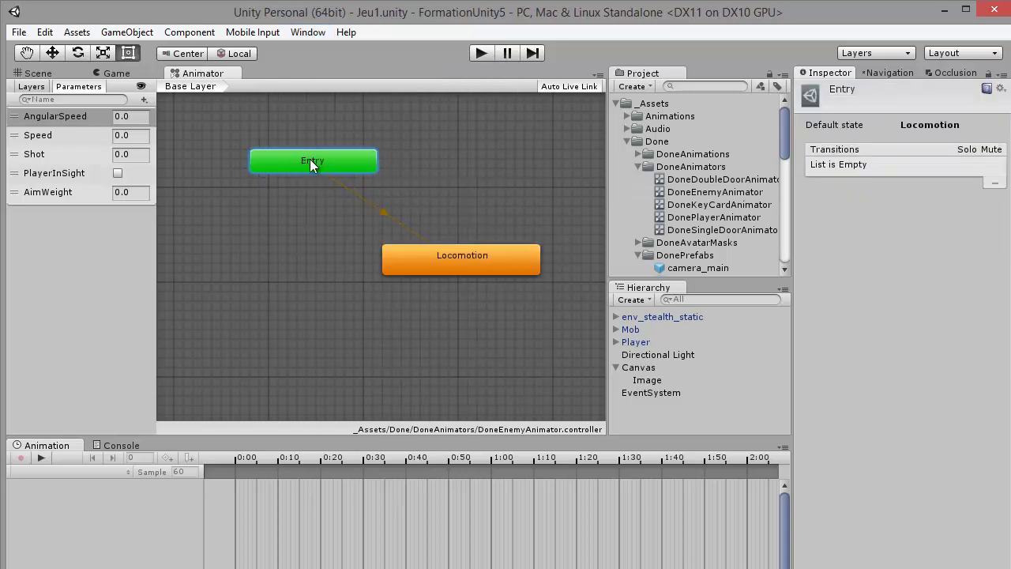
left_click_drag(436, 265, 398, 247)
left_click_drag(296, 158, 284, 135)
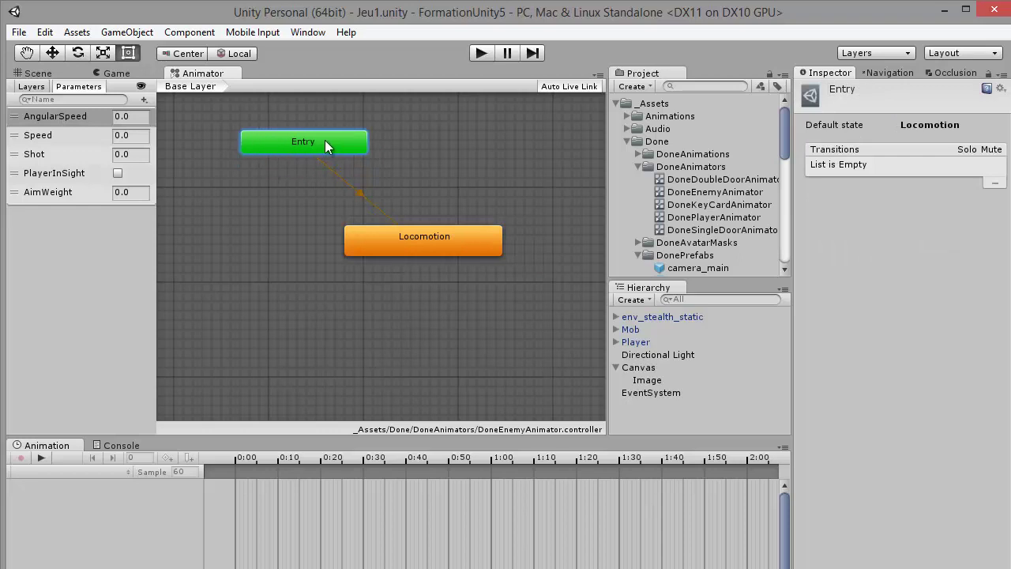
left_click_drag(413, 234, 372, 225)
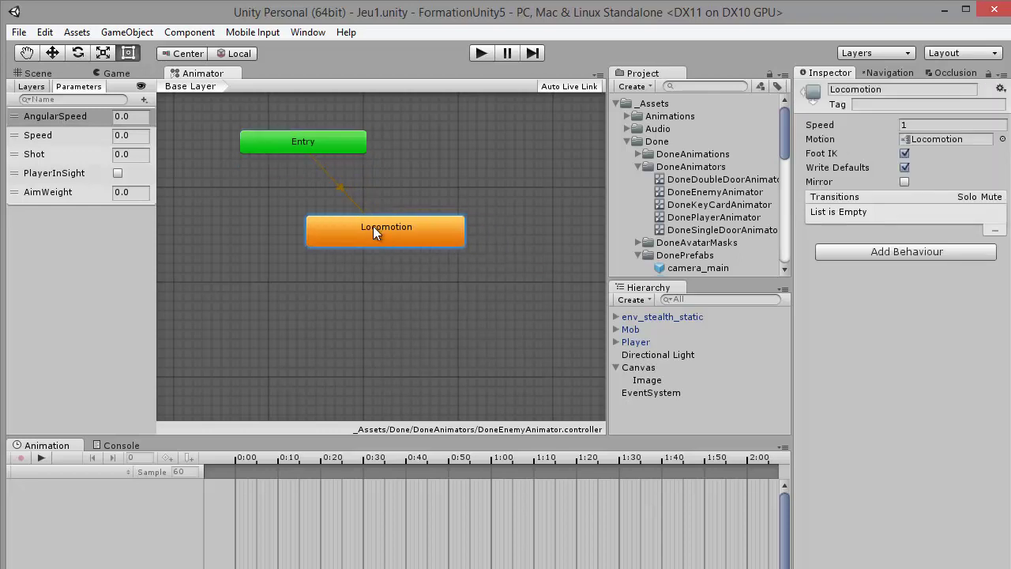
Step: Inspect the properties of the Entry node and its default Locomotion state
left_click(346, 189)
left_click(338, 152)
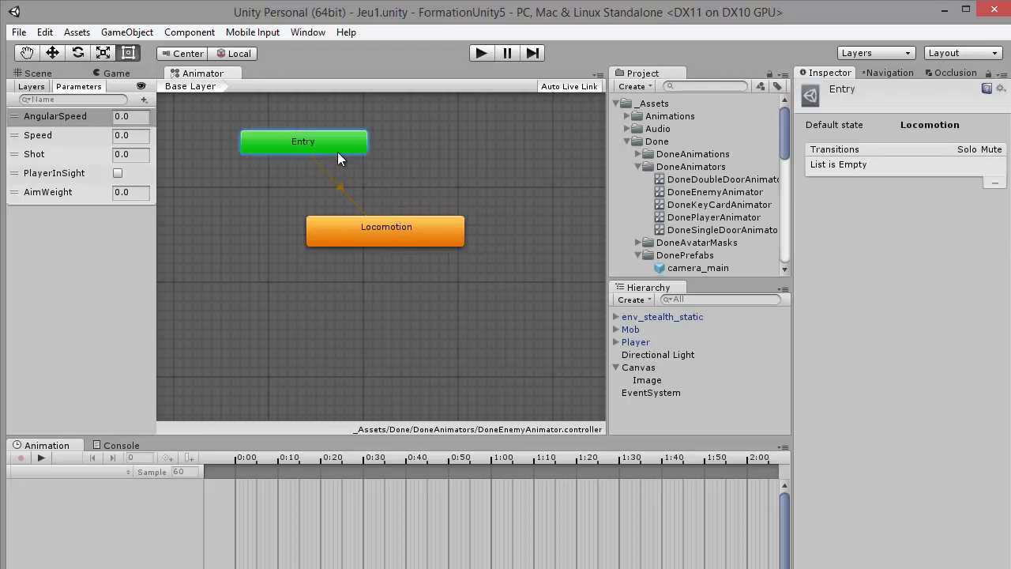
left_click(377, 232)
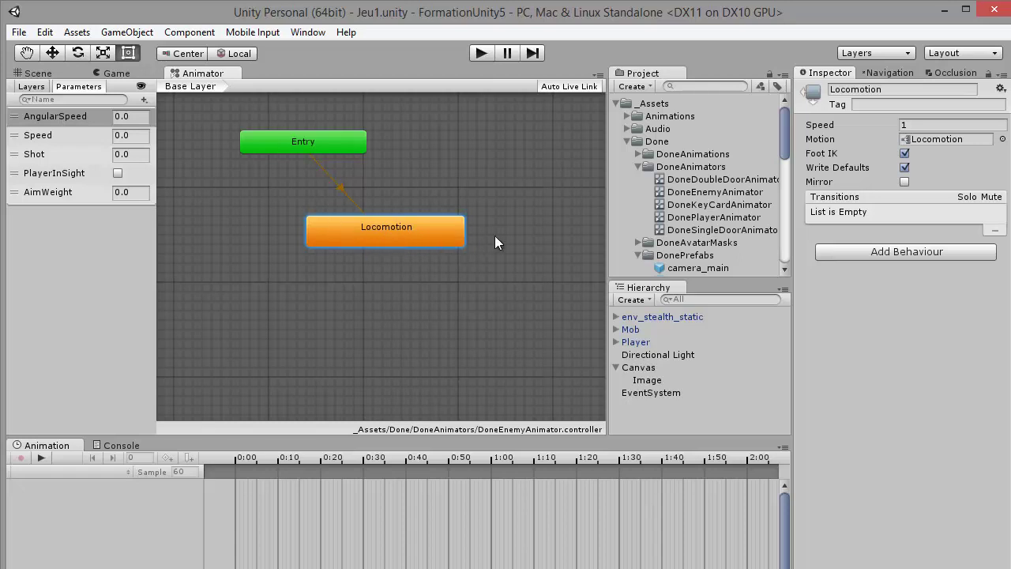
left_click(520, 211)
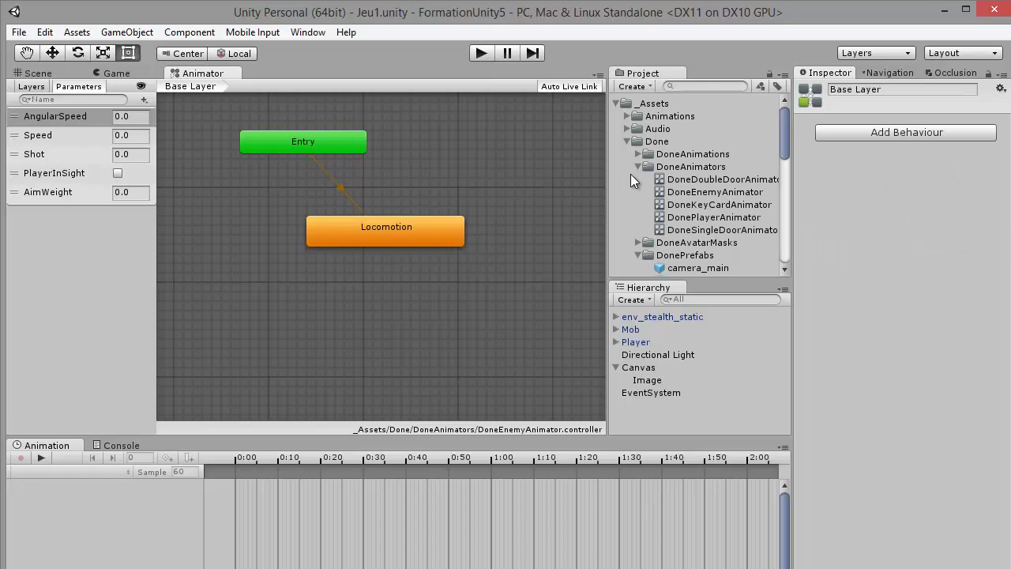
Step: Collapse the _Assets and Textures folders and create an Animator Controller named Mob at the project root
left_click(654, 170)
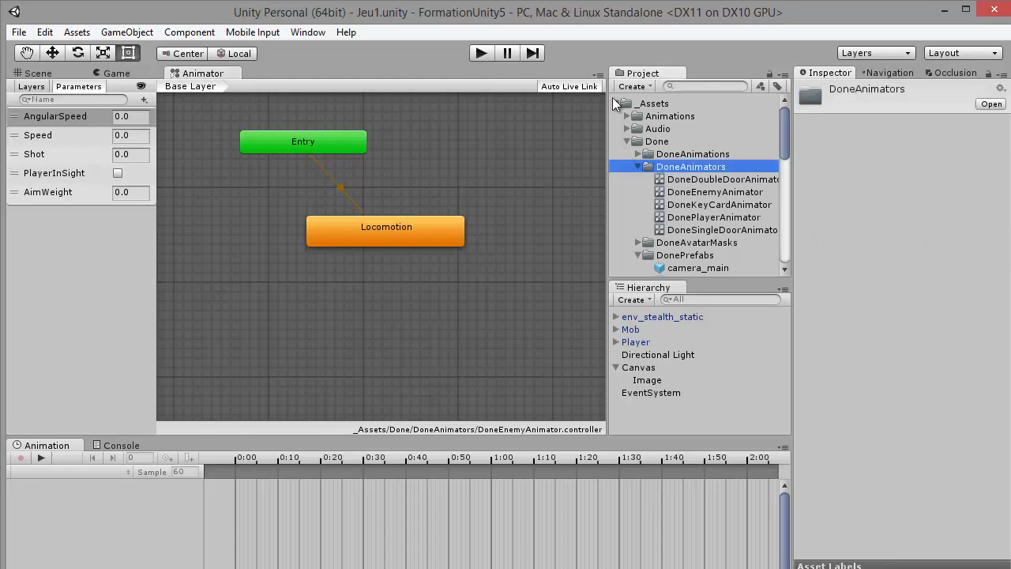
left_click(615, 102)
left_click(617, 178)
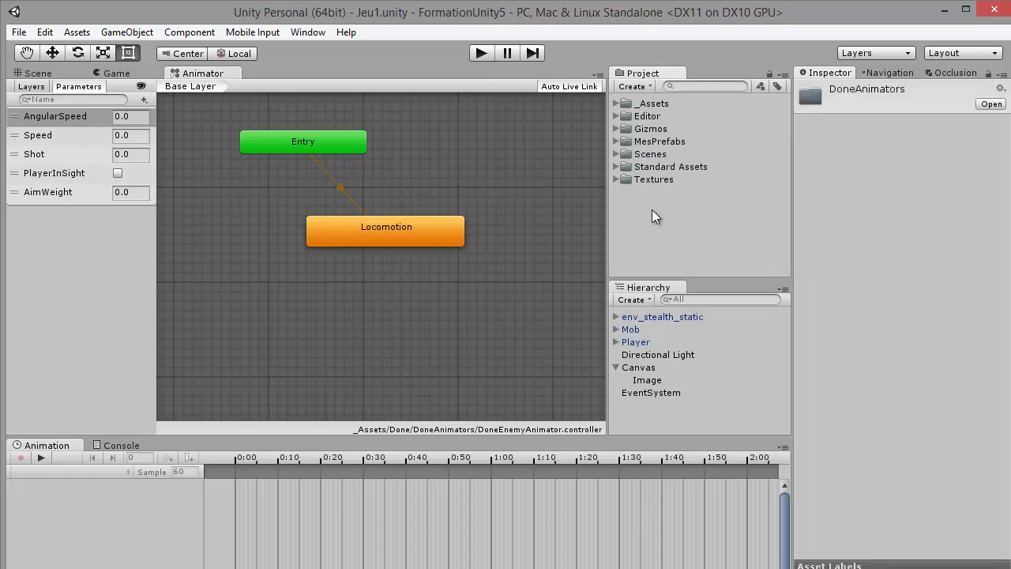
right_click(652, 210)
mouse_move(714, 224)
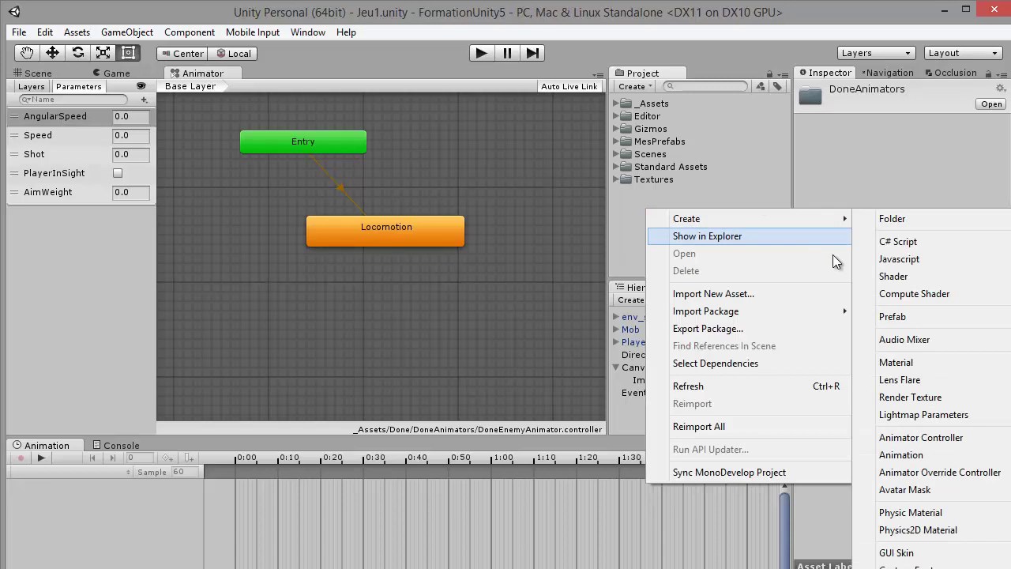
left_click(917, 439)
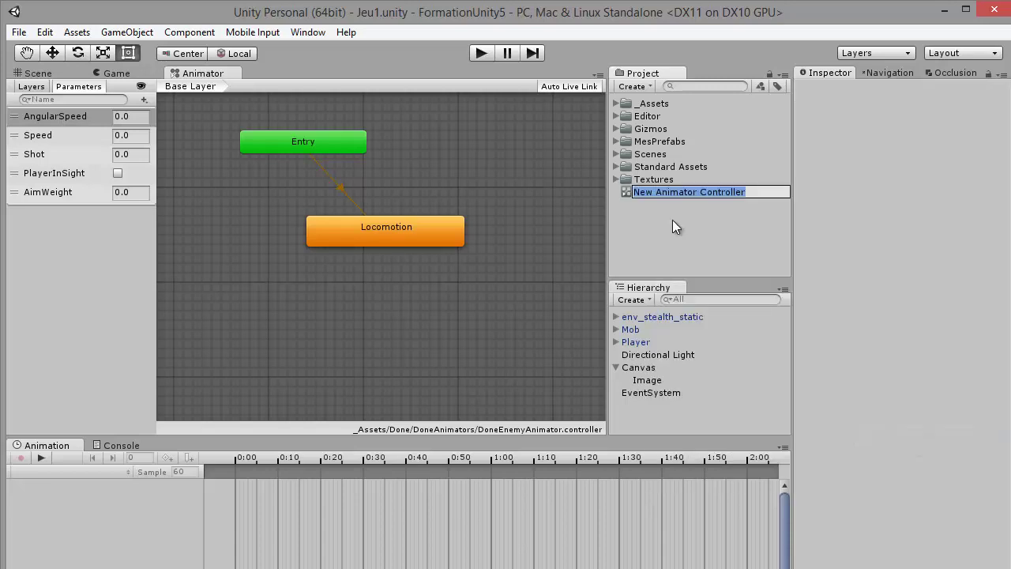
type("Mob")
key("Return")
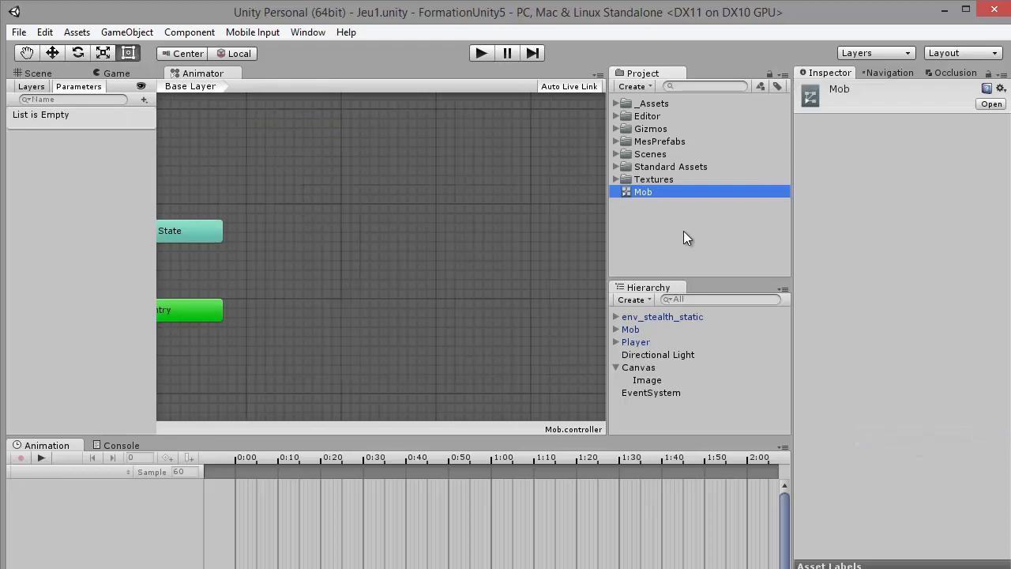
Step: Arrange the new controller's nodes with Any State directly above Entry near the graph's upper left
left_click_drag(209, 227, 265, 202)
left_click_drag(210, 313, 351, 275)
left_click_drag(229, 207, 293, 157)
left_click_drag(294, 277, 275, 239)
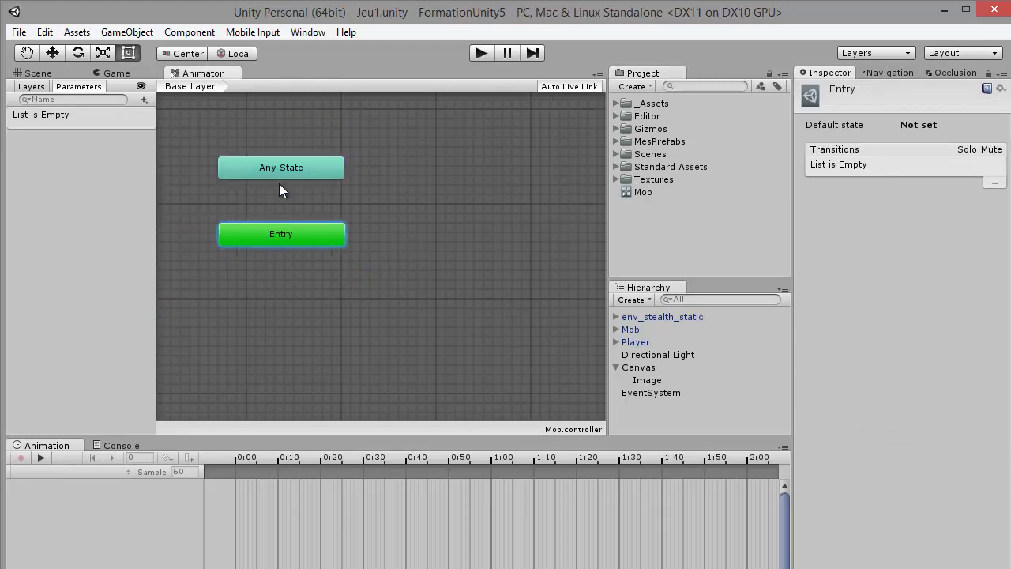
left_click_drag(279, 169, 280, 140)
left_click(286, 241)
left_click_drag(286, 242, 277, 222)
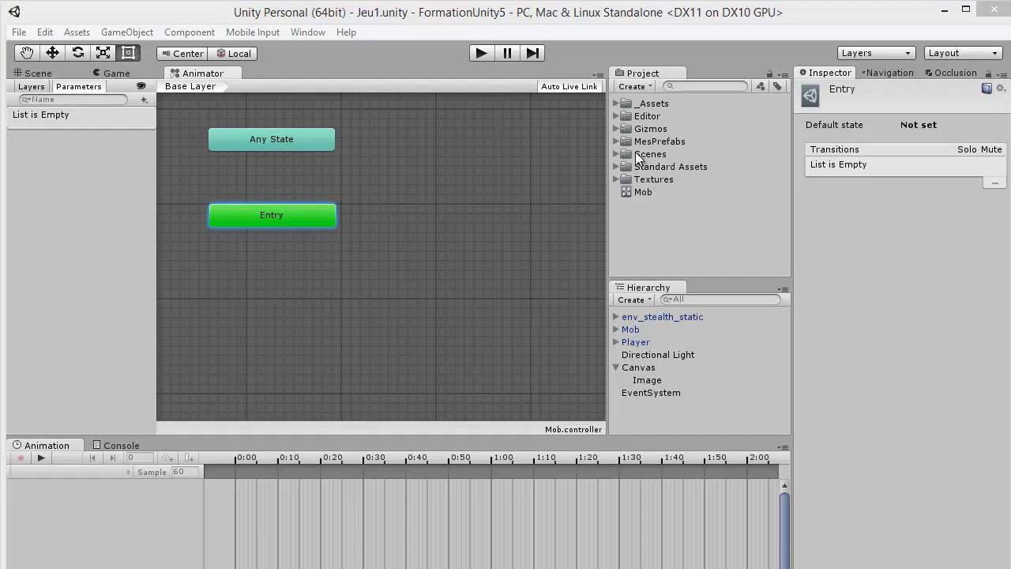
Step: Expand the Mob's hierarchy, then locate and select the project asset assigned as its animator controller
left_click(616, 330)
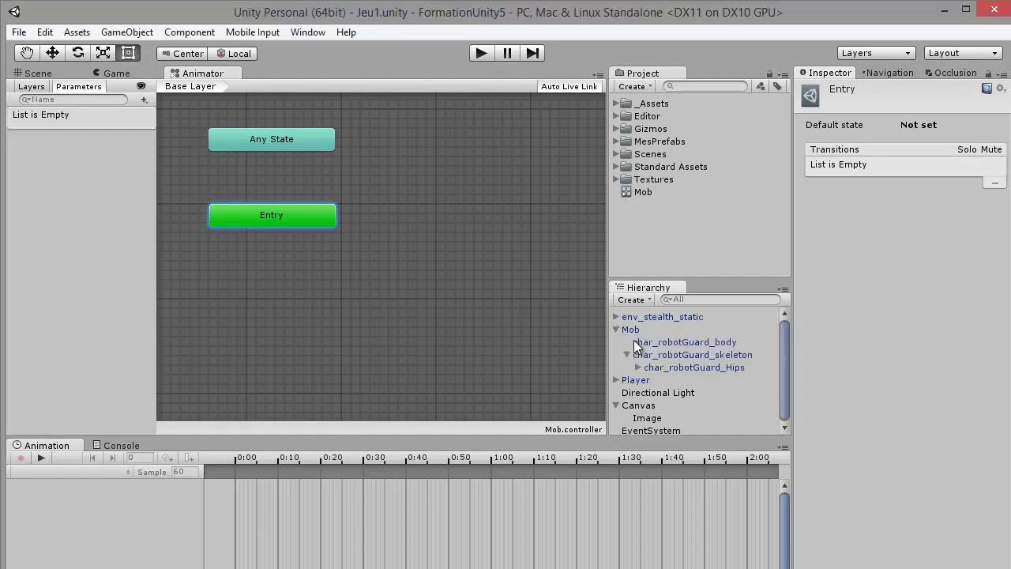
left_click(653, 343)
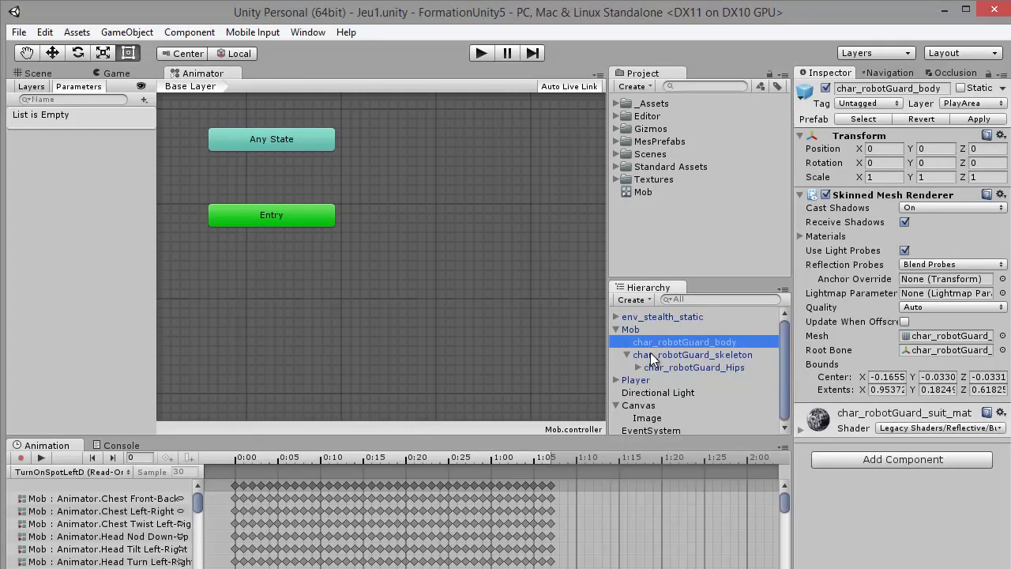
left_click(632, 330)
left_click(918, 209)
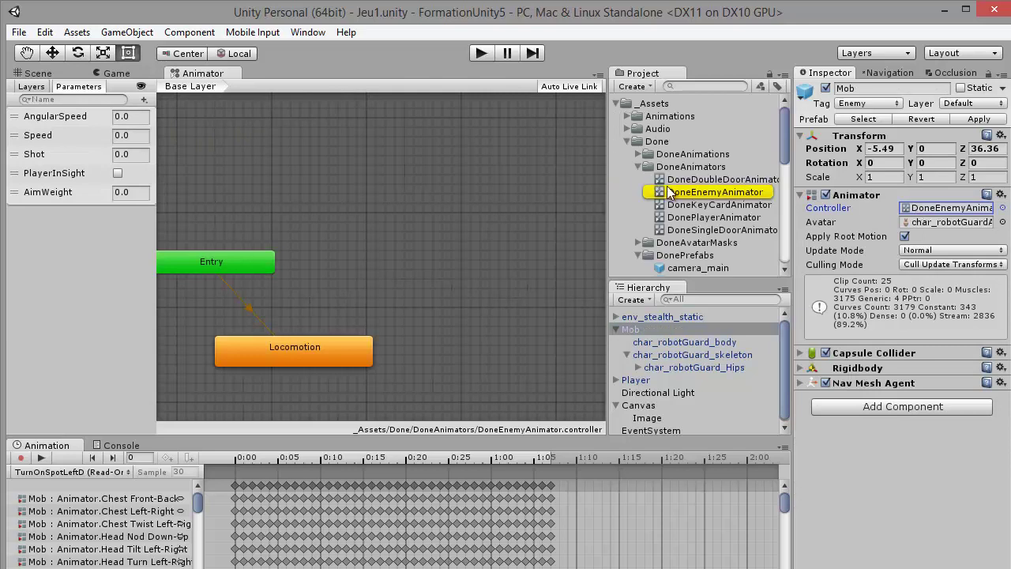
left_click(667, 192)
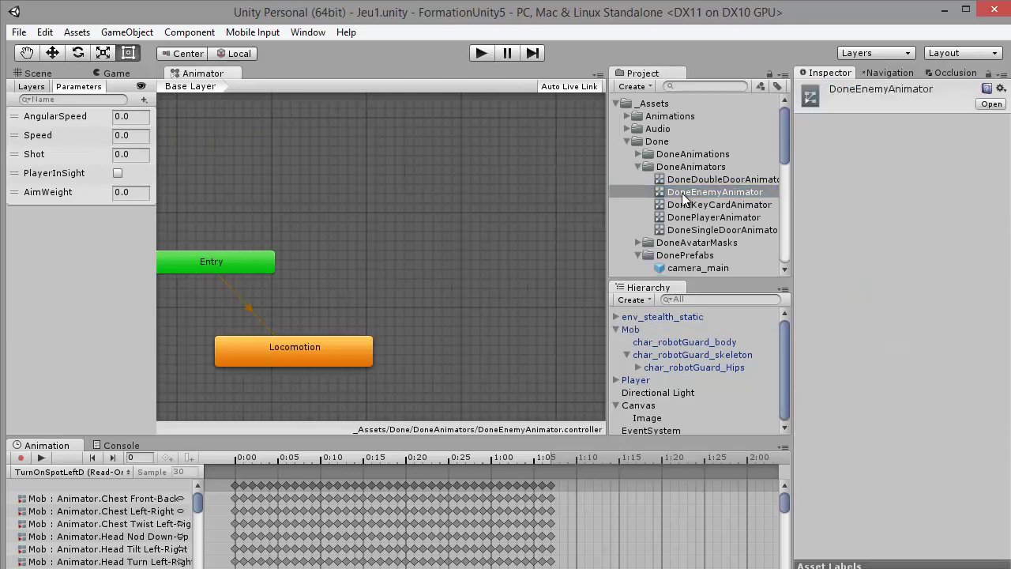
Step: Open the Locomotion state's blend tree and locate its TurnOnSpotRightB animation clip in the project
left_click(294, 341)
left_click(926, 139)
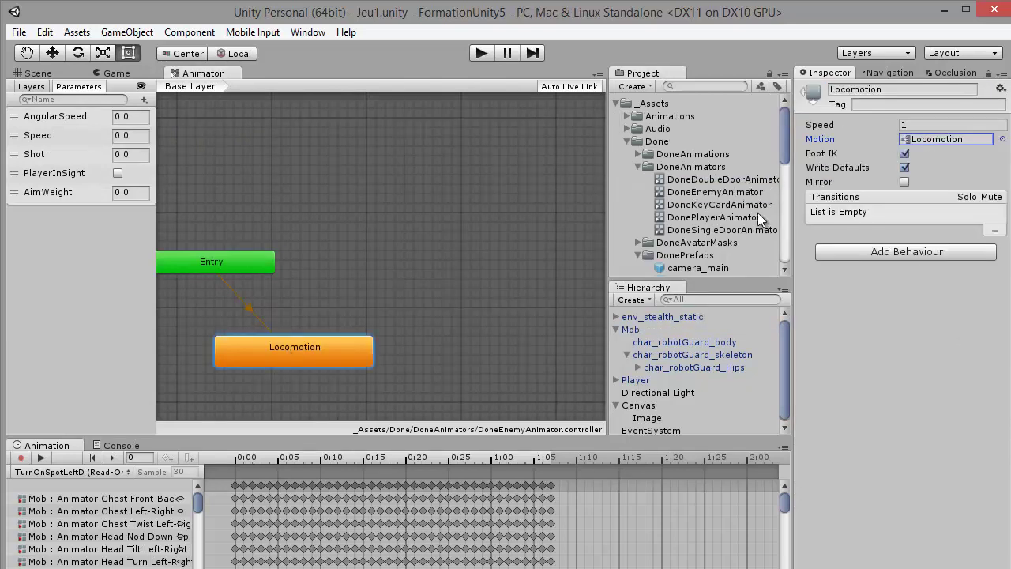
double_click(326, 349)
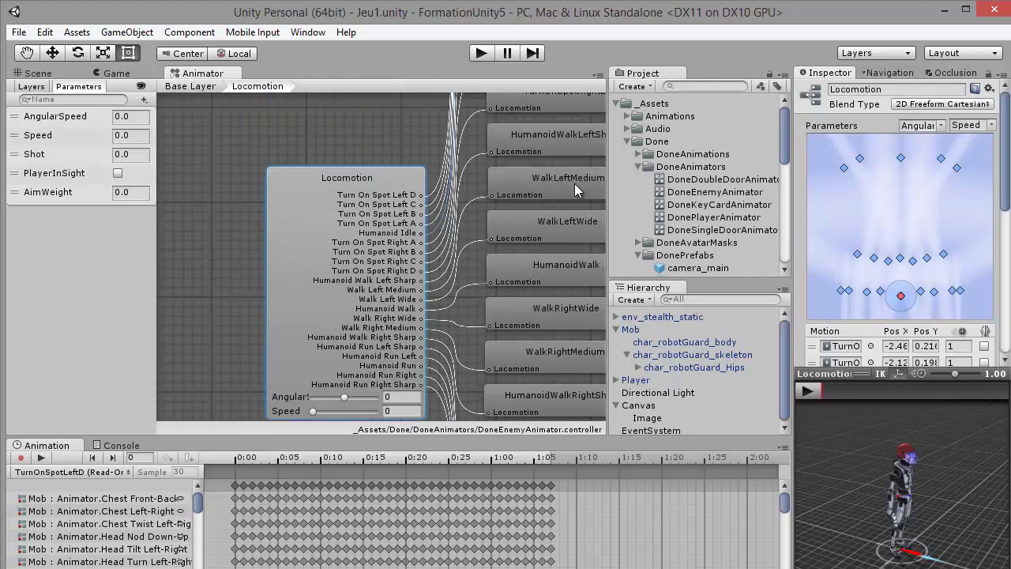
left_click(541, 162)
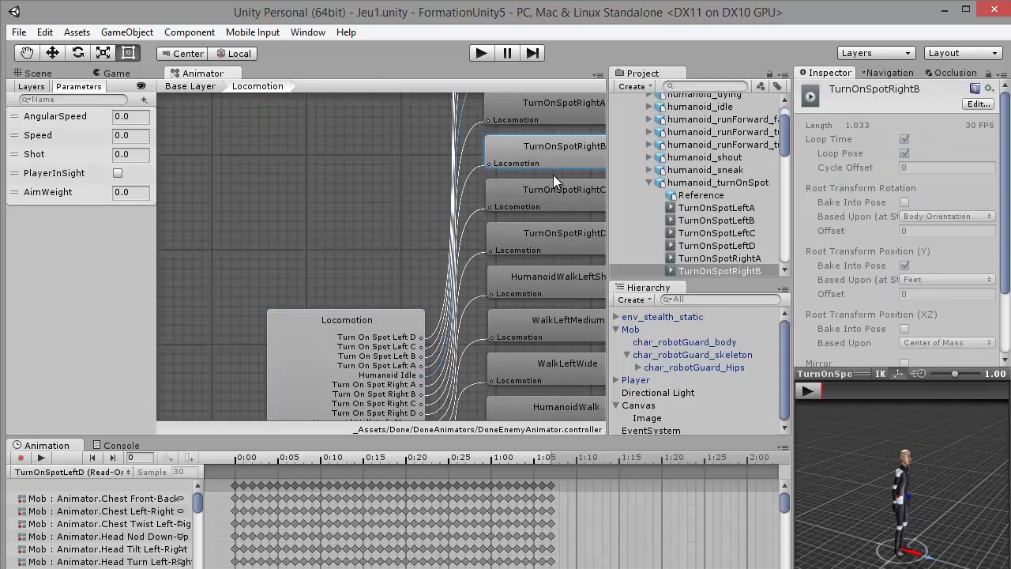
Step: Inspect the TurnOnSpotLeftA and TurnOnSpotLeftB clips, then collapse the humanoid_turnOnSpot asset
left_click(703, 208)
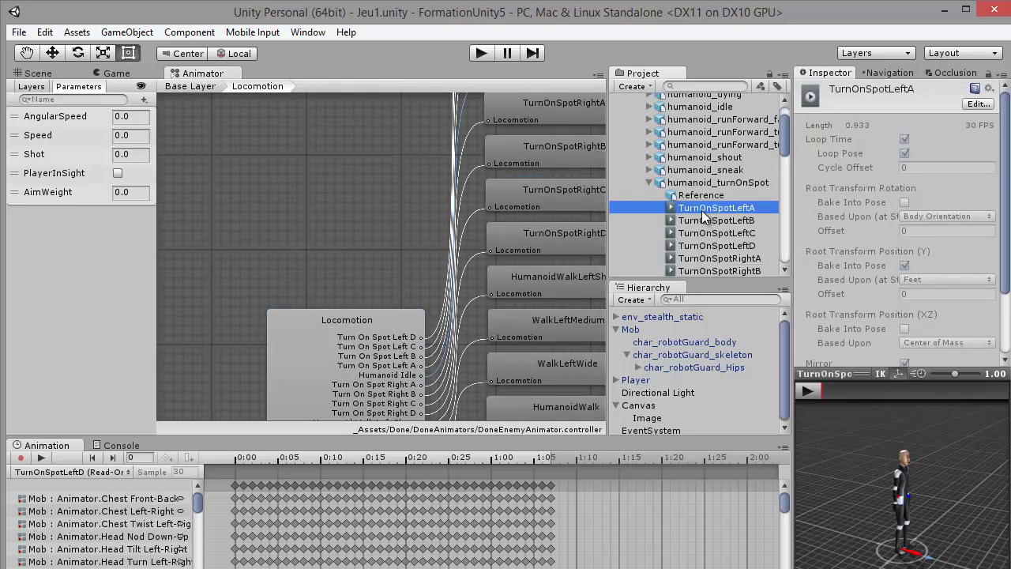
scroll(700, 212, "down", 3)
scroll(707, 190, "up", 2)
left_click(713, 173)
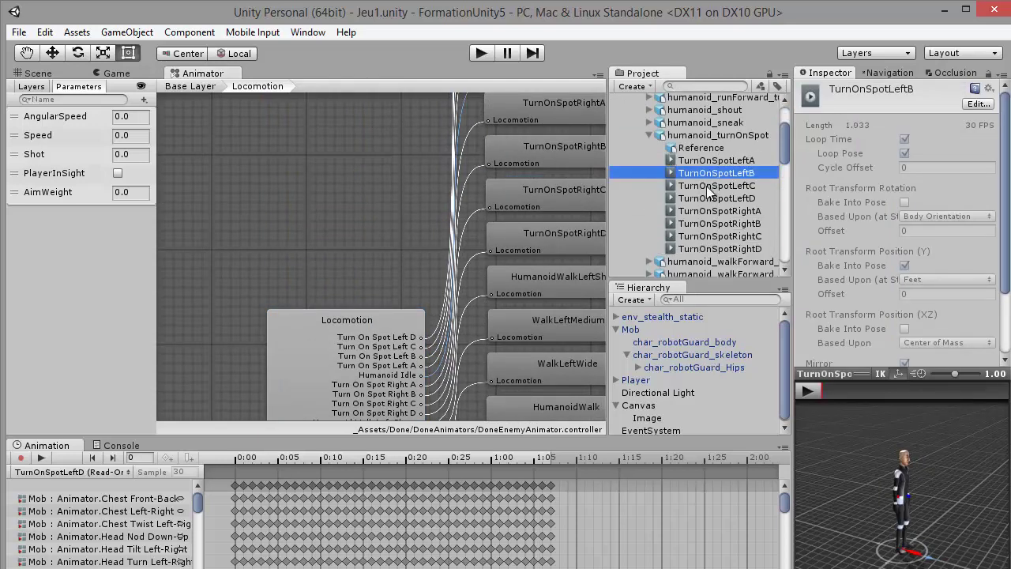
scroll(697, 192, "up", 3)
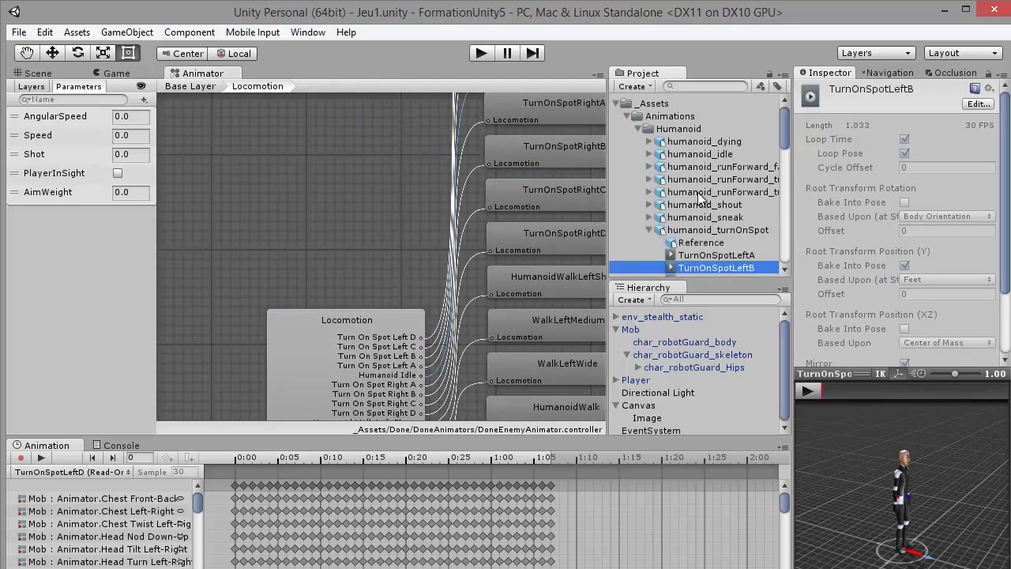
left_click(650, 230)
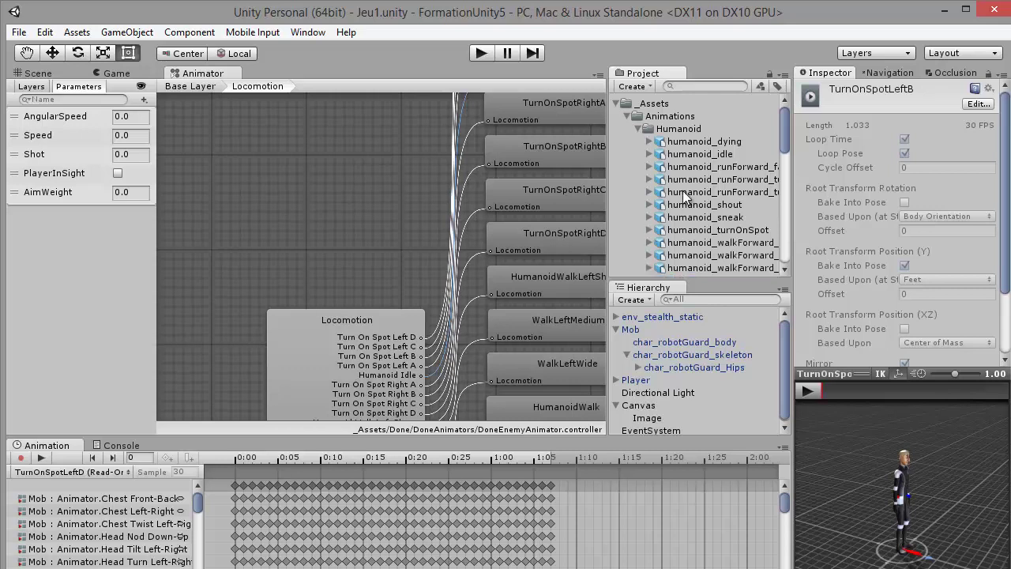
Step: Widen the project asset list, expand humanoid_idle and select its Idle clip
left_click_drag(609, 158, 577, 158)
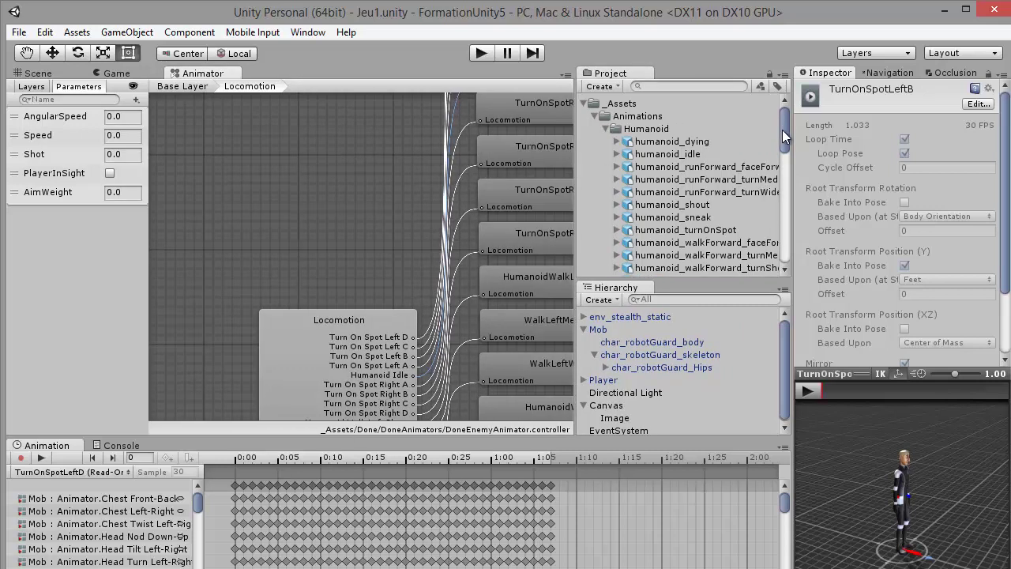
left_click(666, 155)
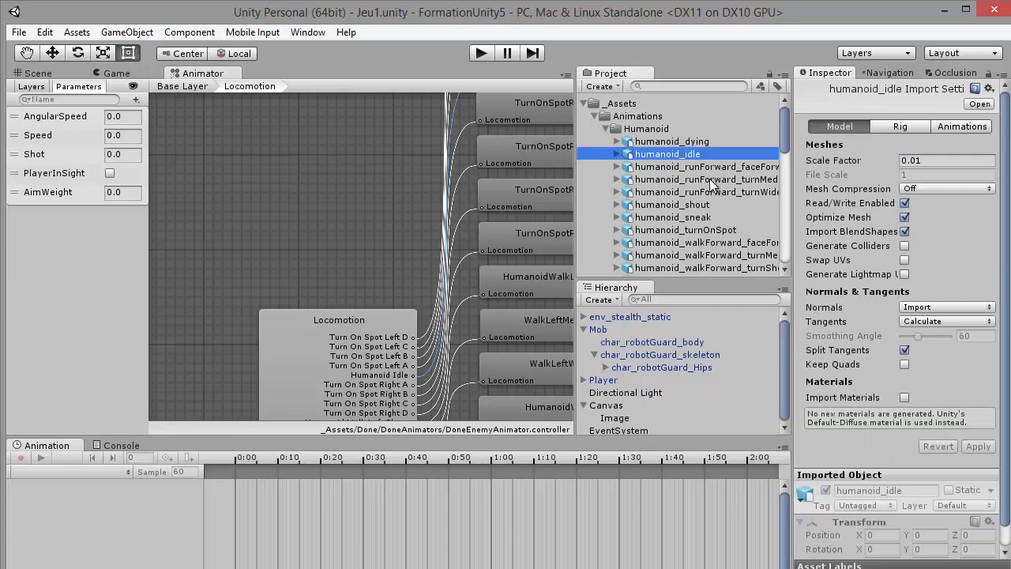
left_click(615, 158)
left_click(653, 179)
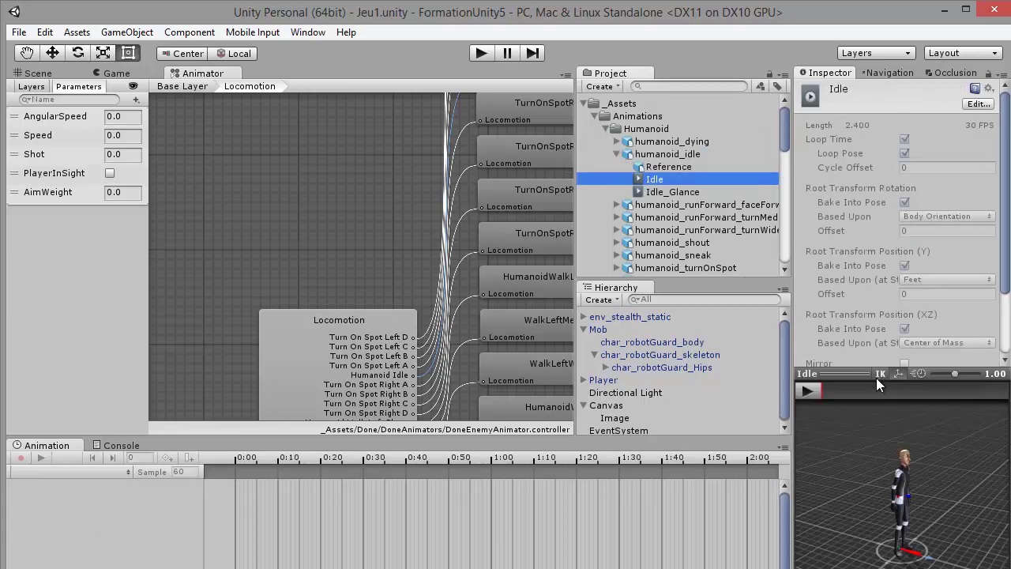
Step: Enlarge the animation preview, play the Idle clip and turn the preview model to face the camera
left_click_drag(787, 379, 758, 379)
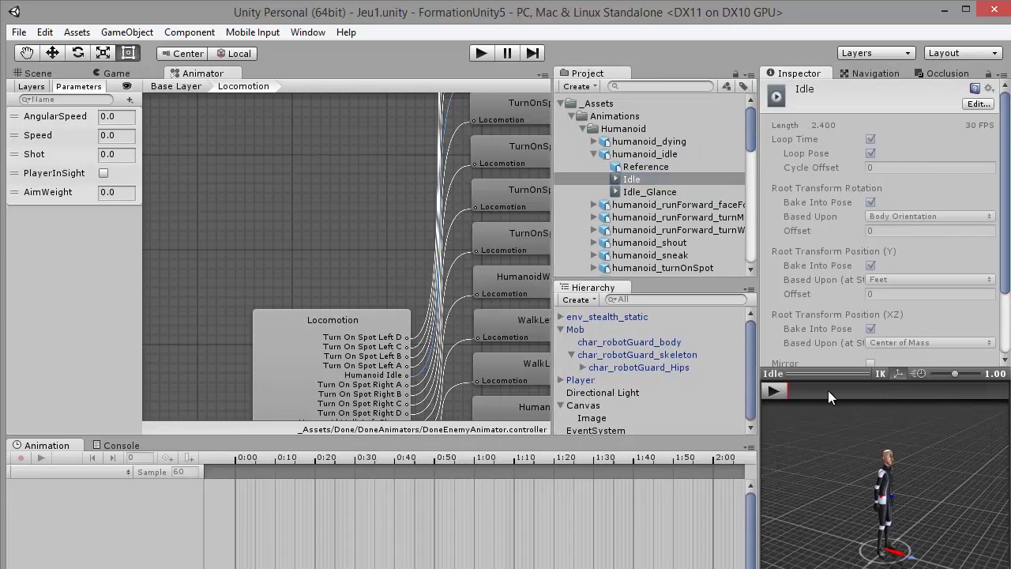
left_click_drag(822, 376, 822, 272)
left_click_drag(856, 414, 845, 411)
left_click(775, 289)
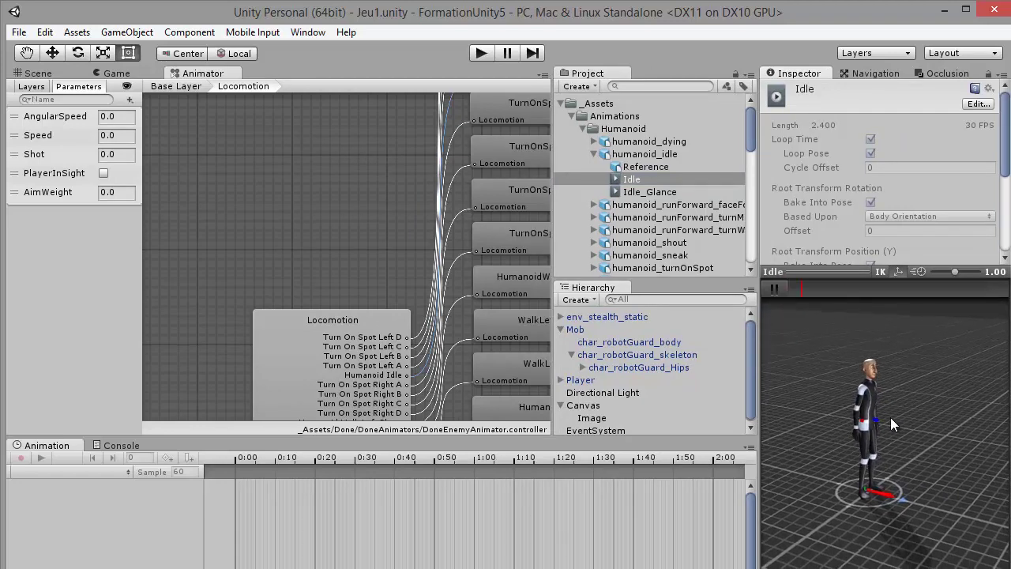
left_click_drag(925, 447, 902, 436)
right_click_drag(878, 425, 860, 419)
mouse_move(870, 421)
left_mouse_down()
mouse_move(860, 407)
mouse_move(883, 411)
left_mouse_up()
scroll(858, 406, "up", 3)
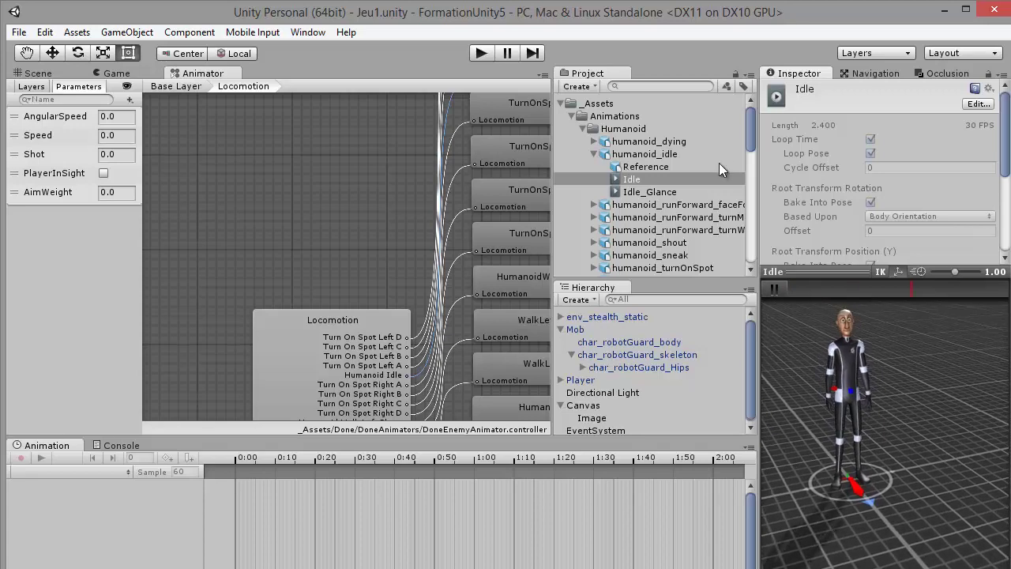
Step: Expand the humanoid_runForward asset containing the Run clip and play that clip in the preview
left_click(594, 205)
left_click(634, 229)
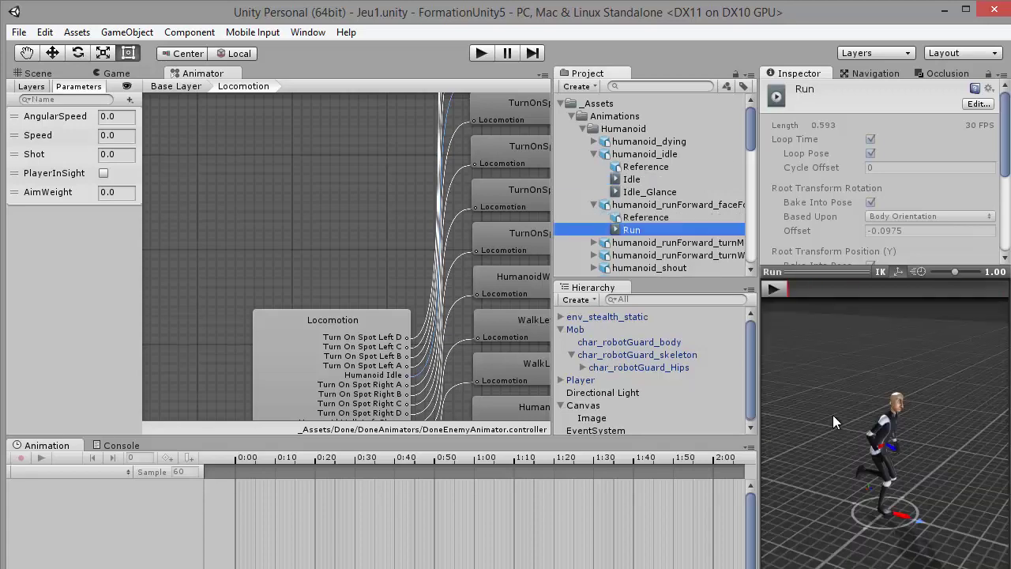
left_click(775, 290)
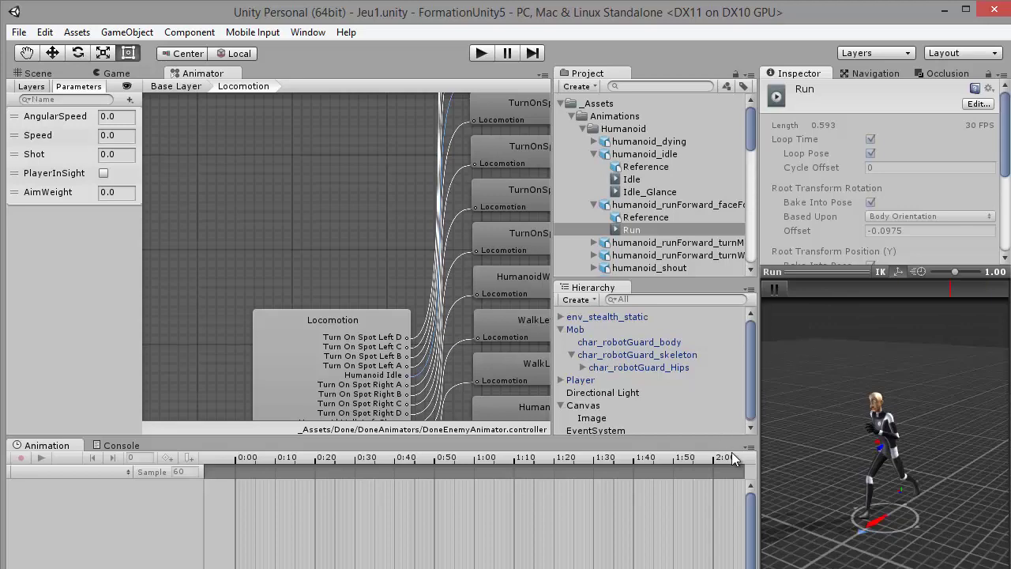
Step: Find the WeaponRaise clip inside the humanoid_weapon_raise asset and preview it
left_click_drag(752, 140, 752, 164)
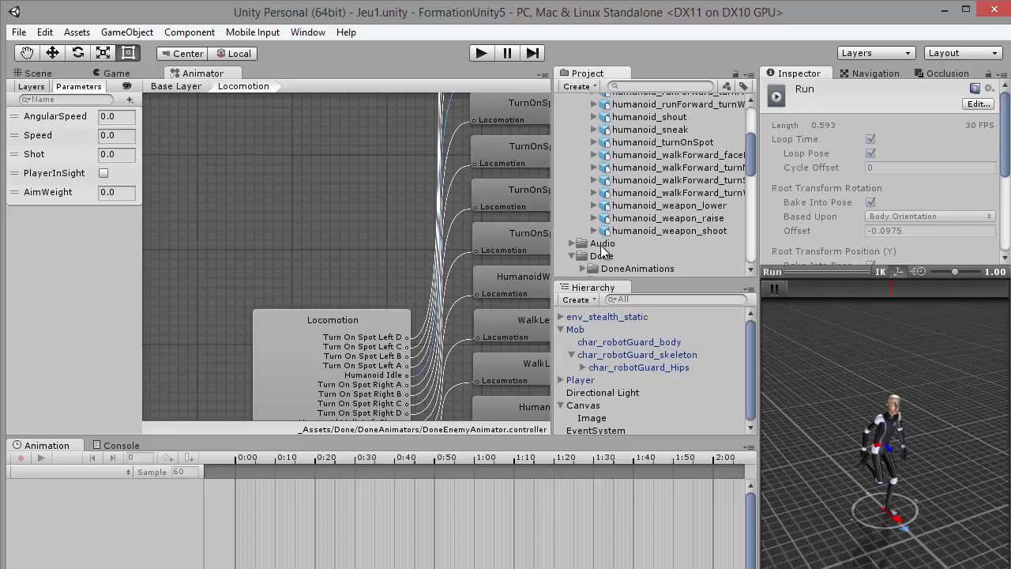
left_click(593, 217)
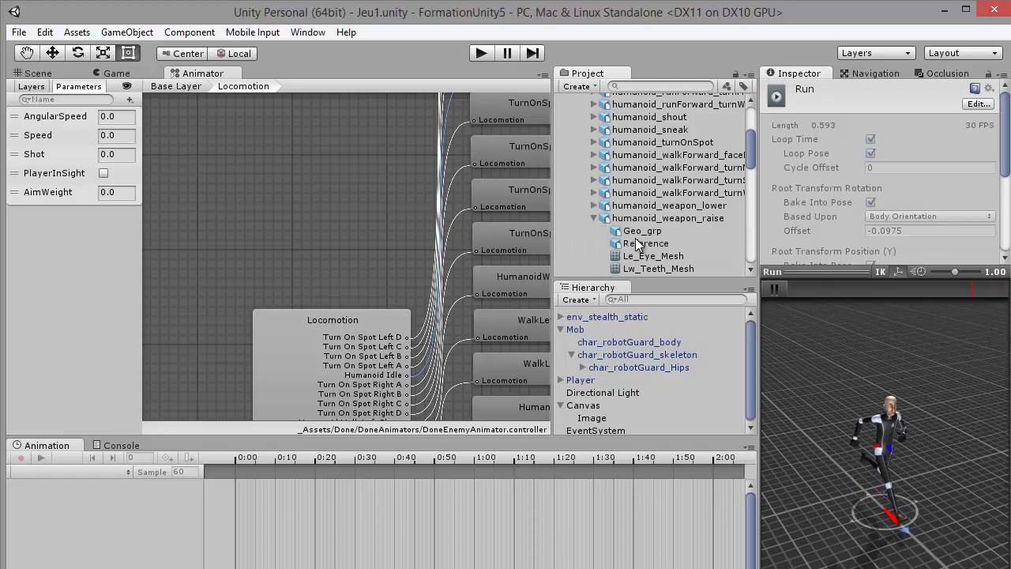
scroll(639, 245, "down", 3)
left_click(647, 237)
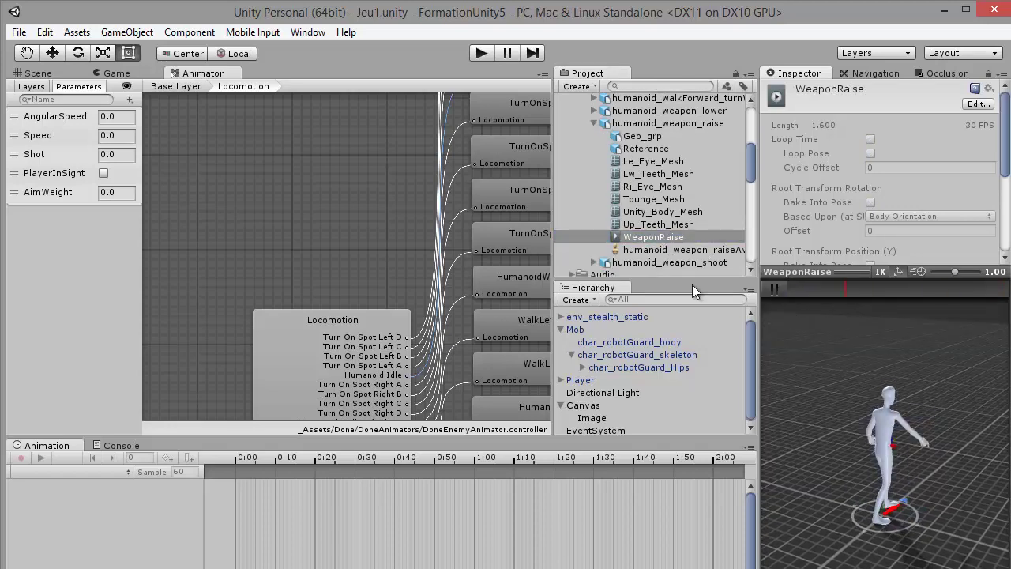
Step: Reopen the Mob controller and reposition Any State and Entry fully inside the graph, vertically aligned
left_click_drag(751, 168, 754, 124)
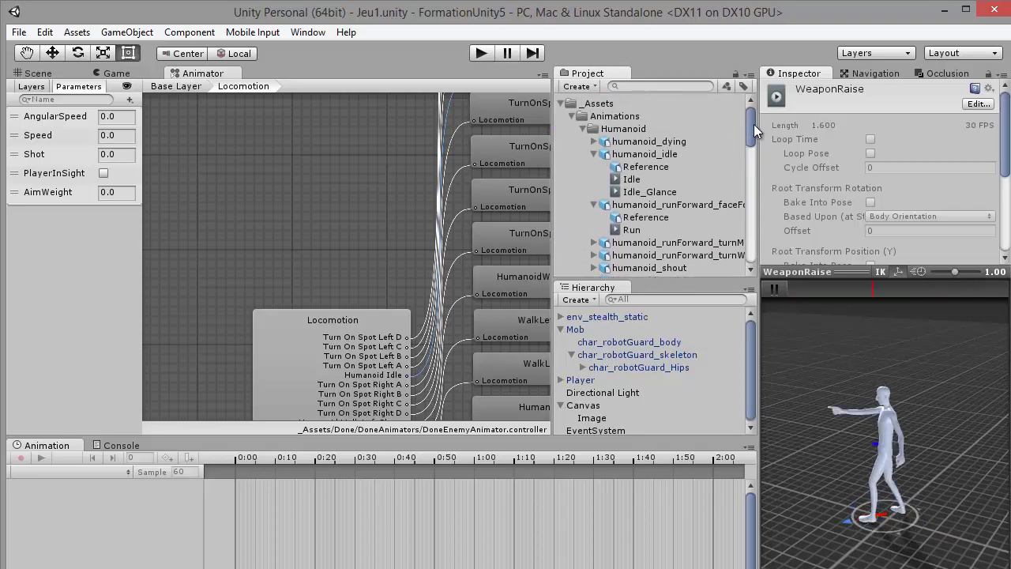
left_click(562, 104)
left_click(583, 194)
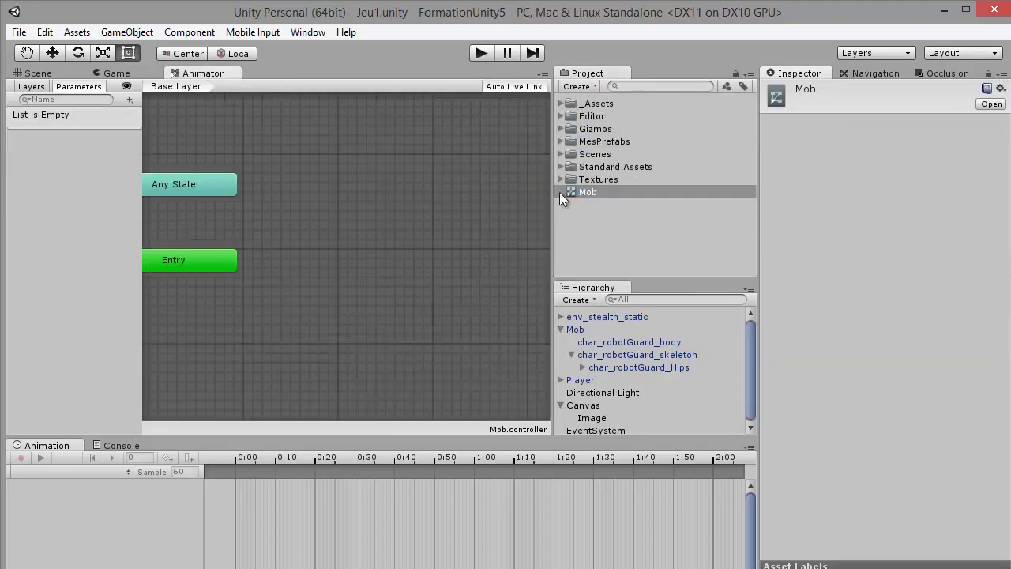
left_click(186, 261)
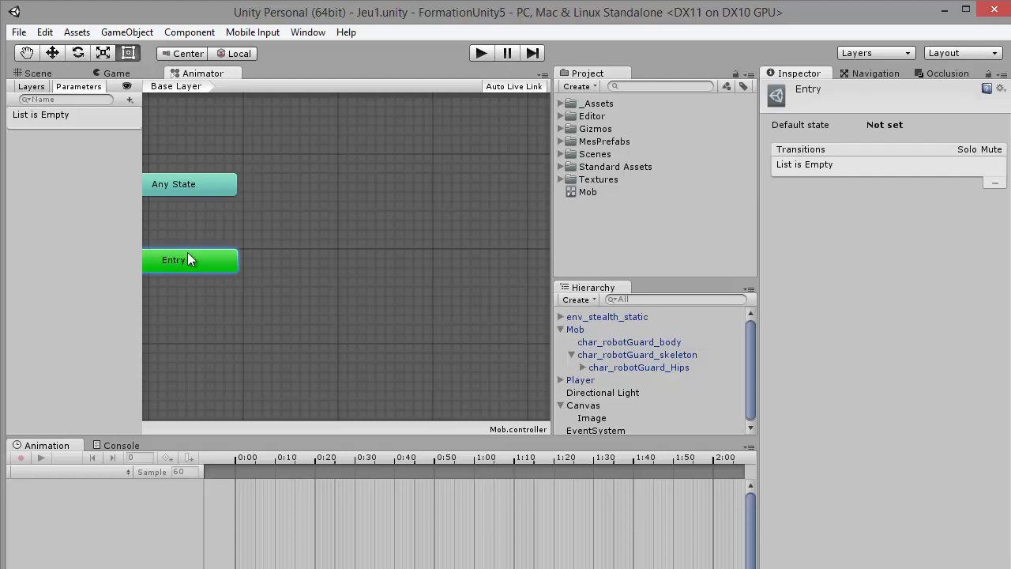
left_click_drag(201, 185, 242, 155)
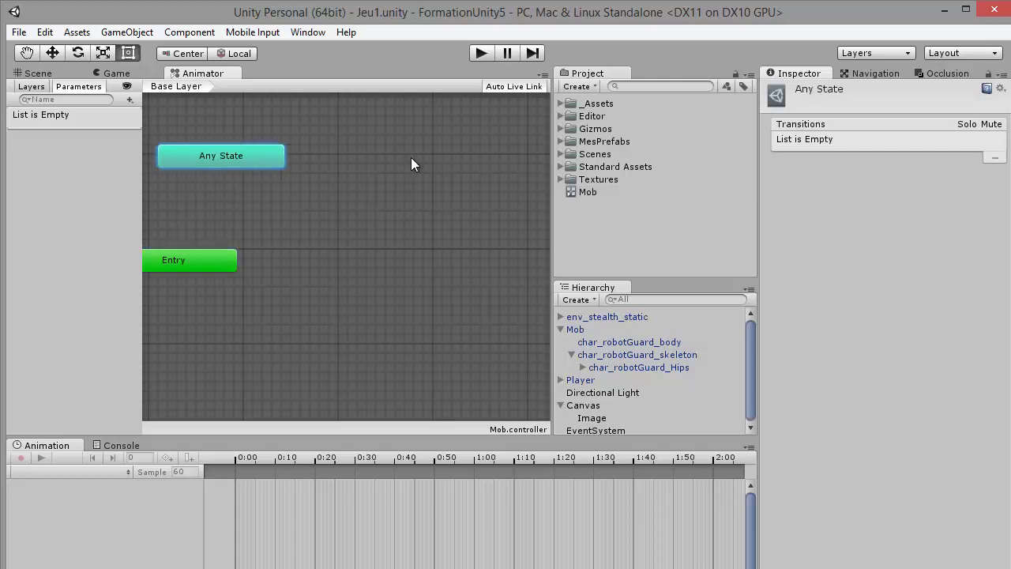
left_click_drag(219, 269, 247, 255)
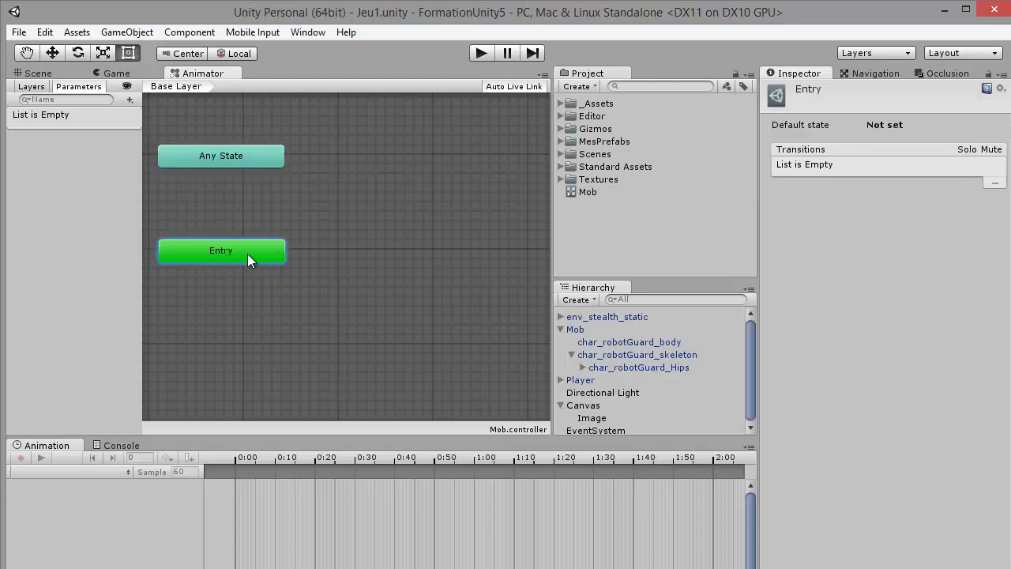
Step: Add the Idle clip from humanoid_idle to the Mob controller as the default state, placed below Entry to its right
left_click(561, 103)
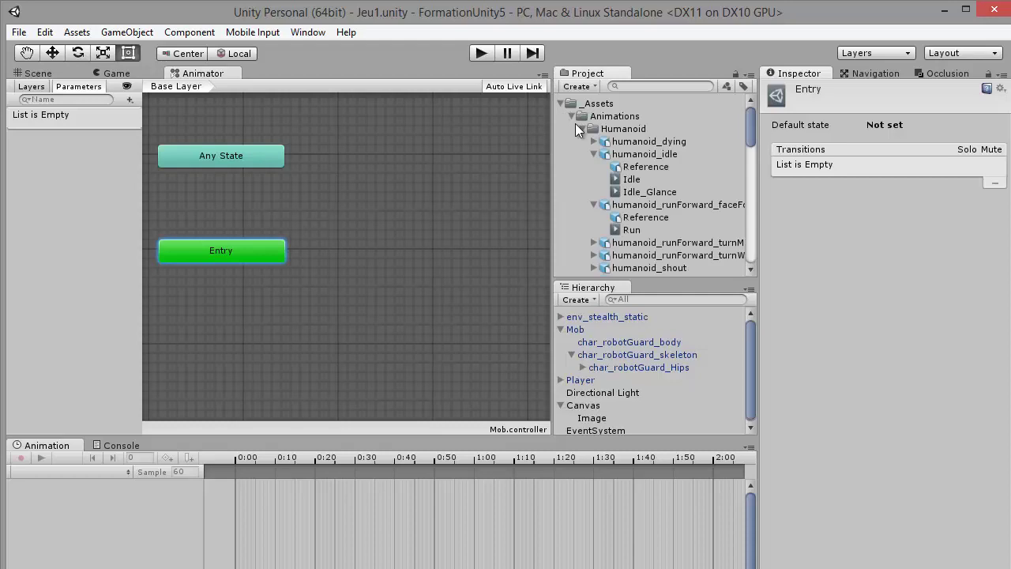
left_click(630, 179)
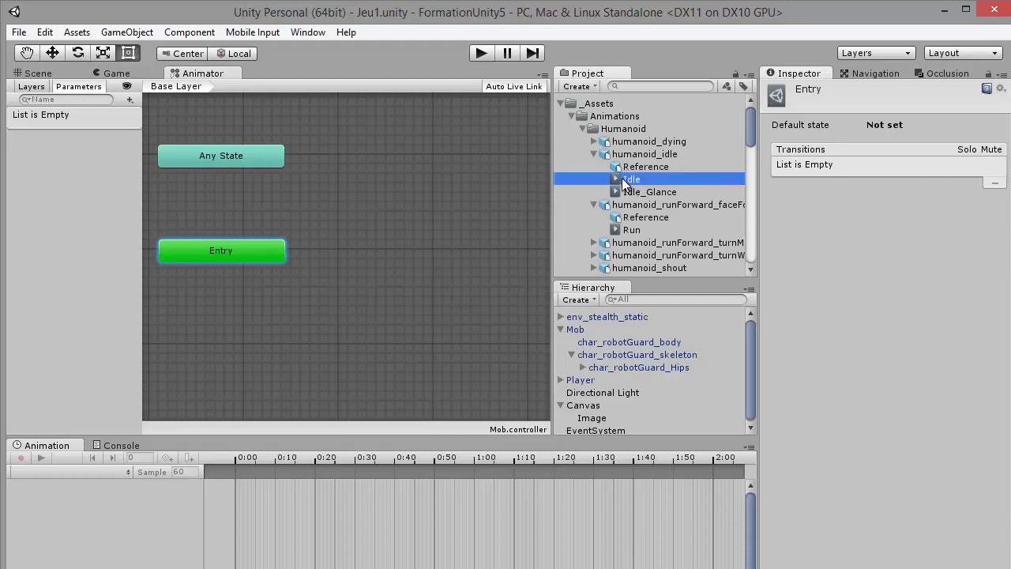
left_click_drag(525, 156, 387, 298)
left_click(440, 156)
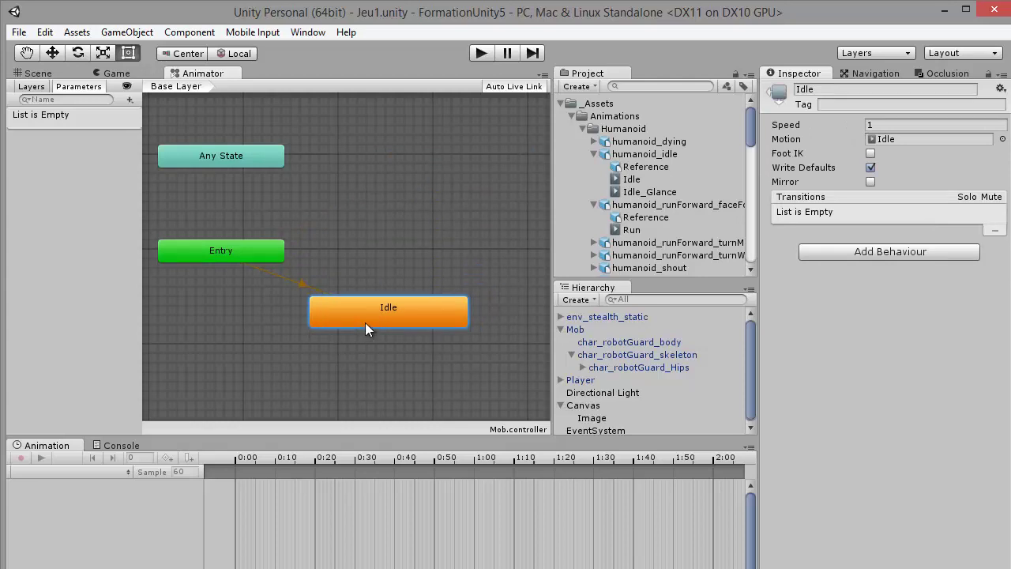
Step: Select the robot in the scene and assign the Mob controller to its Animator component
left_click(112, 73)
left_click(38, 73)
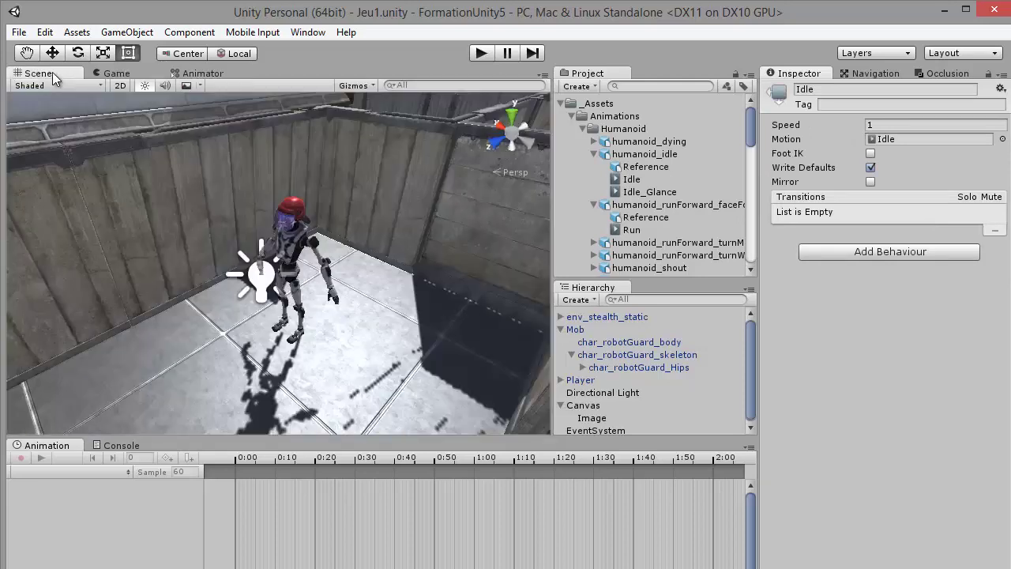
left_click(297, 232)
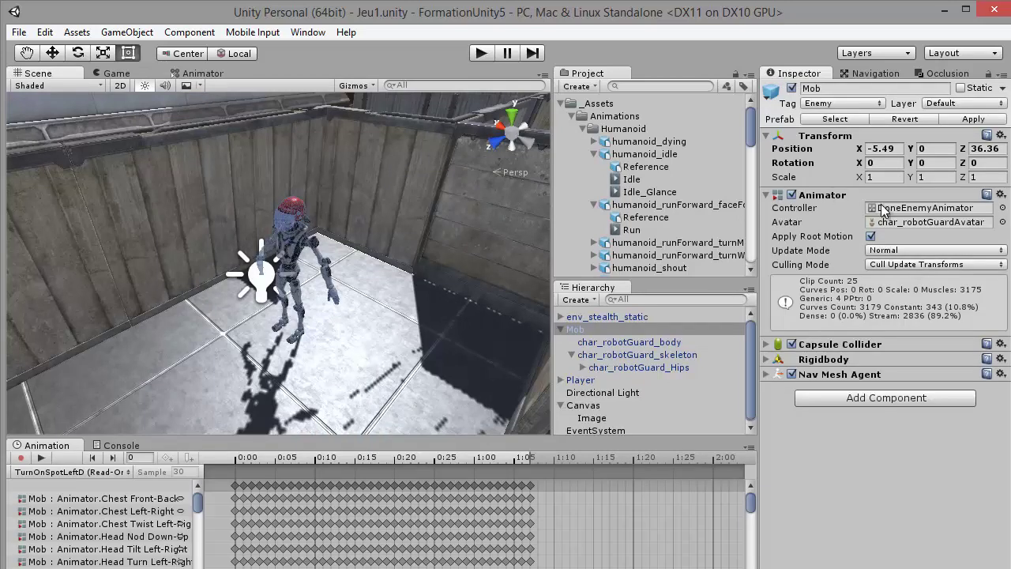
left_click(564, 103)
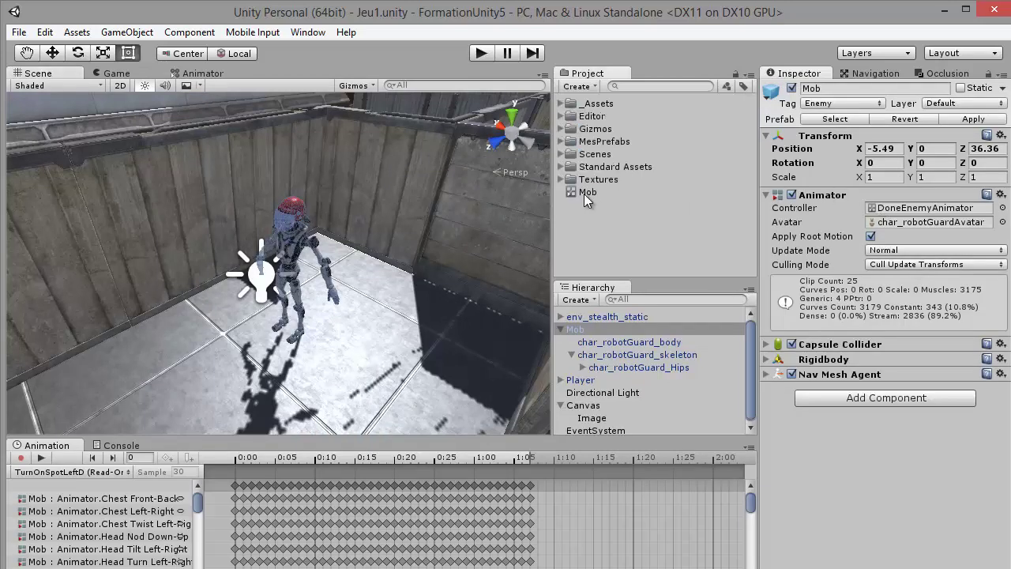
left_click_drag(584, 193, 896, 212)
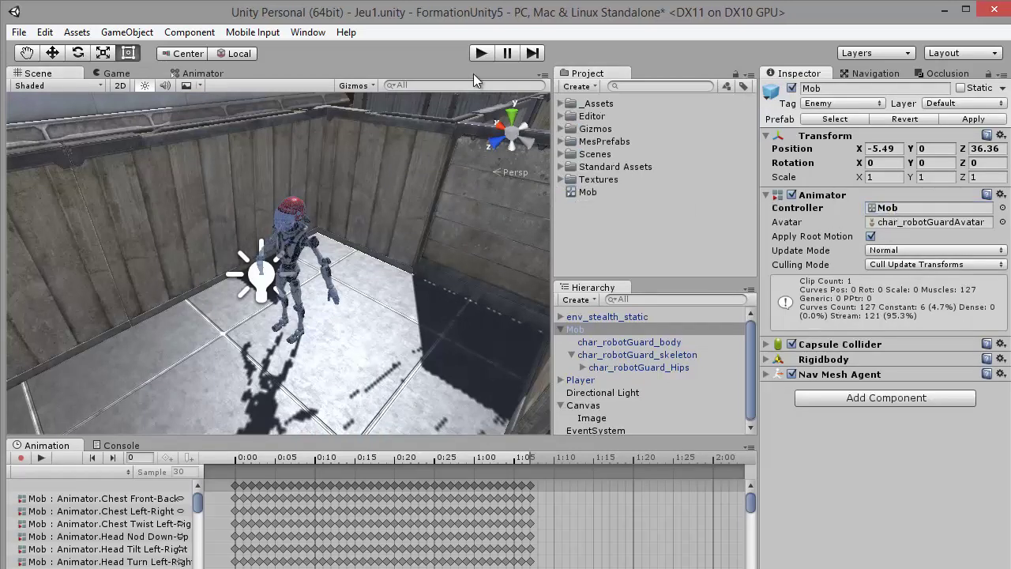
Step: Show the console, run the game to check the robot's idle animation up close in the scene, and stop it
left_click(118, 444)
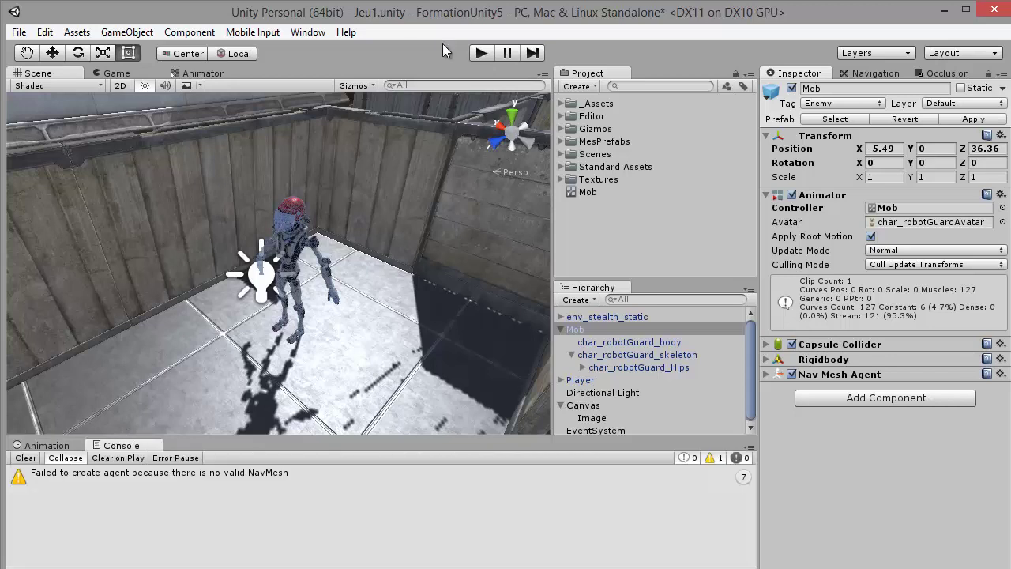
left_click(477, 53)
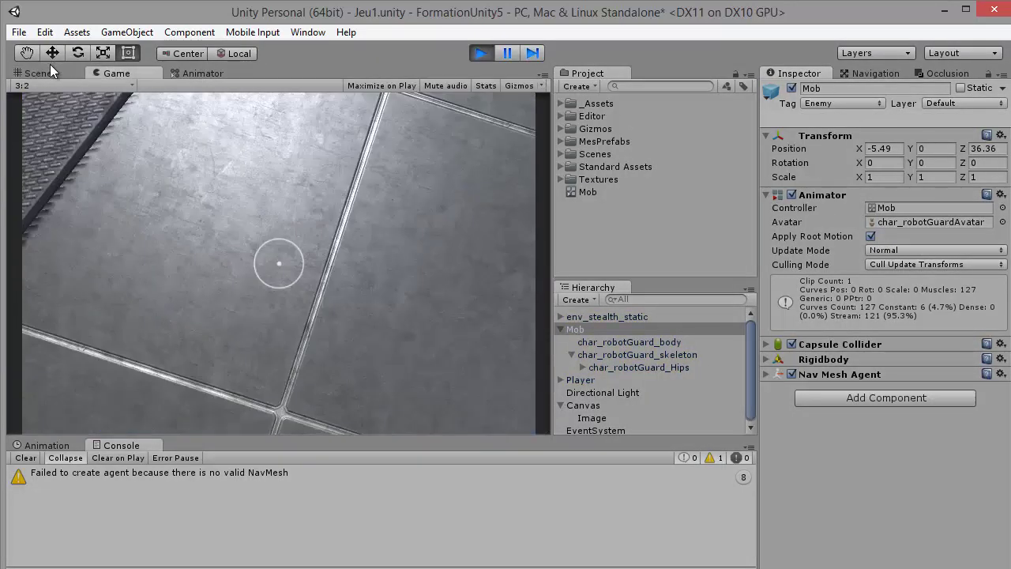
scroll(287, 313, "up", 4)
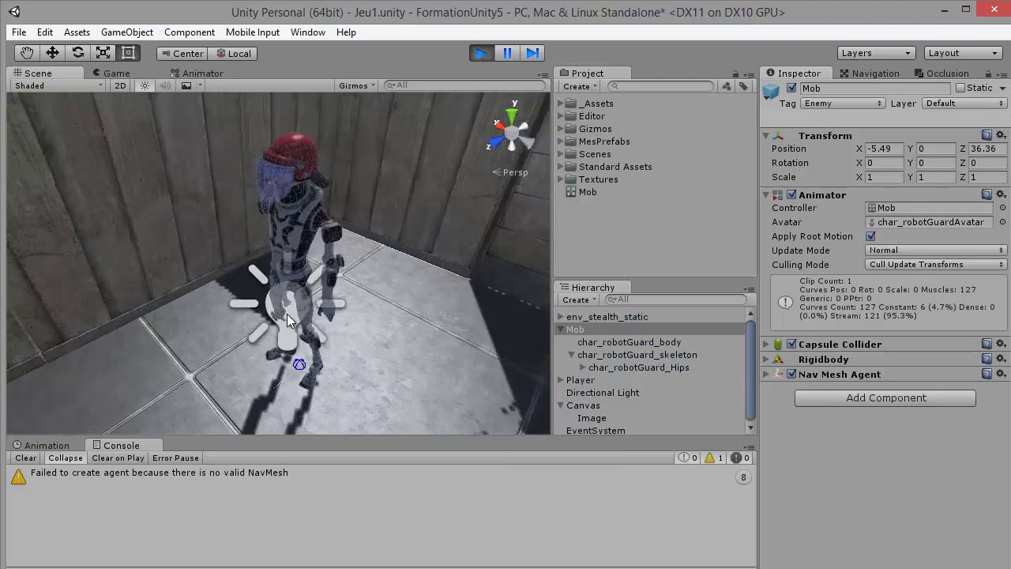
left_click(480, 53)
Step: Preview the Walk clip from the humanoid_walkForward asset and add it to the Mob controller as a state above Idle
left_click(200, 73)
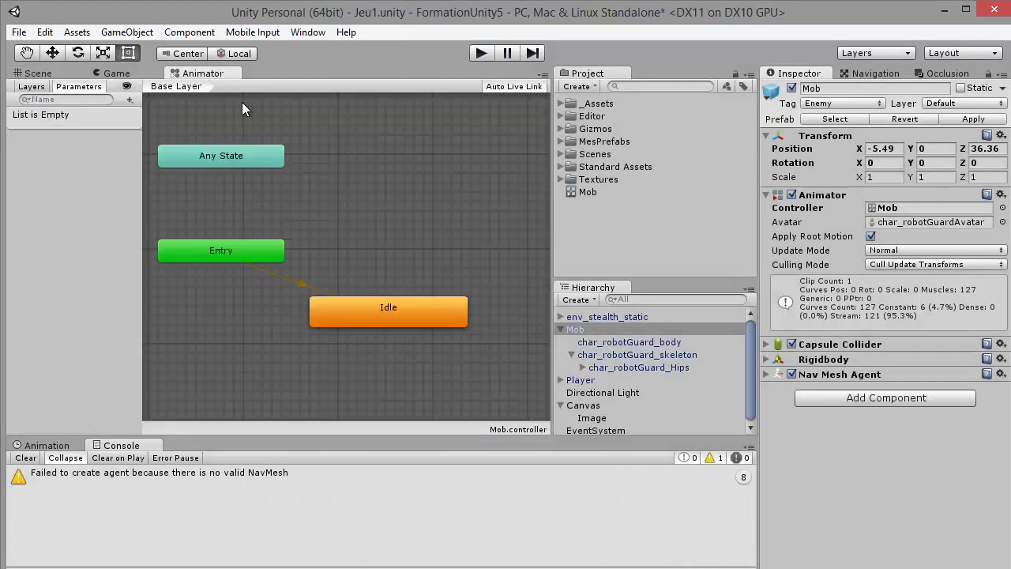
left_click(561, 103)
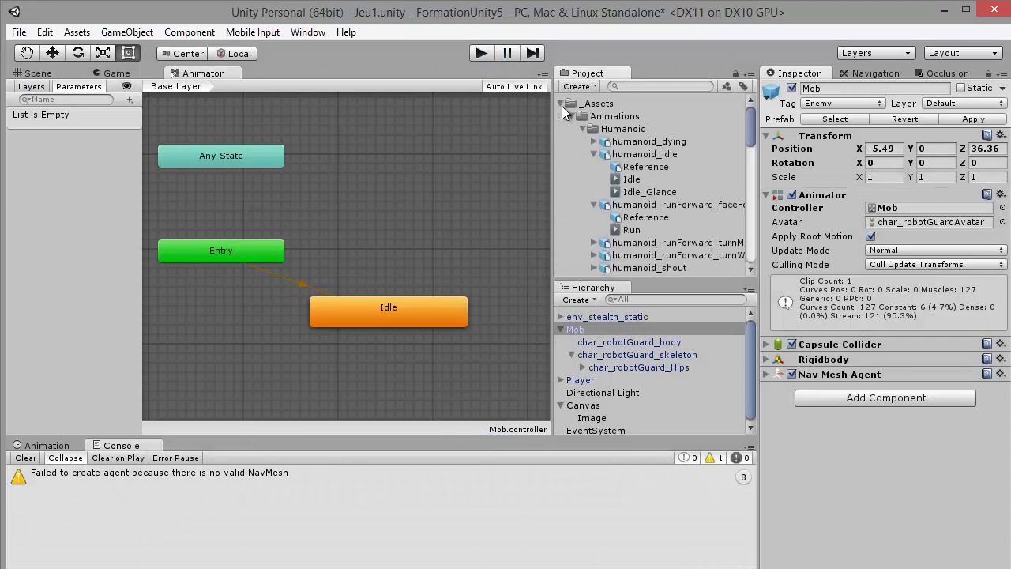
scroll(634, 223, "down", 4)
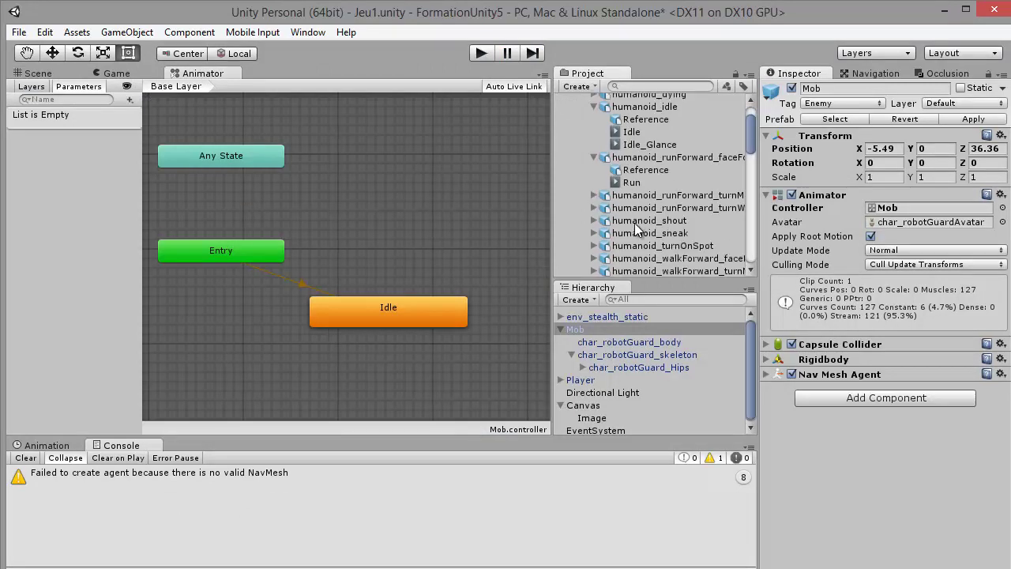
scroll(617, 225, "down", 1)
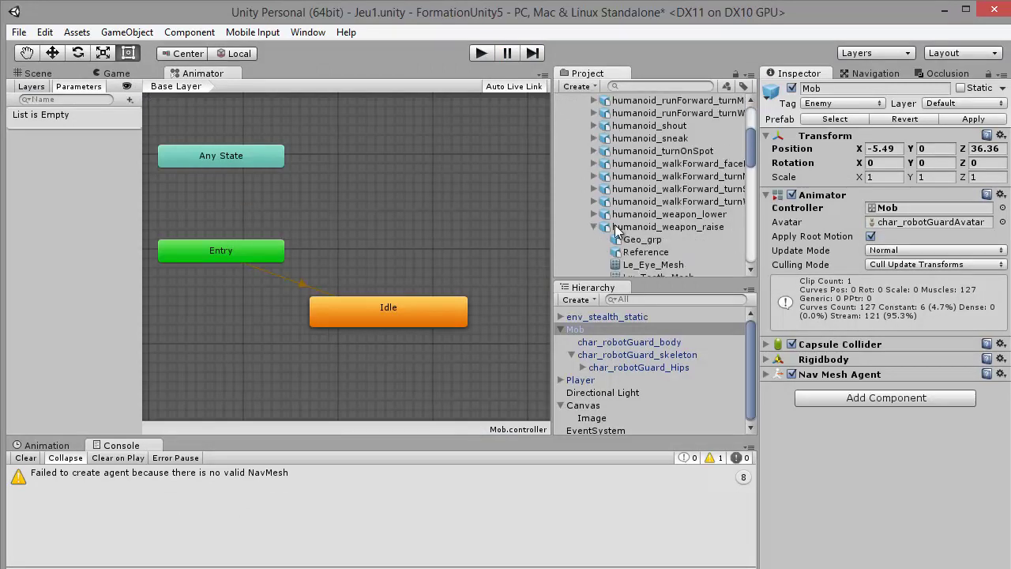
left_click(594, 164)
left_click(632, 190)
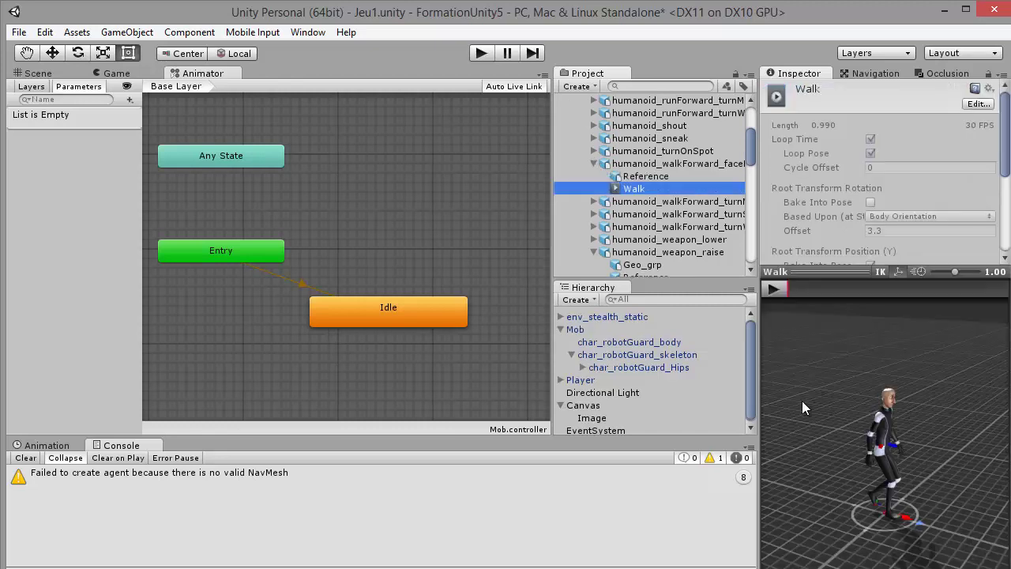
left_click(775, 292)
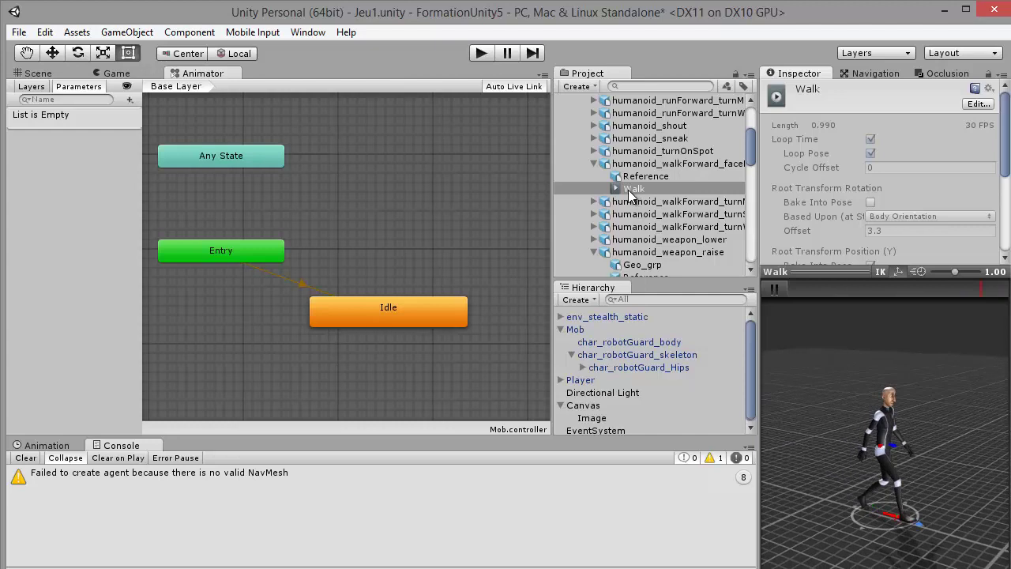
left_click_drag(632, 194, 486, 178)
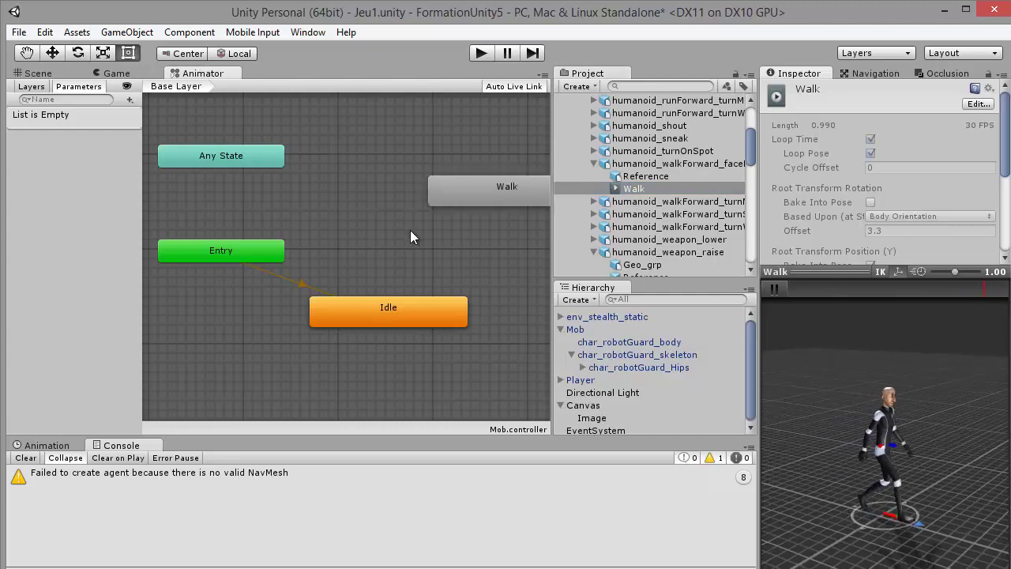
Step: Add a transition from Entry to the Walk state and select the default transition from Entry to Idle
left_click(302, 282)
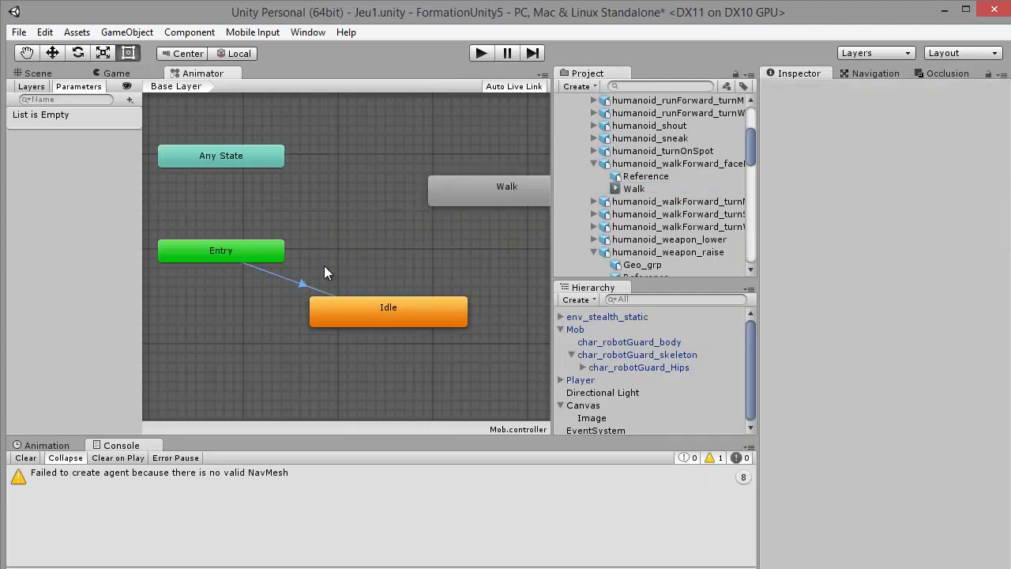
right_click(302, 285)
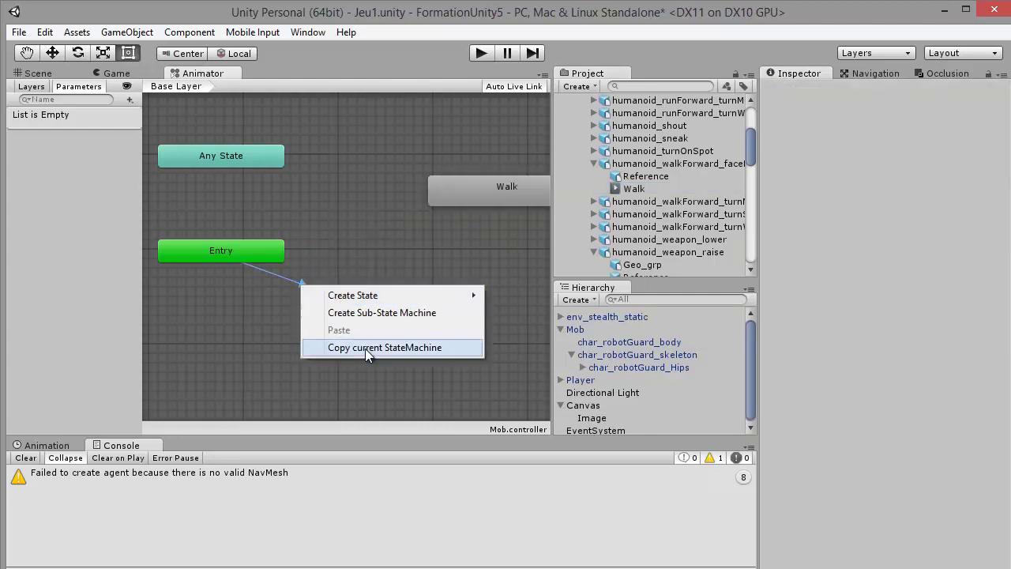
right_click(247, 241)
left_click(280, 250)
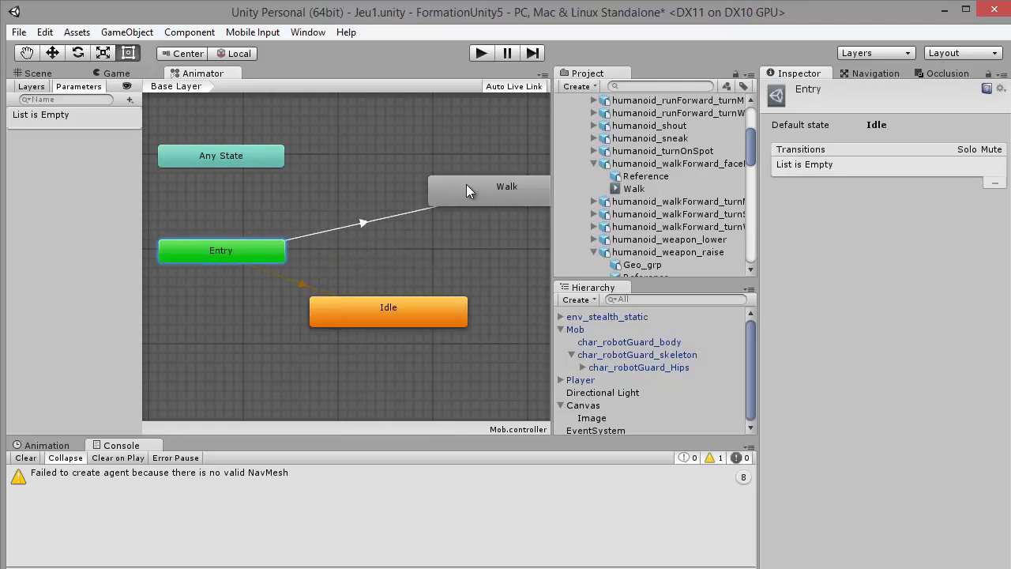
left_click(468, 187)
right_click(299, 287)
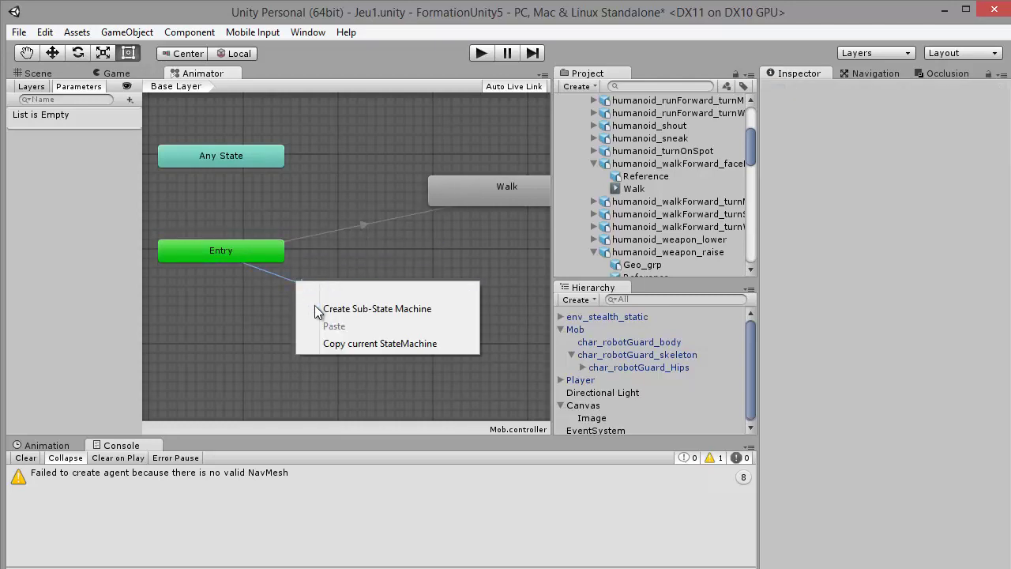
key("Escape")
left_click(299, 286)
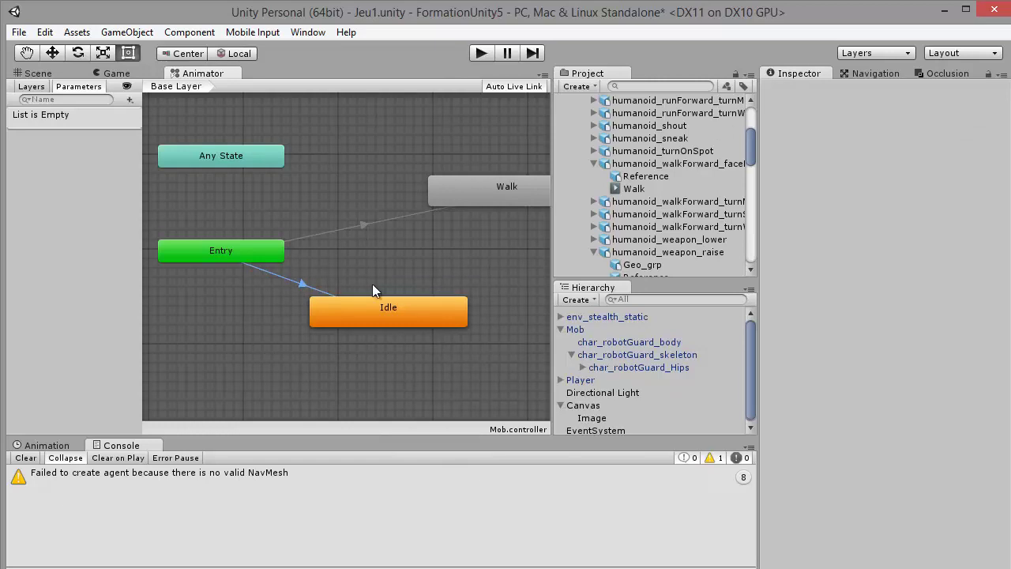
Step: Delete both the Idle and Walk states from the Mob controller's base layer
right_click(386, 322)
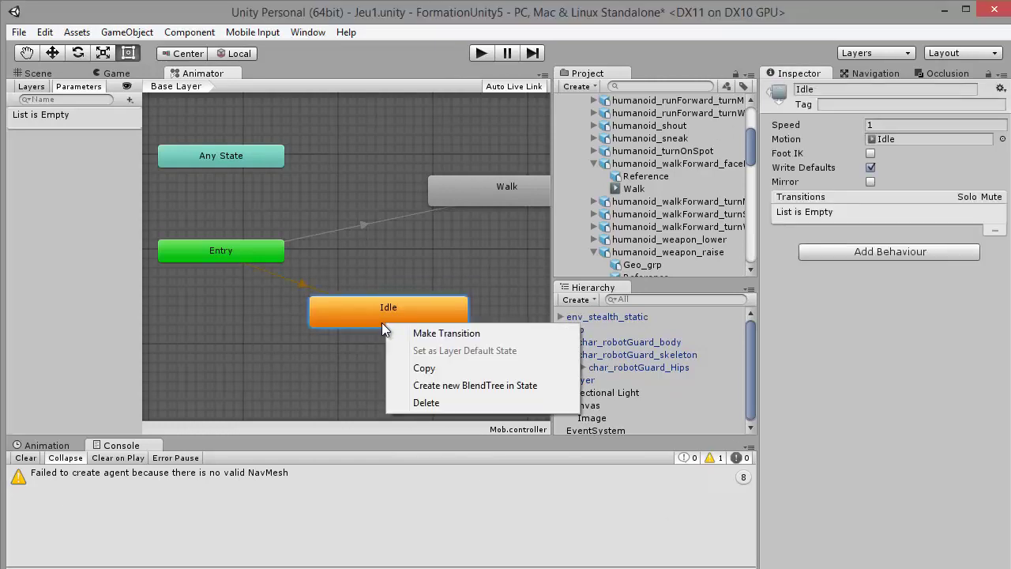
left_click(421, 402)
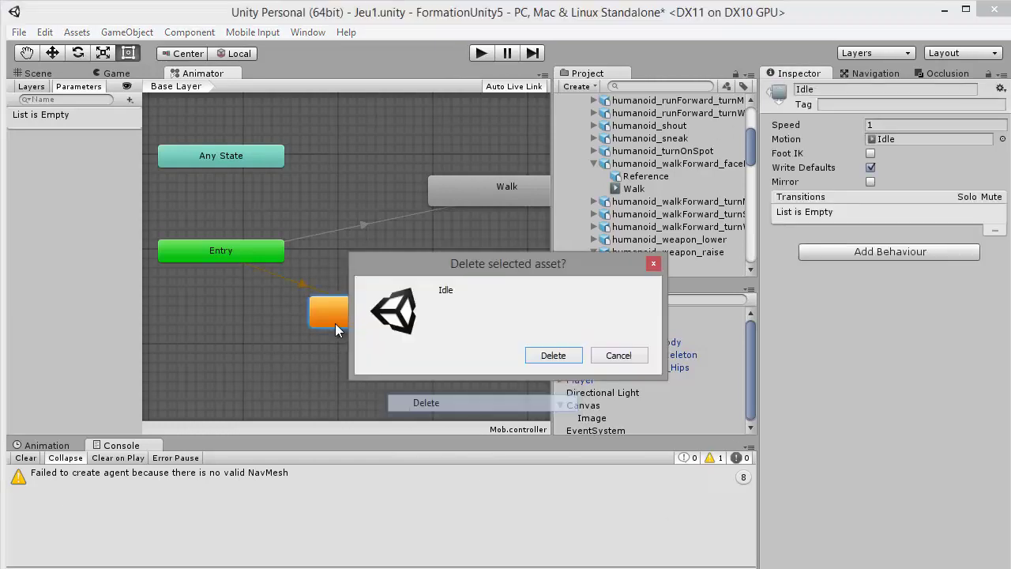
left_click(563, 358)
right_click(379, 227)
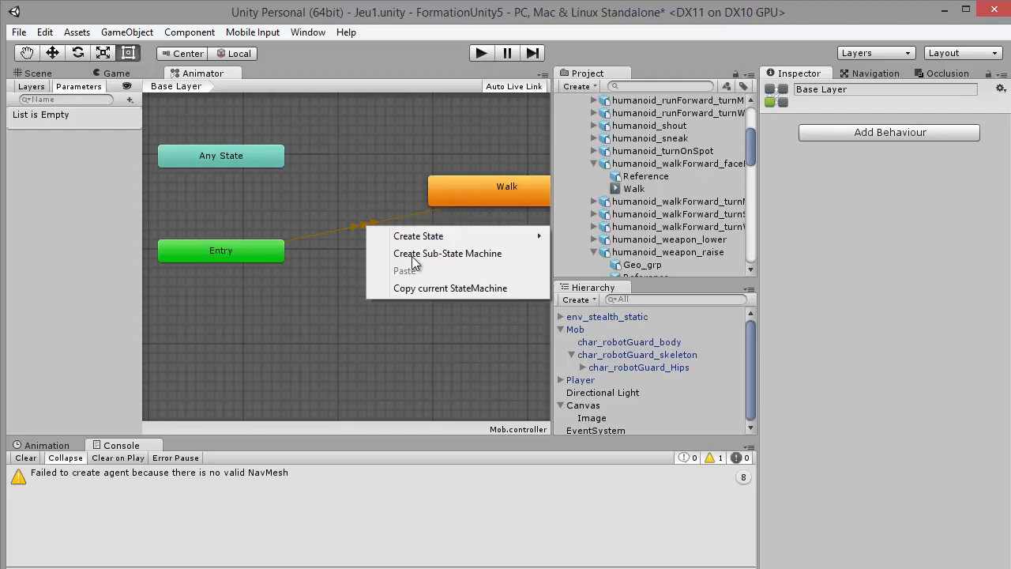
right_click(478, 190)
left_click(521, 271)
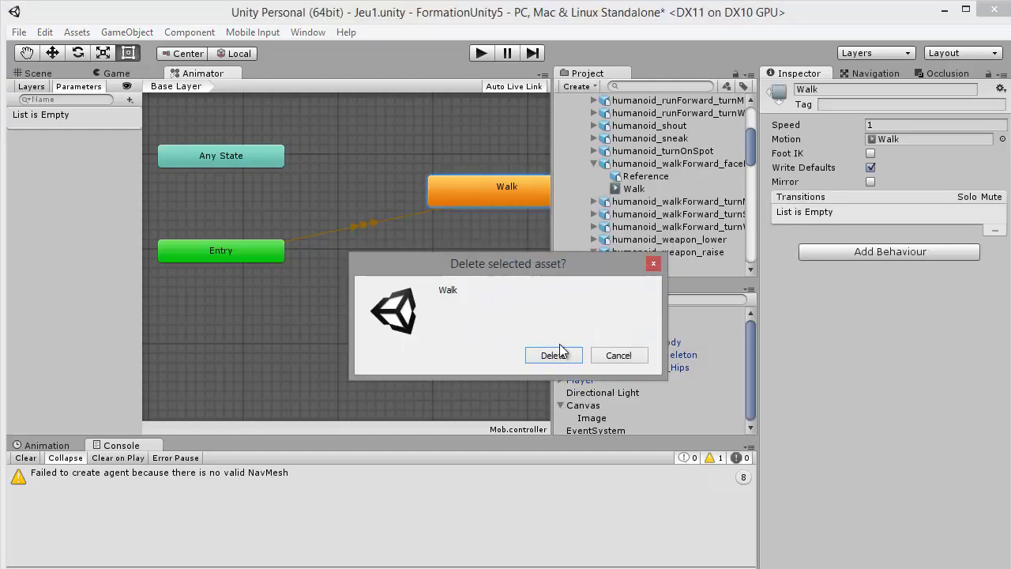
left_click(553, 355)
Step: Add the Walk clip as the only, default state and run the game to check the robot's walk in the scene, ending in stopped mode
left_click_drag(633, 189, 419, 234)
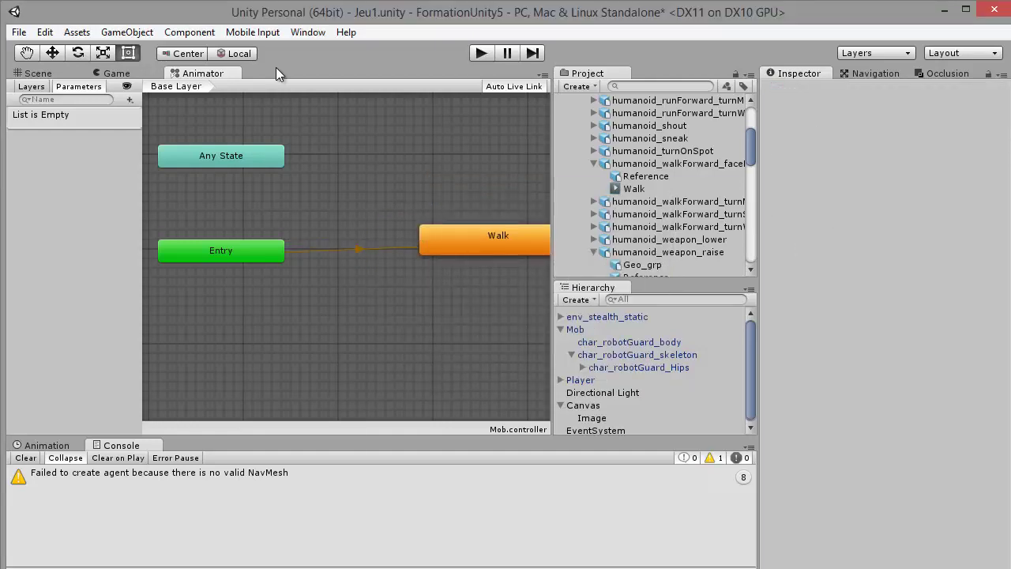
left_click(37, 73)
left_click(480, 53)
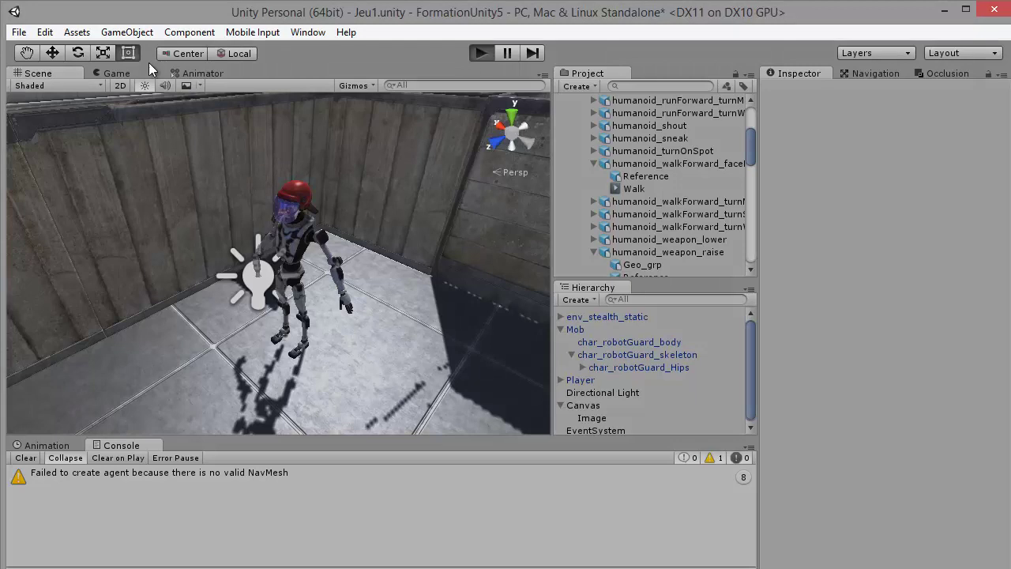
left_click(34, 77)
right_click_drag(271, 209, 343, 230)
left_click_drag(361, 291, 600, 40)
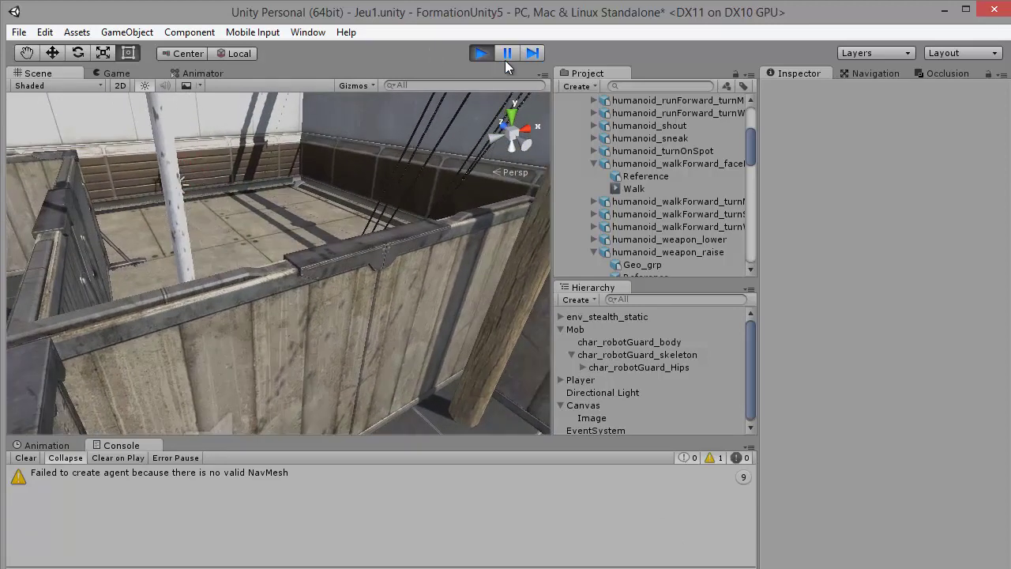
left_click(481, 53)
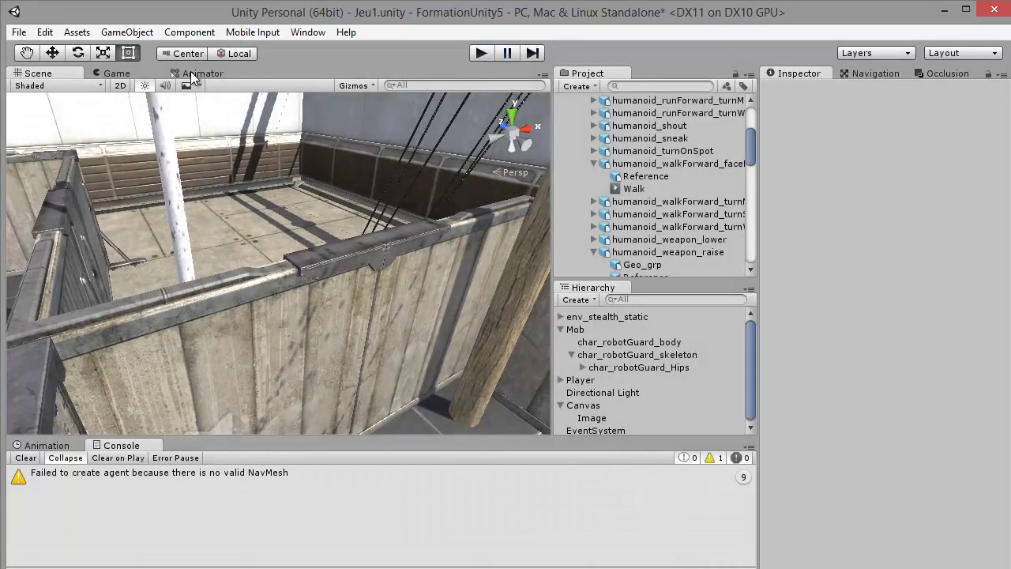
Step: Return to the Mob controller's state graph and delete the Walk state
left_click(208, 73)
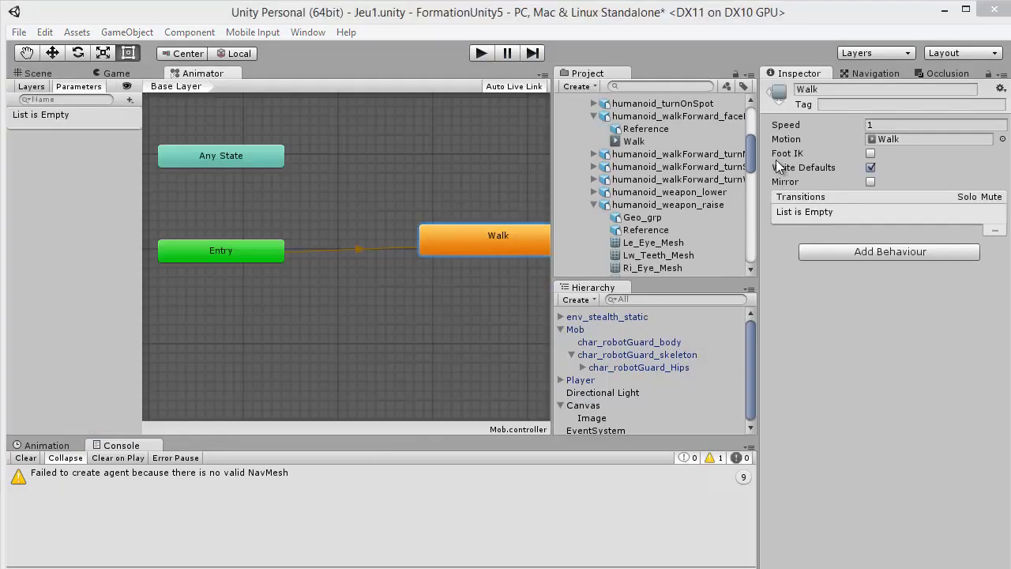
scroll(749, 160, "down", 3)
scroll(749, 161, "up", 4)
right_click(472, 250)
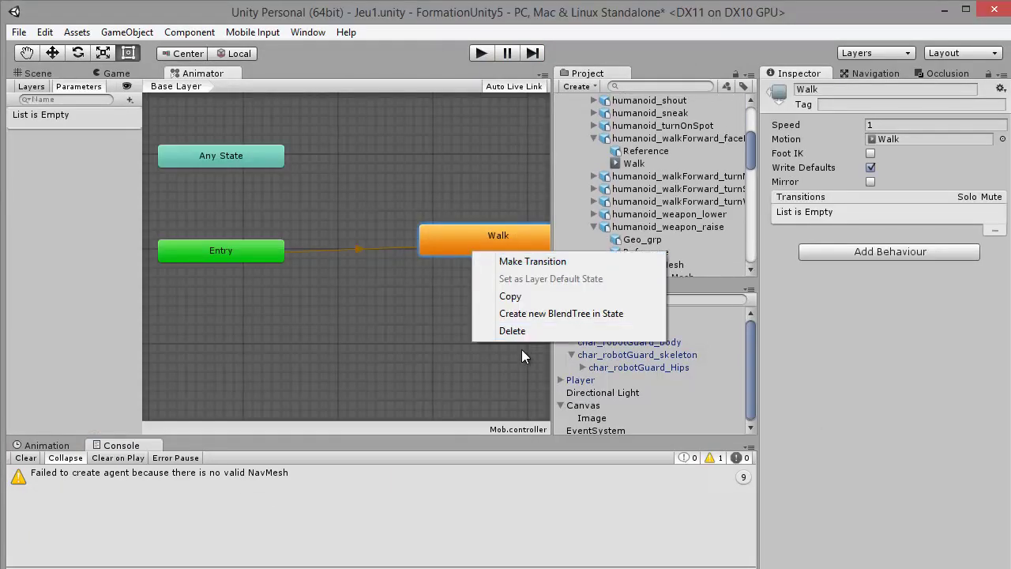
left_click(513, 330)
left_click(541, 356)
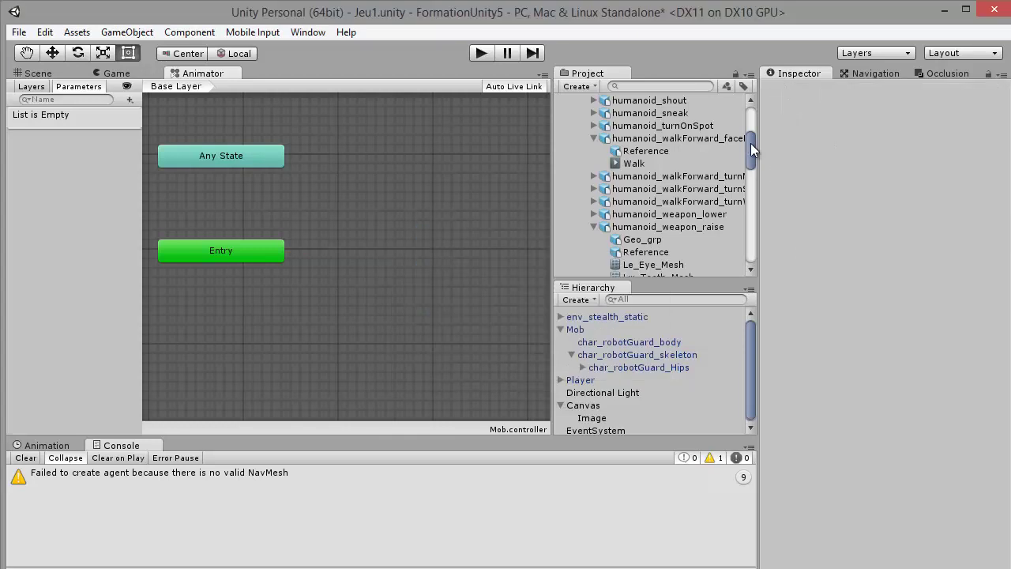
Step: Add the Idle clip to the Mob controller as the default state, placed above Entry to its right
left_click_drag(750, 143, 752, 125)
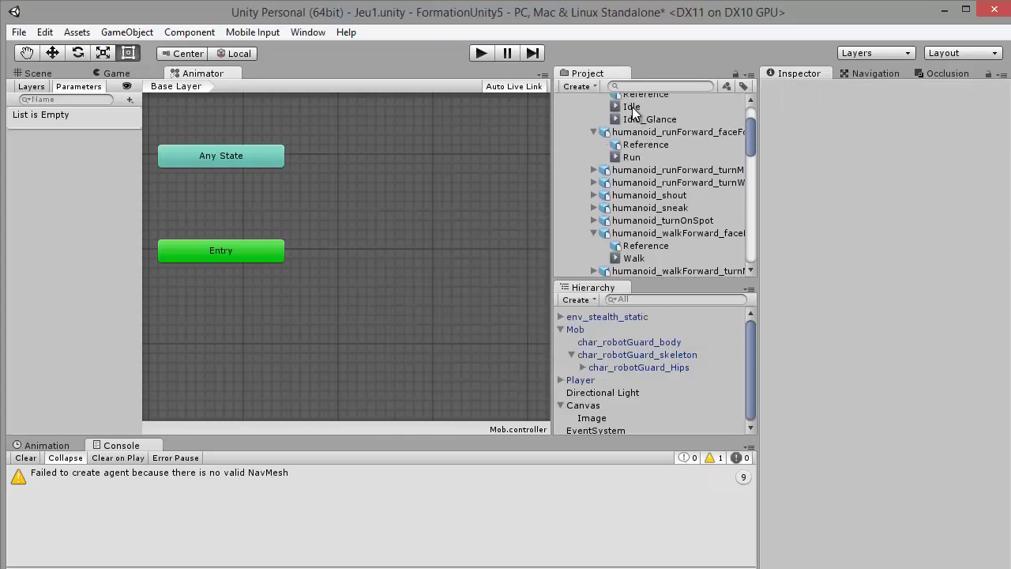
mouse_move(420, 188)
left_mouse_down()
mouse_move(453, 196)
mouse_move(411, 184)
left_mouse_up()
right_click(463, 238)
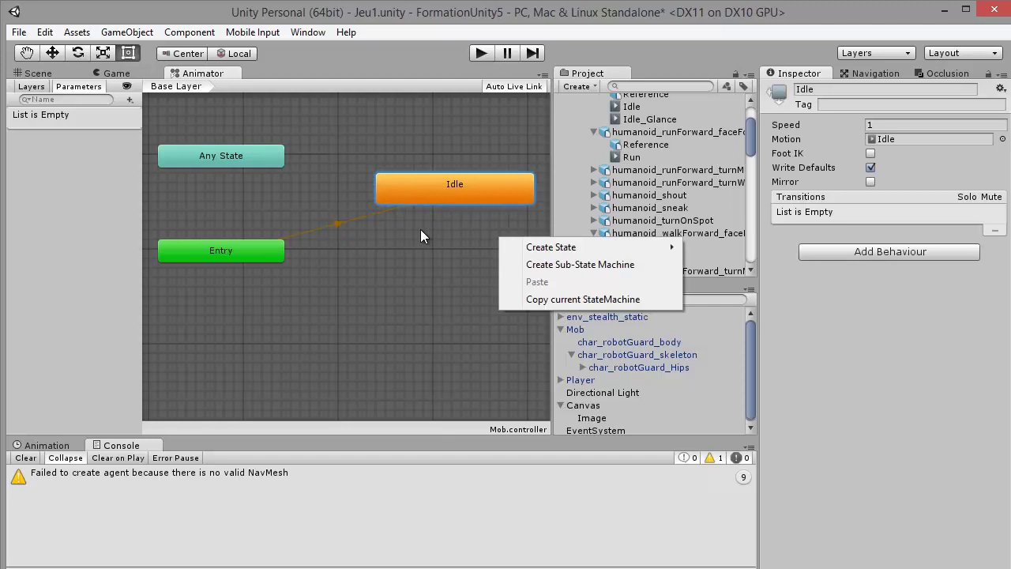
left_click(418, 238)
left_click_drag(434, 201, 387, 200)
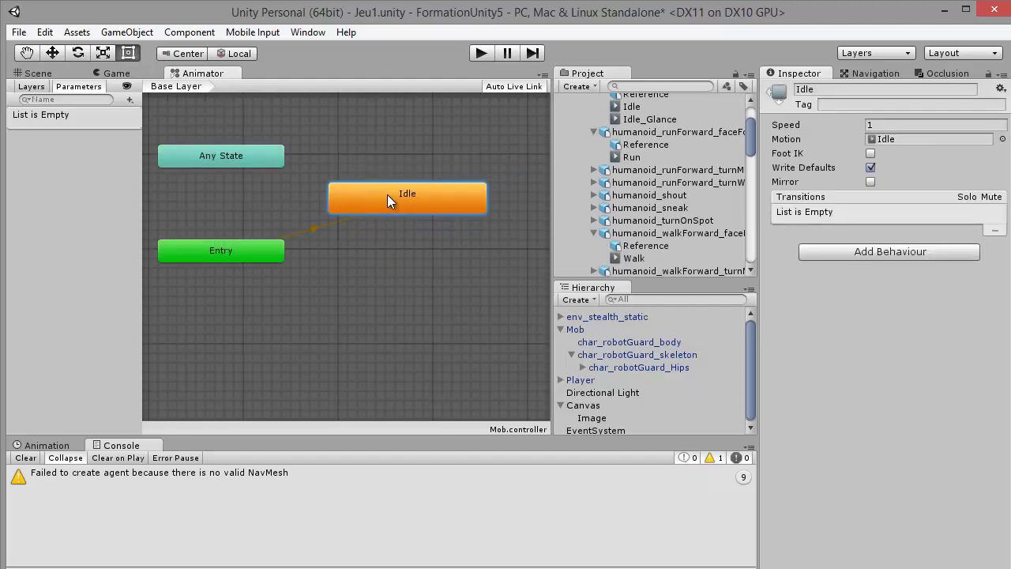
Step: Preview the Run clip and add the Walk clip to the Mob controller as a state below Idle
left_click(619, 158)
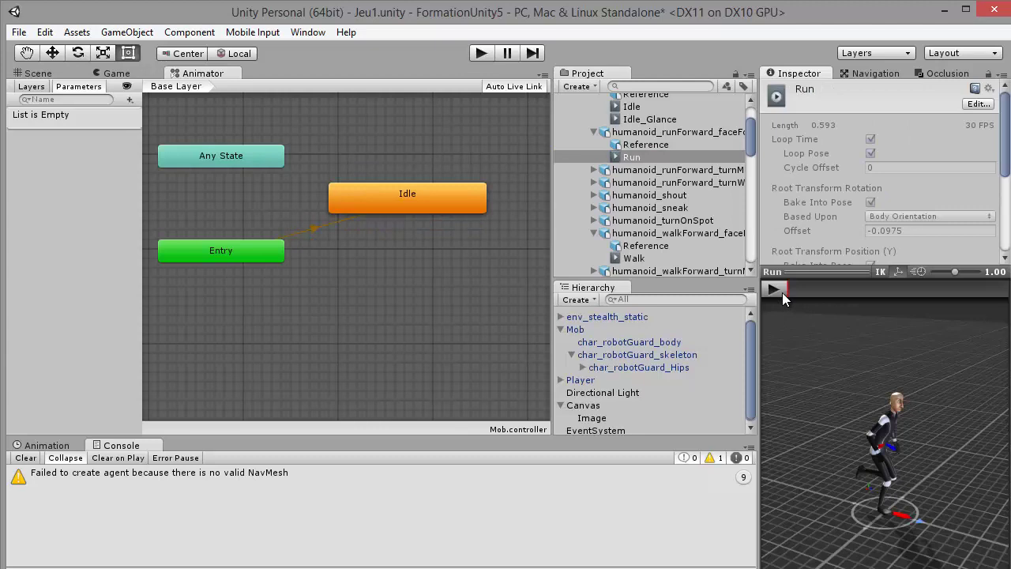
left_click(782, 292)
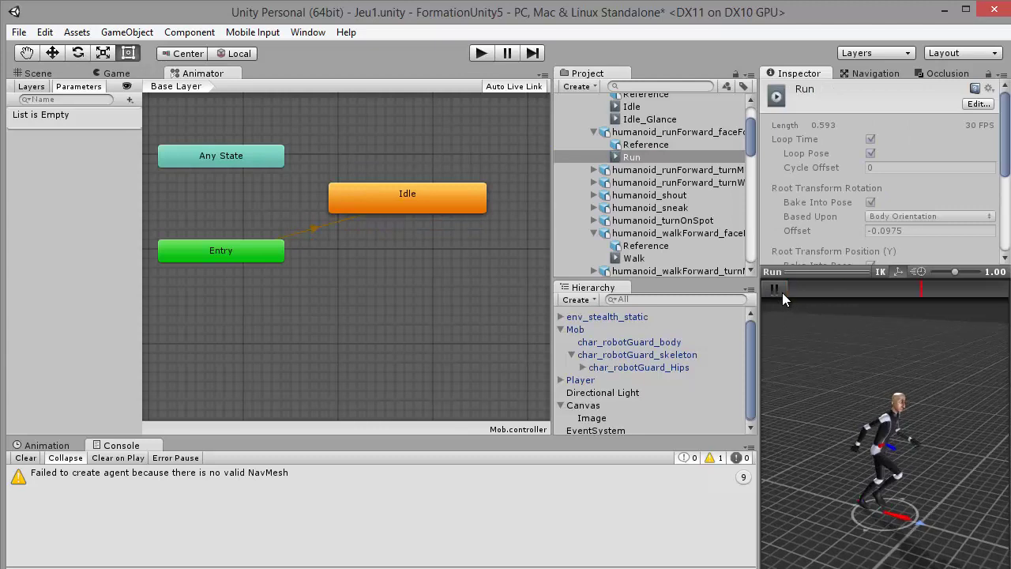
left_click(621, 256)
left_click_drag(621, 255, 388, 338)
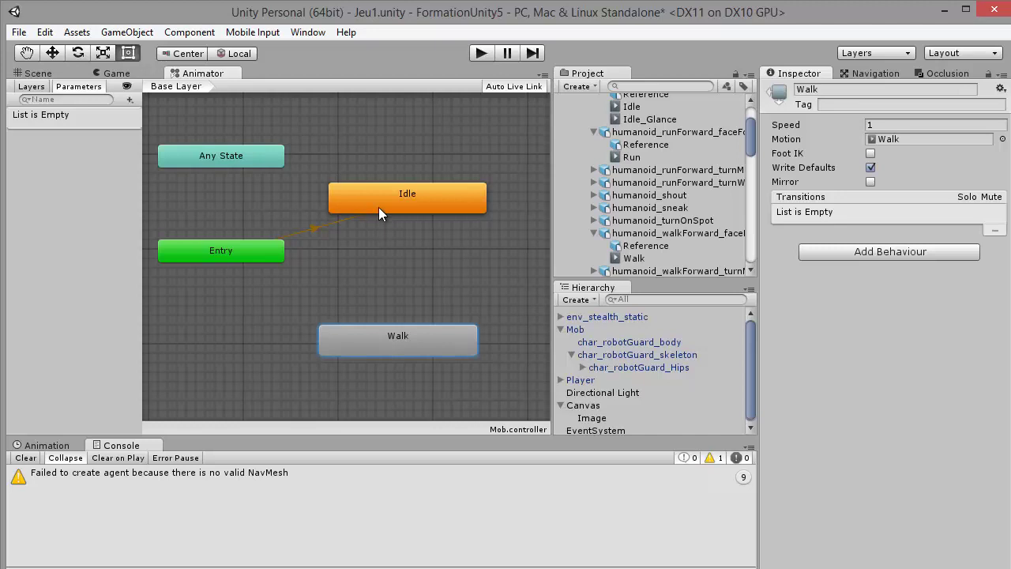
Step: Create transitions in both directions between the Idle and Walk states
right_click(379, 205)
left_click(404, 214)
left_click(371, 339)
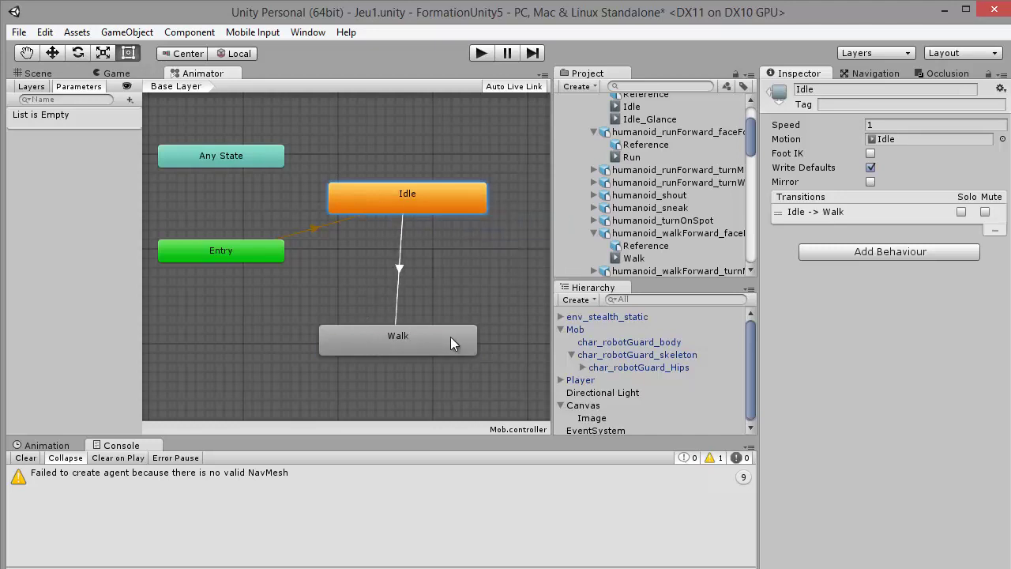
right_click(451, 338)
left_click(476, 350)
left_click(454, 212)
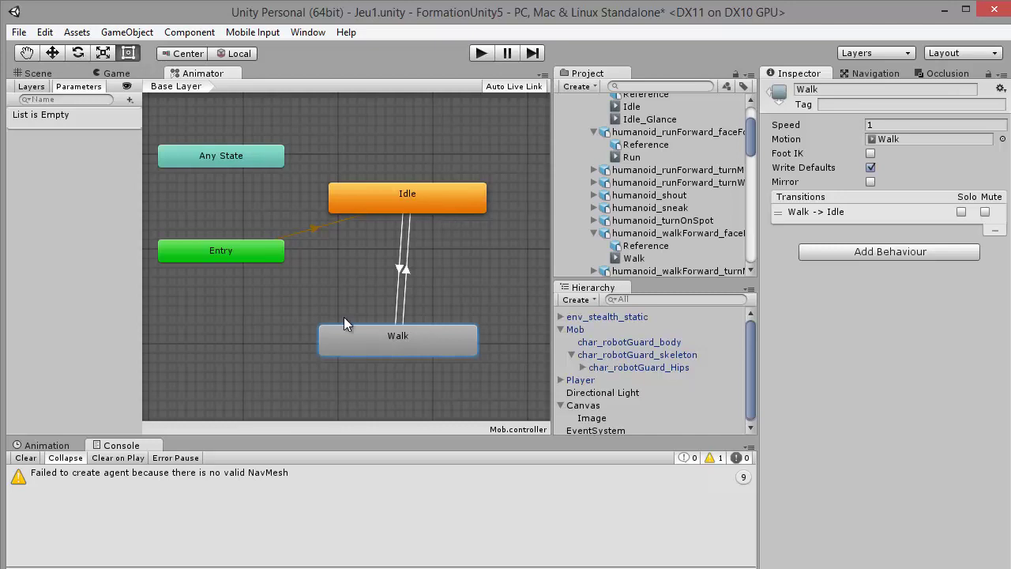
left_click(359, 280)
scroll(389, 321, "up", 2)
scroll(389, 321, "down", 3)
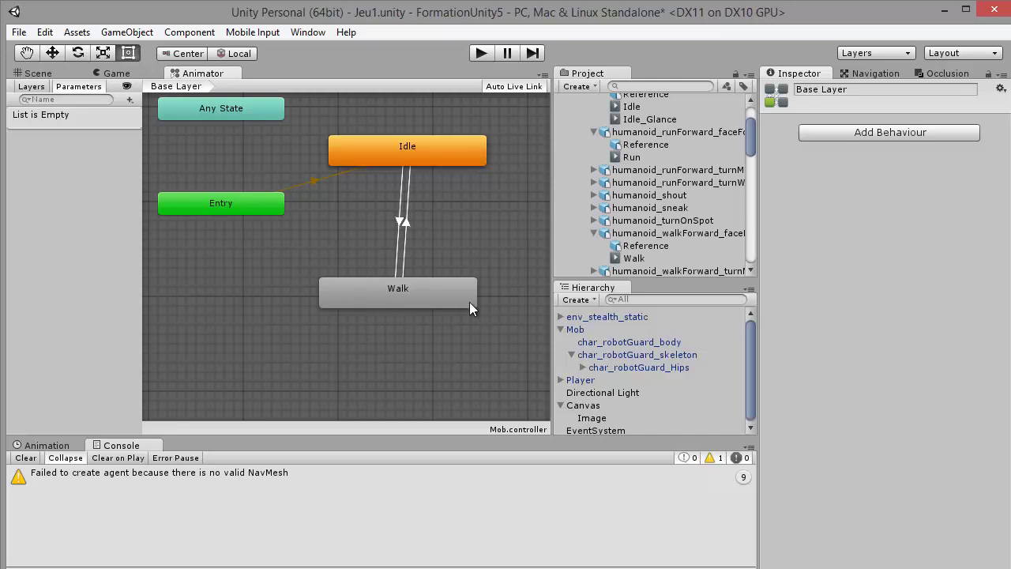
left_click(400, 223)
left_click(375, 230)
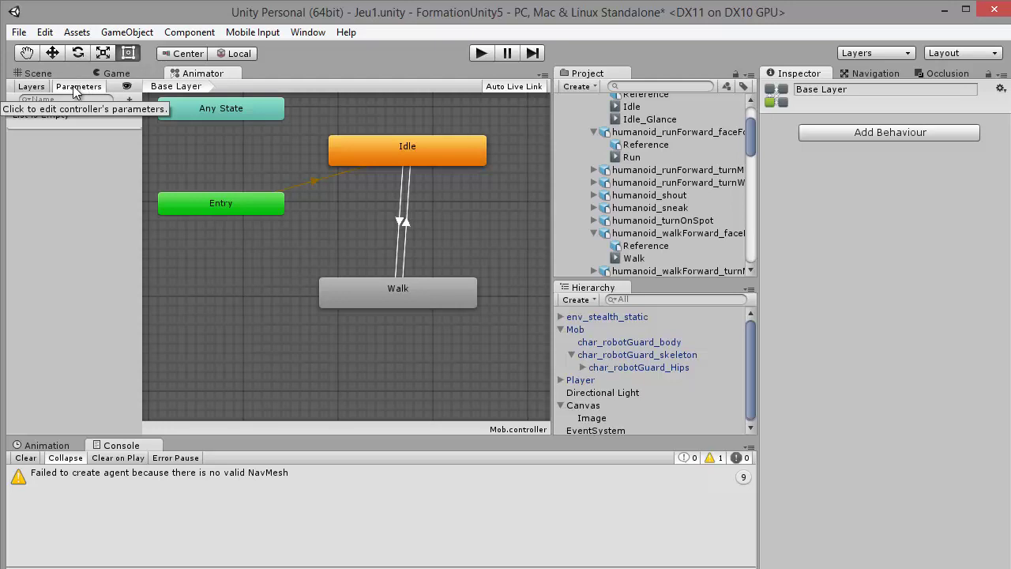
Step: Add a Bool parameter named isWalking to the Mob controller
left_click(130, 100)
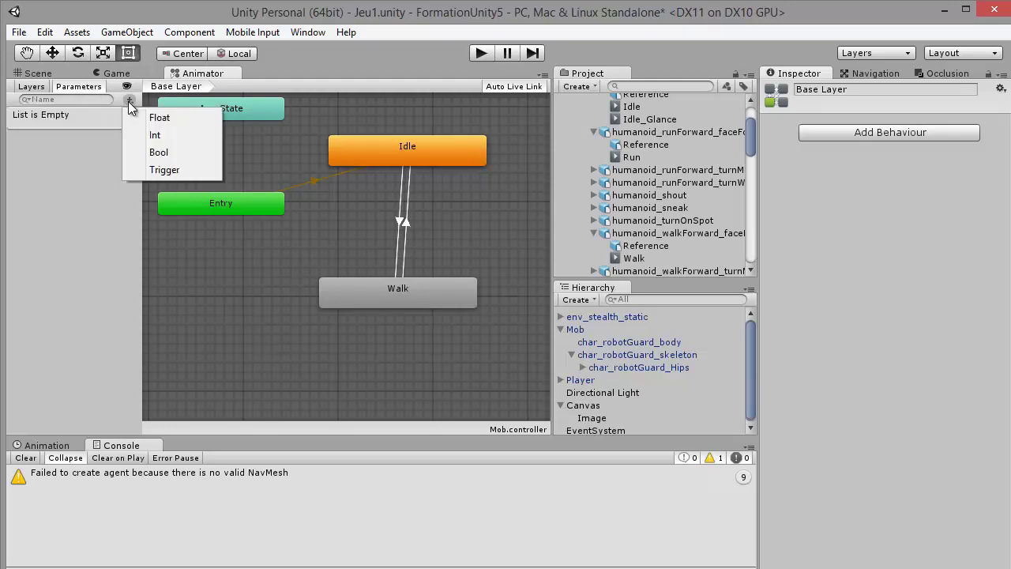
left_click(191, 154)
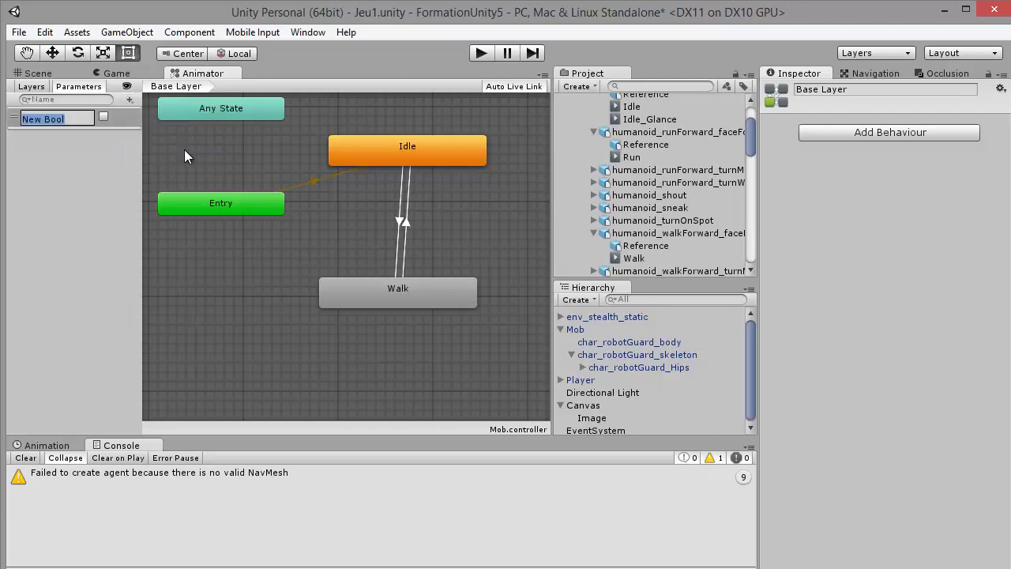
type("isWalking")
key("Return")
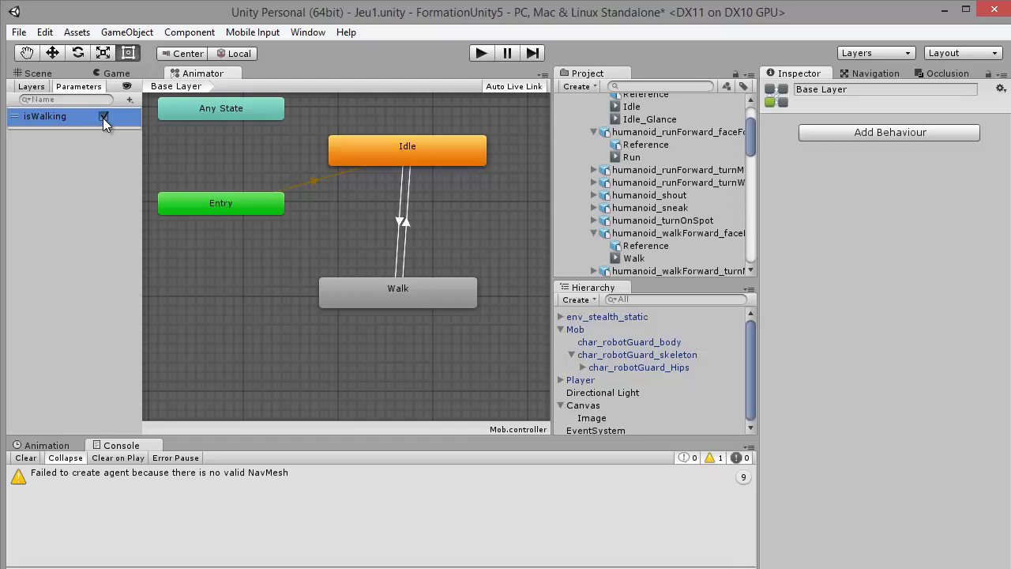
Step: Select the Idle to Walk transition and examine its exit time settings, blend timeline and conditions list
left_click(400, 220)
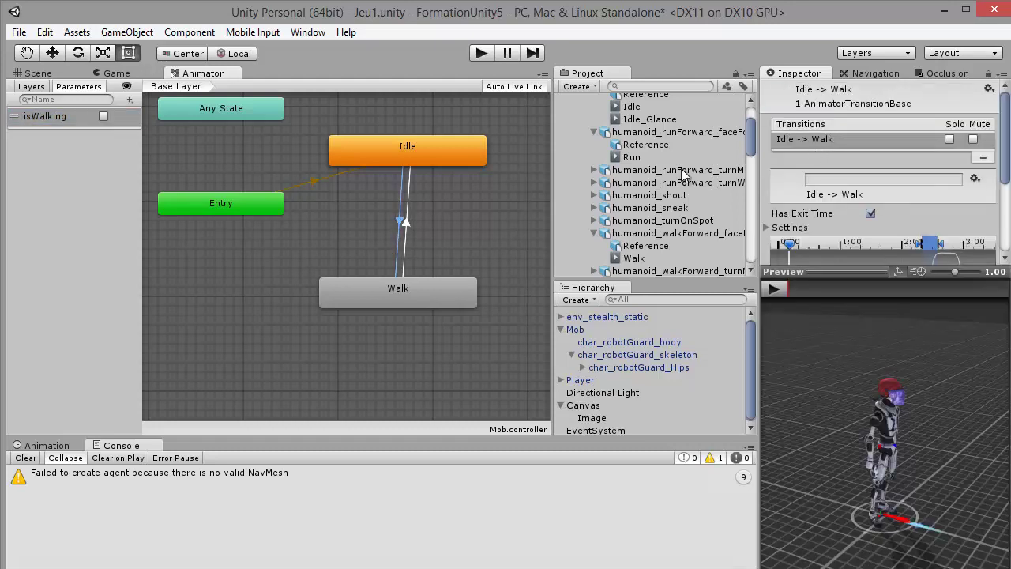
scroll(774, 173, "down", 3)
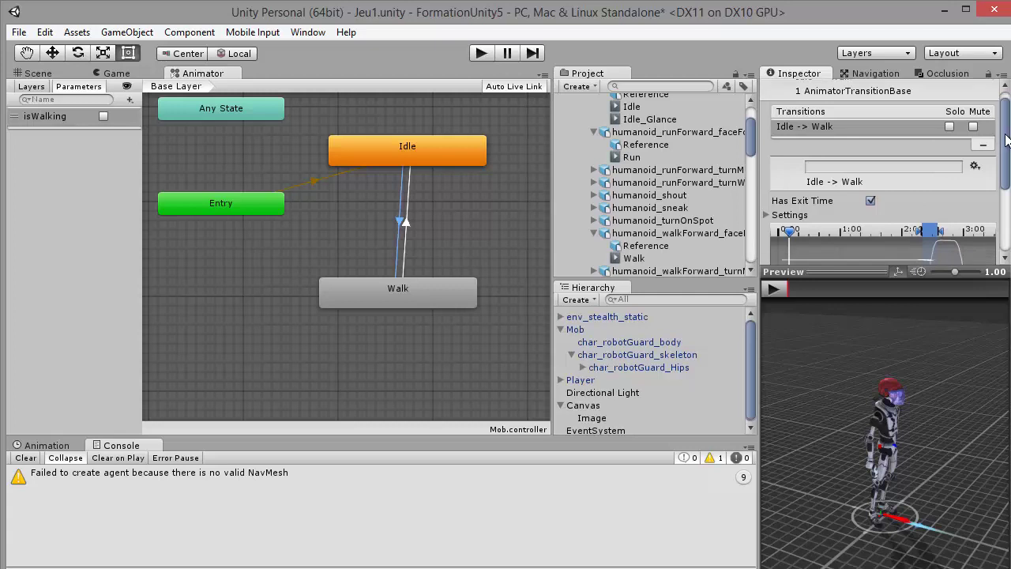
left_click(771, 171)
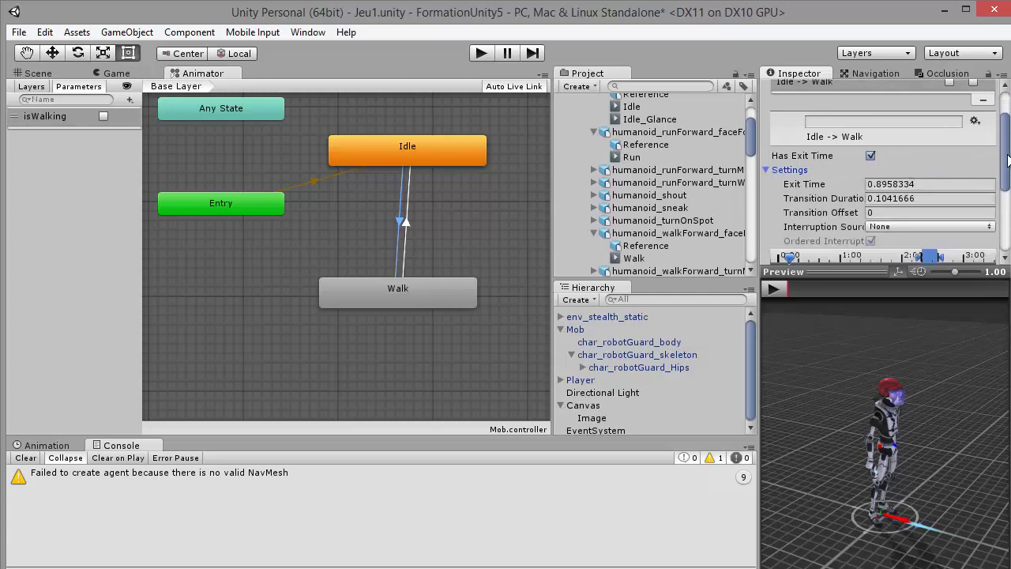
left_click_drag(1007, 158, 1007, 217)
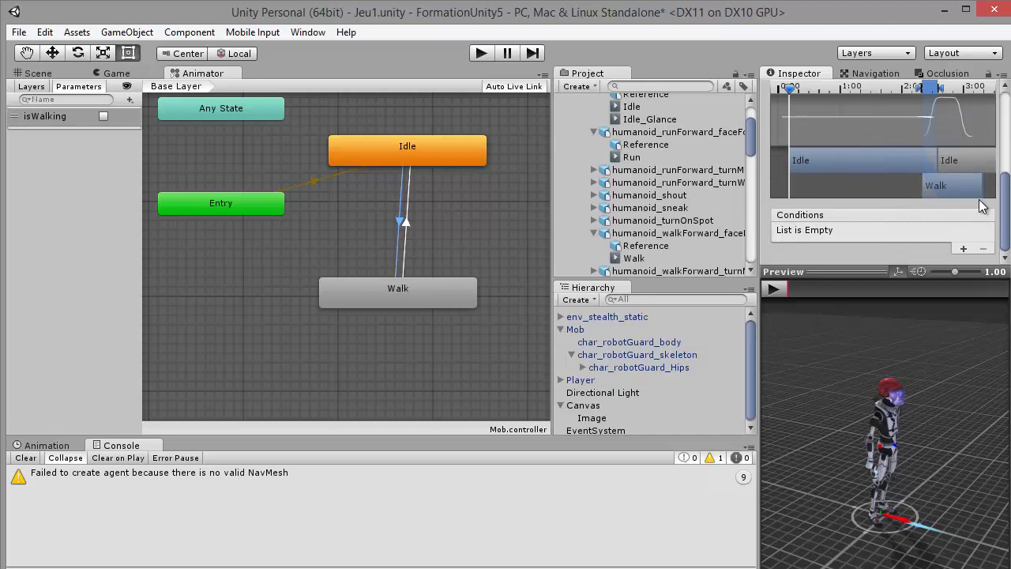
left_click_drag(792, 92, 788, 159)
scroll(1001, 178, "up", 5)
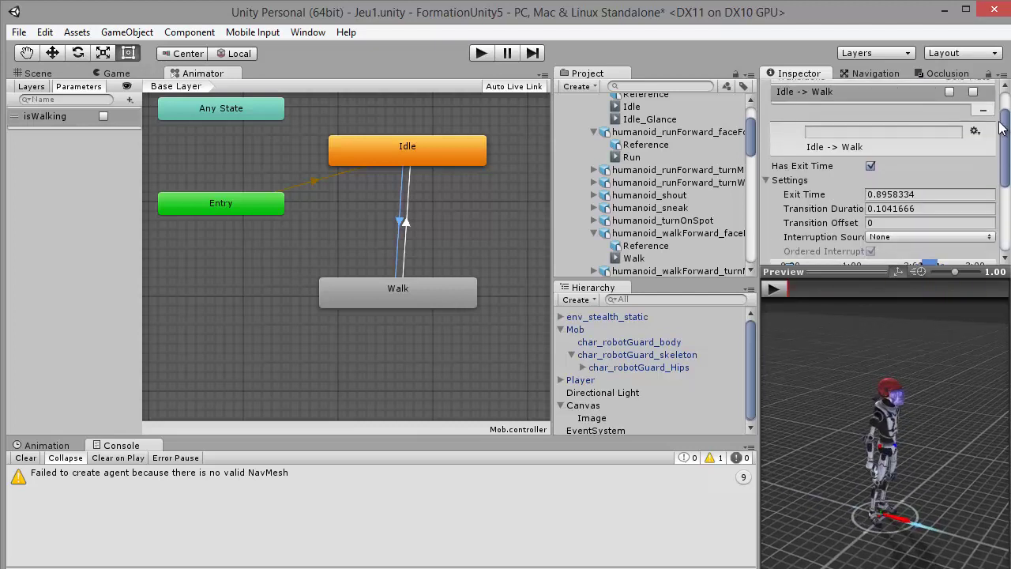
left_click(767, 185)
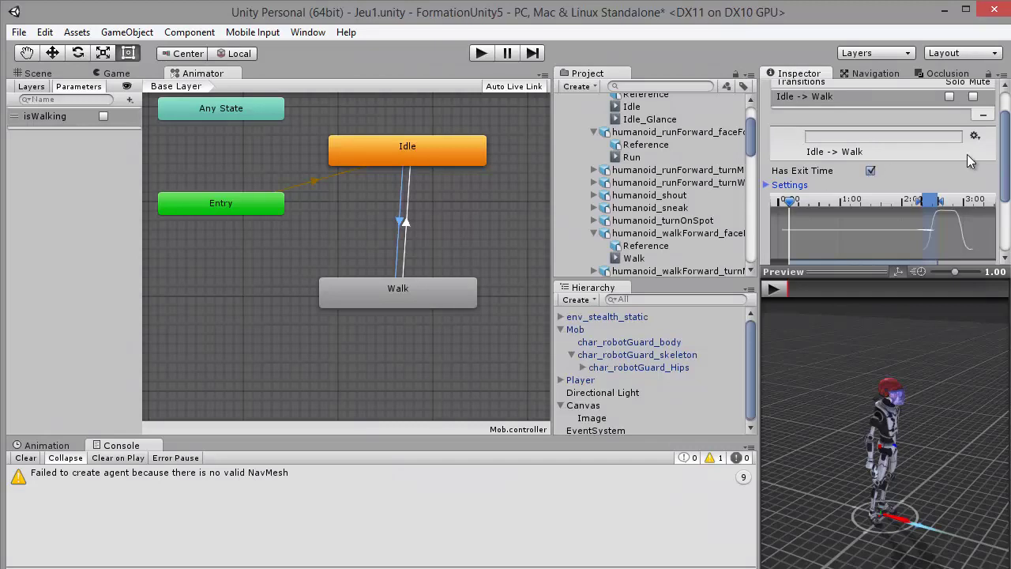
Step: Turn off Has Exit Time on the Idle to Walk transition and add the condition isWalking equals true
left_click(871, 171)
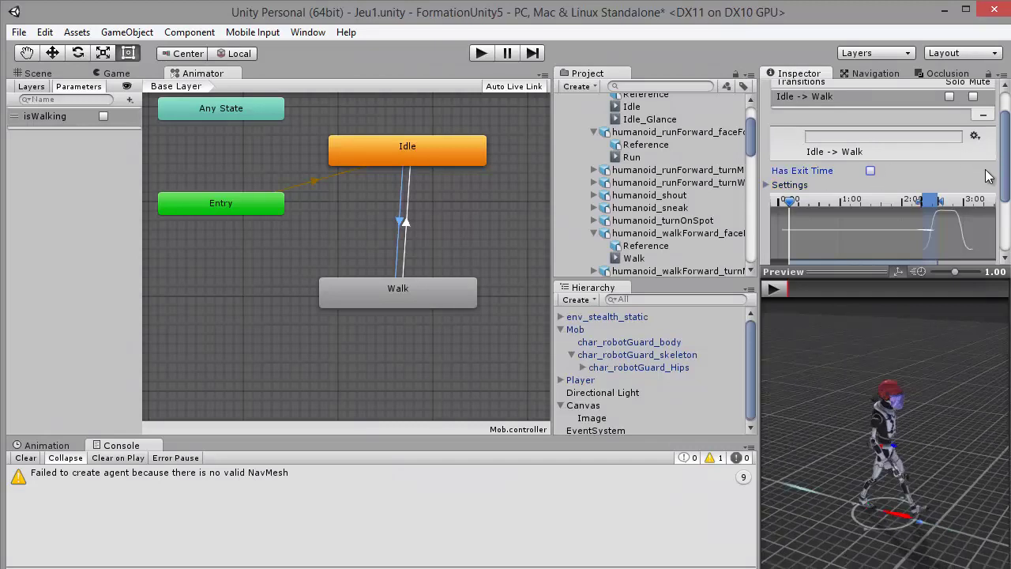
scroll(1003, 180, "down", 3)
scroll(1007, 184, "down", 1)
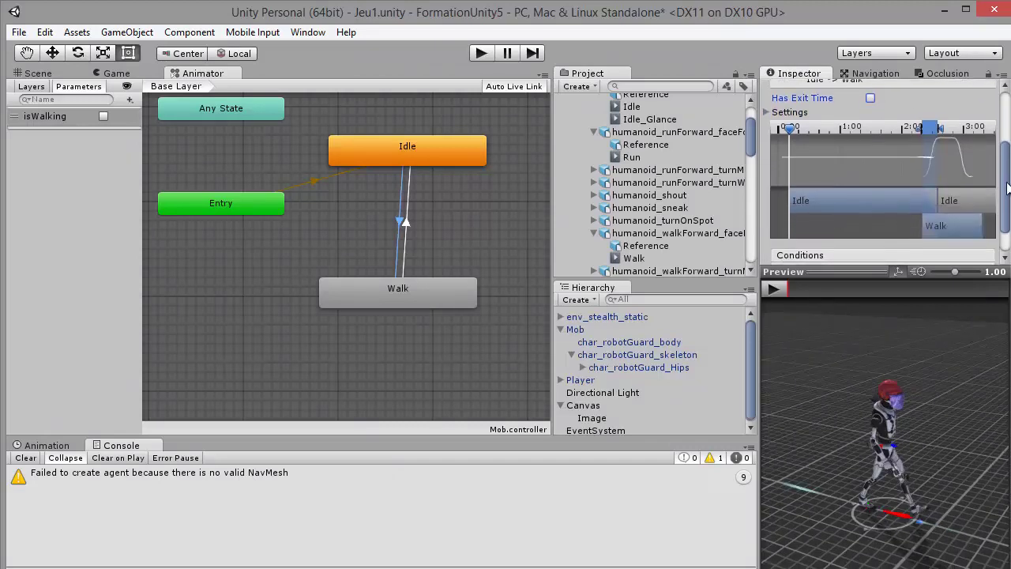
scroll(1005, 180, "down", 1)
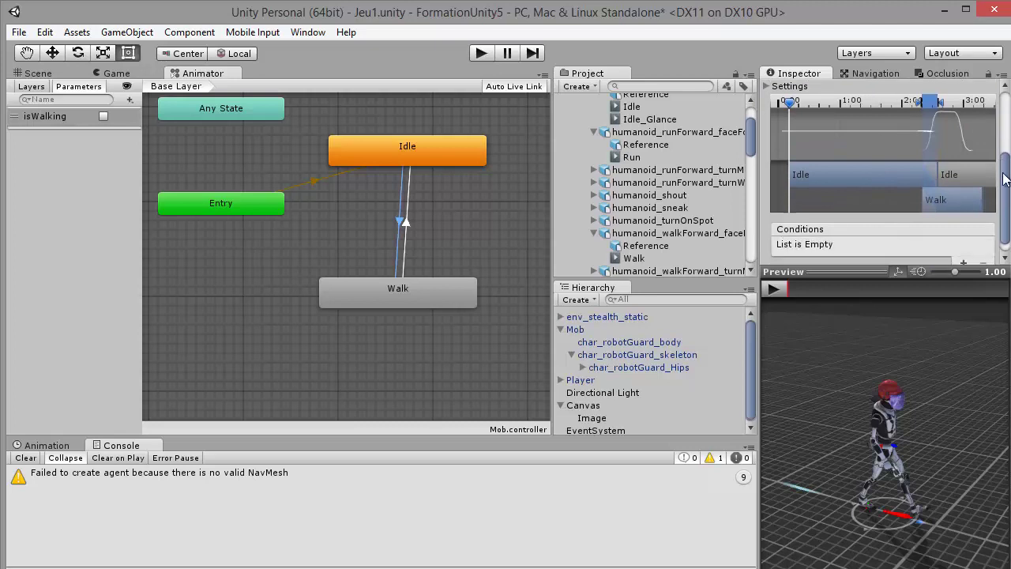
scroll(1005, 180, "down", 1)
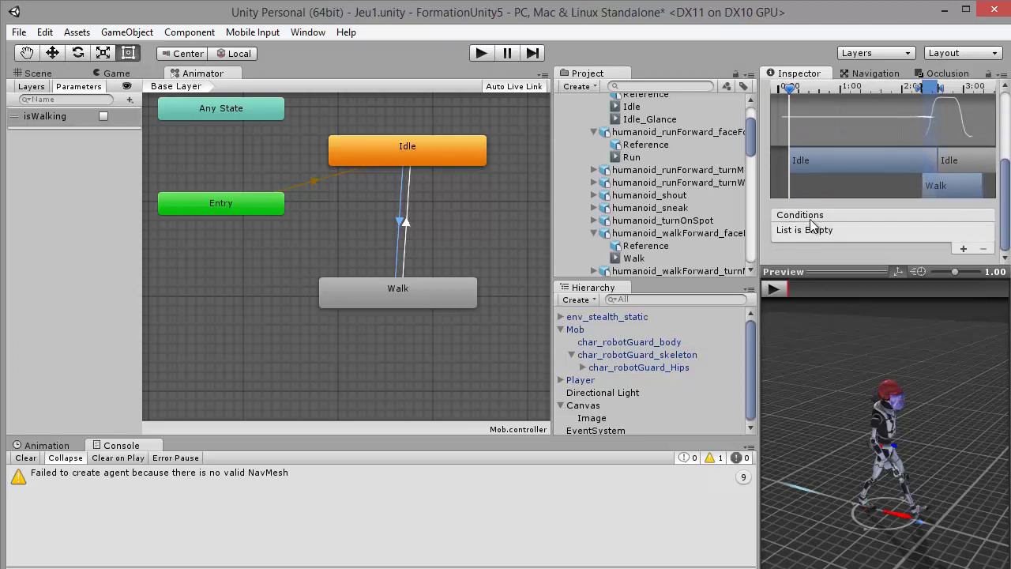
left_click(962, 249)
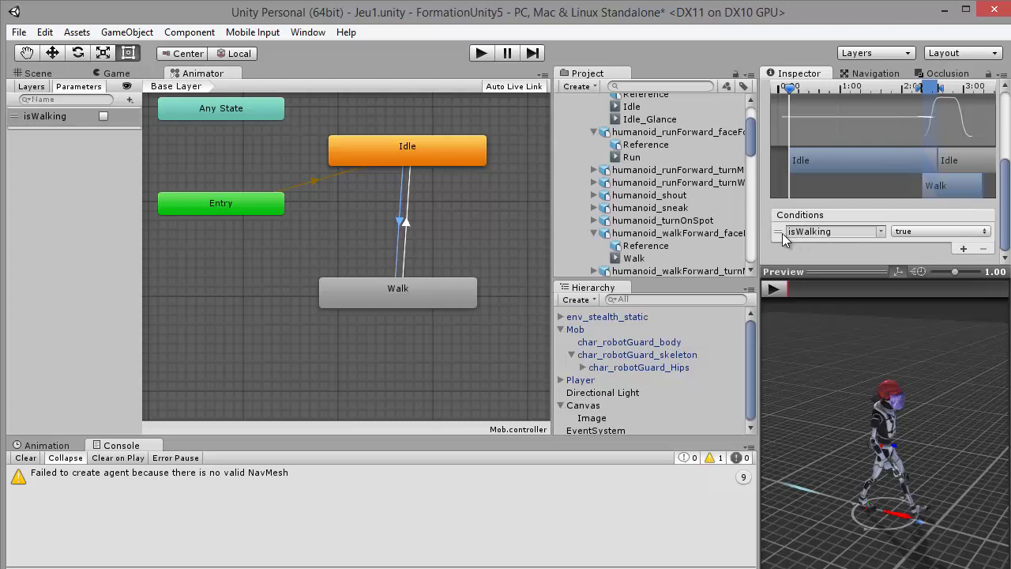
left_click(945, 231)
left_click(917, 252)
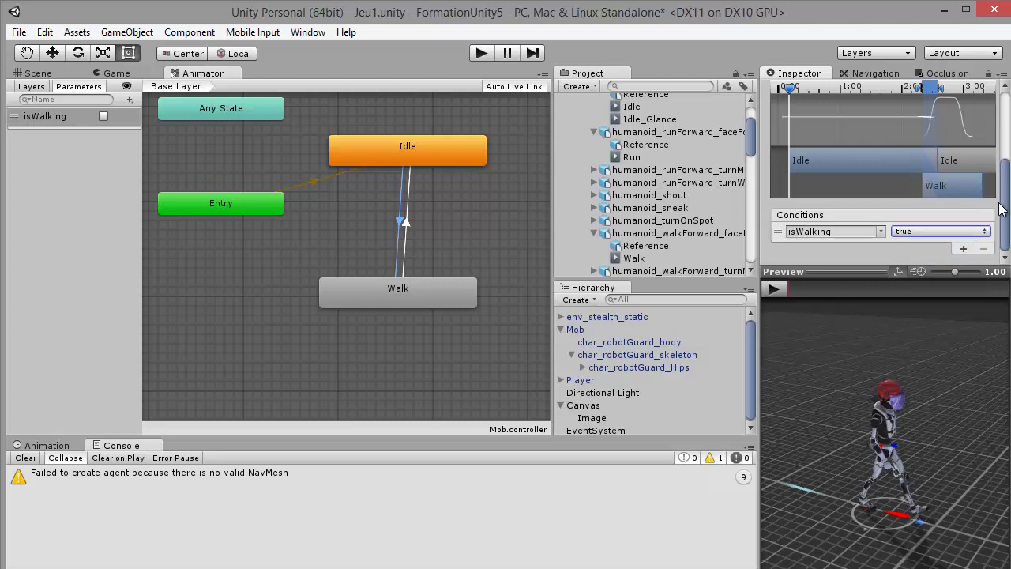
Step: Add a condition to the Walk to Idle transition requiring isWalking to be false
left_click(407, 225)
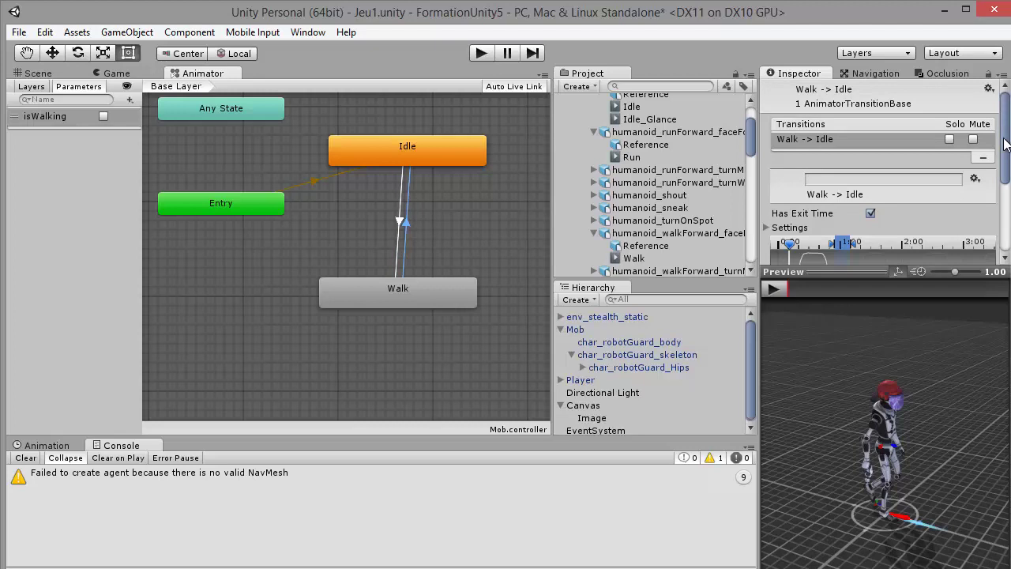
scroll(989, 158, "down", 4)
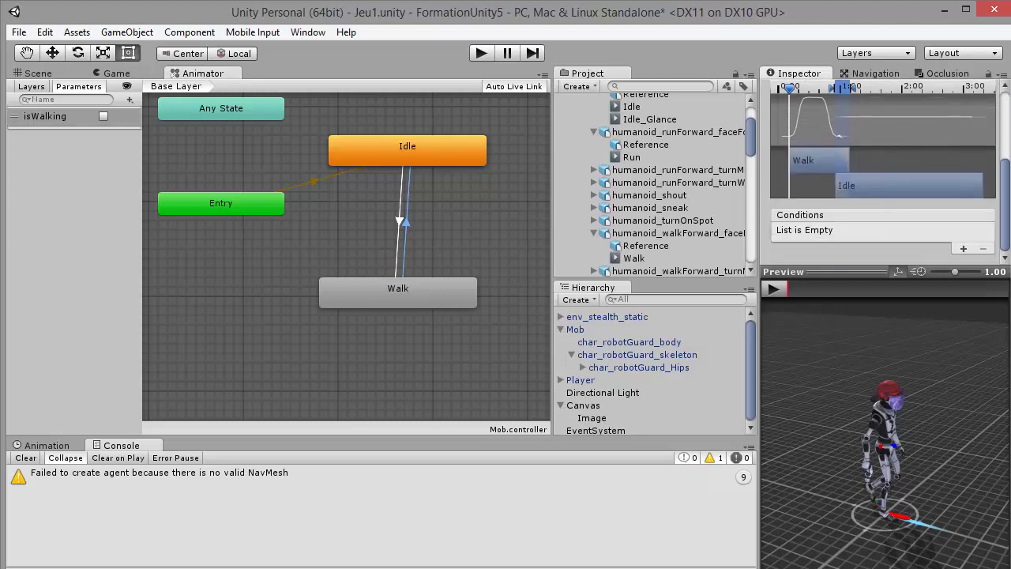
left_click(964, 249)
left_click(965, 231)
left_click(928, 267)
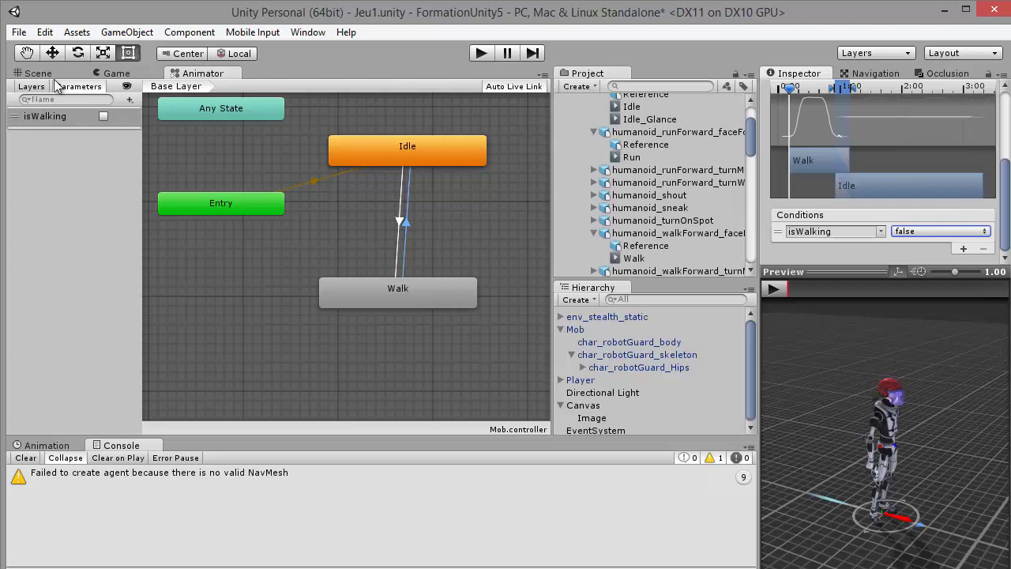
Step: Run the game and look around the scene for the enemy robot to check its idle animation
left_click(481, 53)
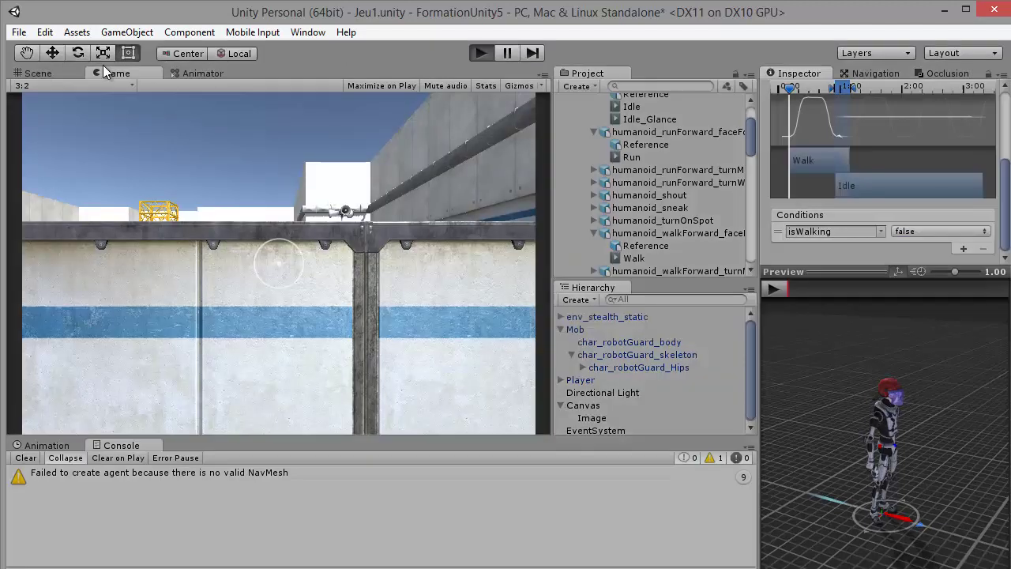
left_click(34, 73)
left_click_drag(198, 144, 475, 235, "alt")
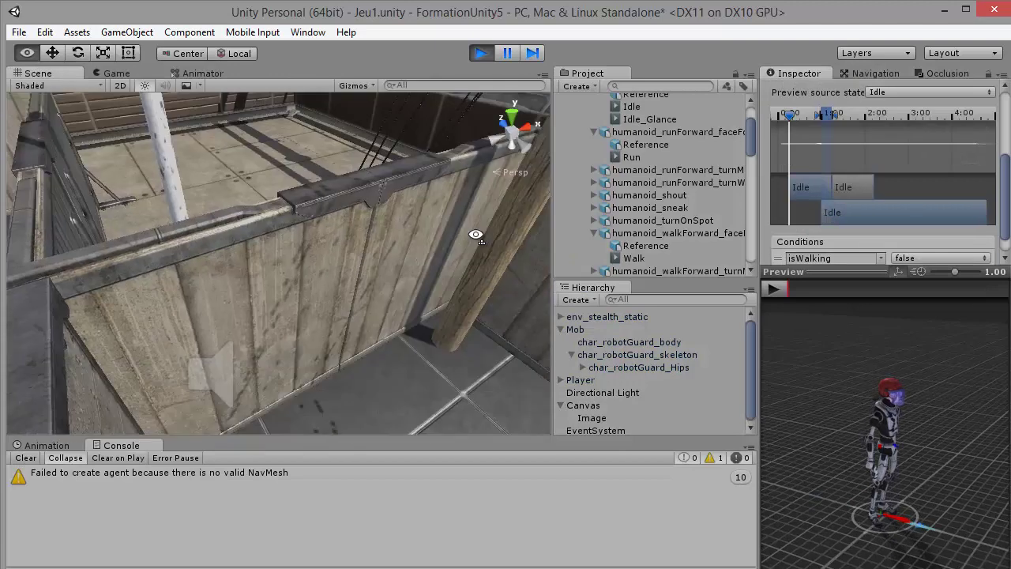
right_click_drag(476, 234, 414, 230)
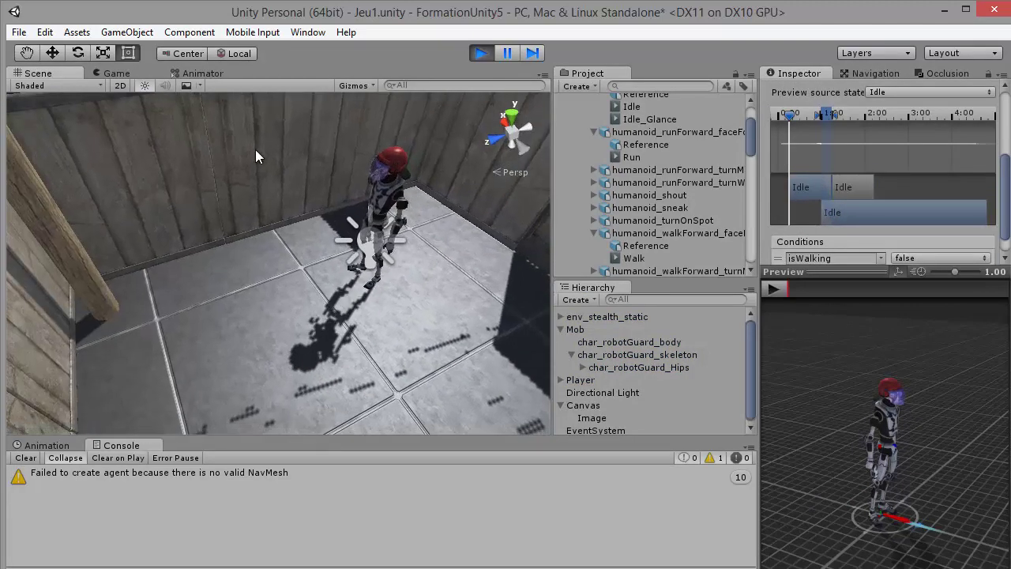
Step: Enable isWalking in the running Mob controller and check the transition from Idle to Walk
left_click(199, 73)
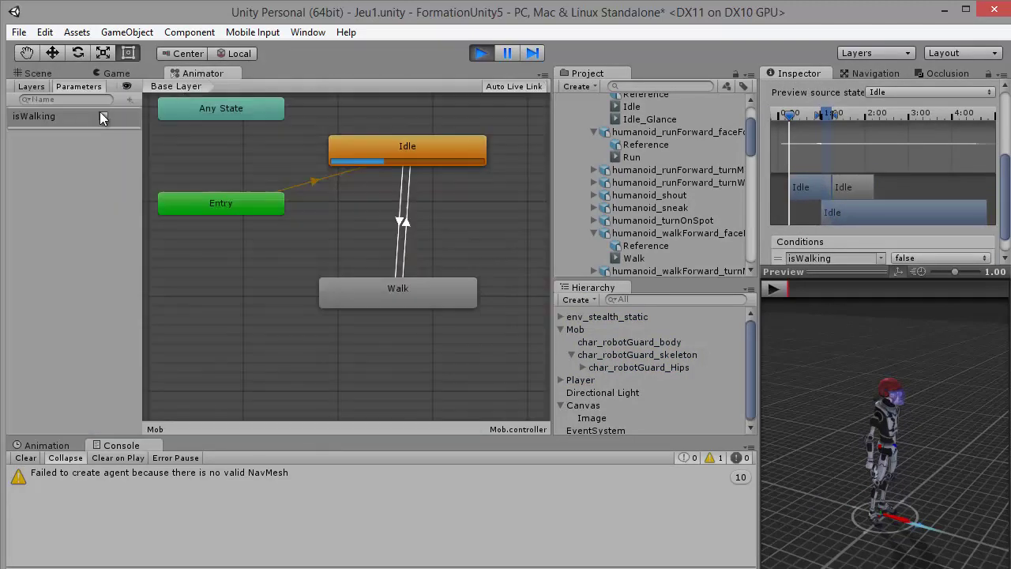
left_click(103, 117)
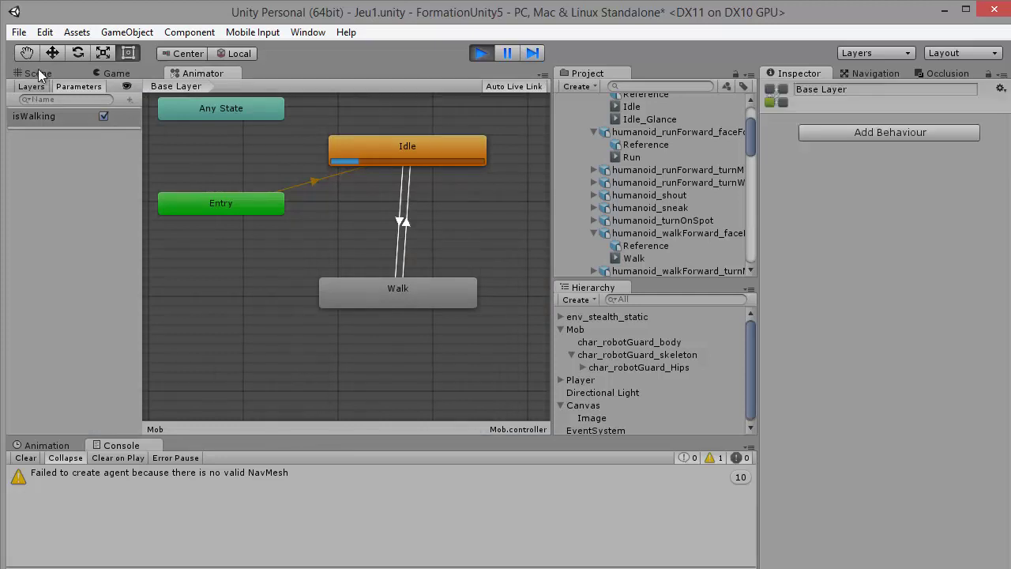
left_click(38, 73)
left_click(198, 73)
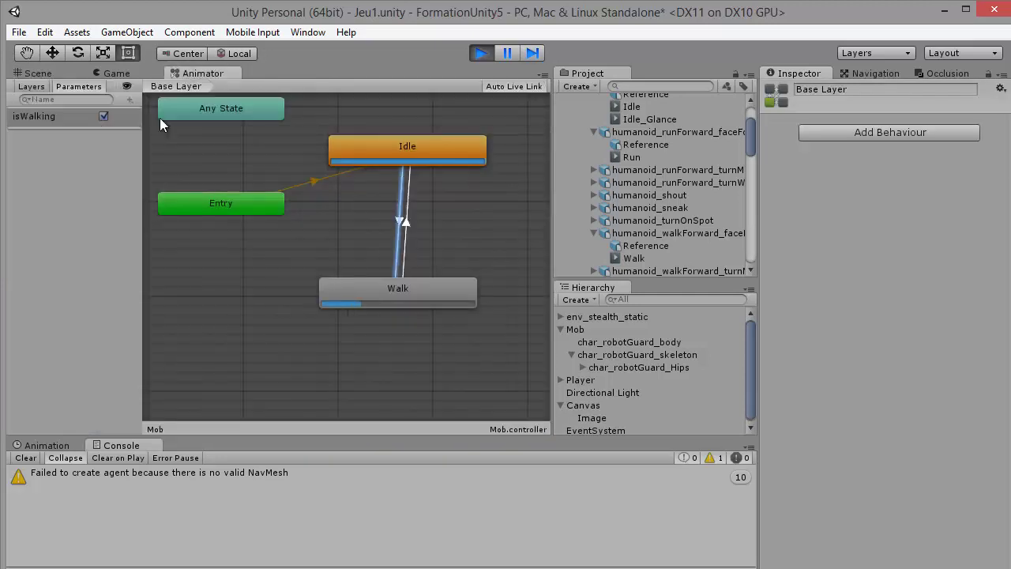
Step: Follow the walking robot through the level in the scene and stop the game
left_click(50, 73)
right_click_drag(270, 170, 124, 148)
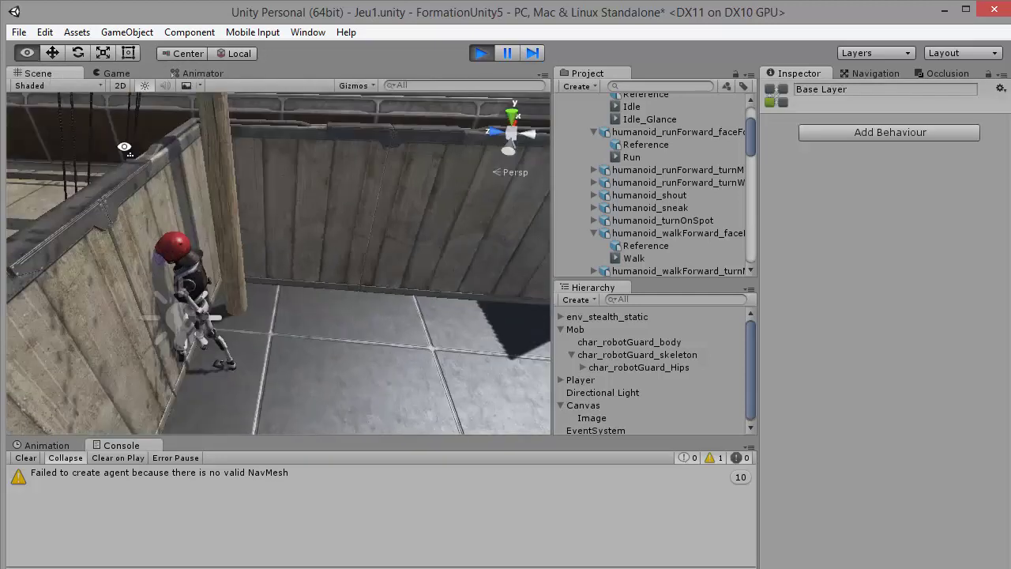
left_click_drag(124, 148, 321, 213)
left_click_drag(229, 204, 330, 233)
right_click_drag(331, 232, 91, 194)
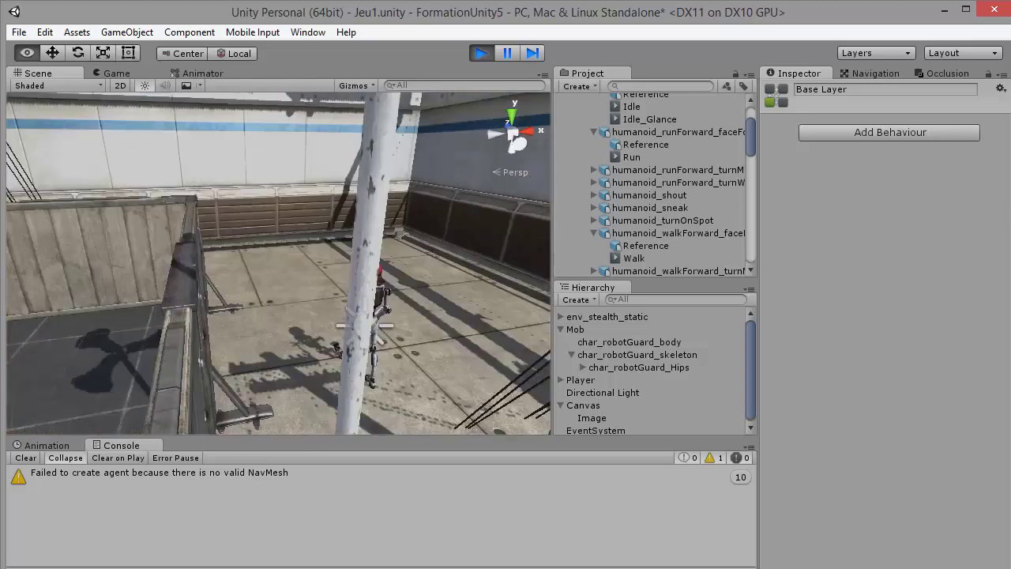
scroll(91, 193, "up", 5)
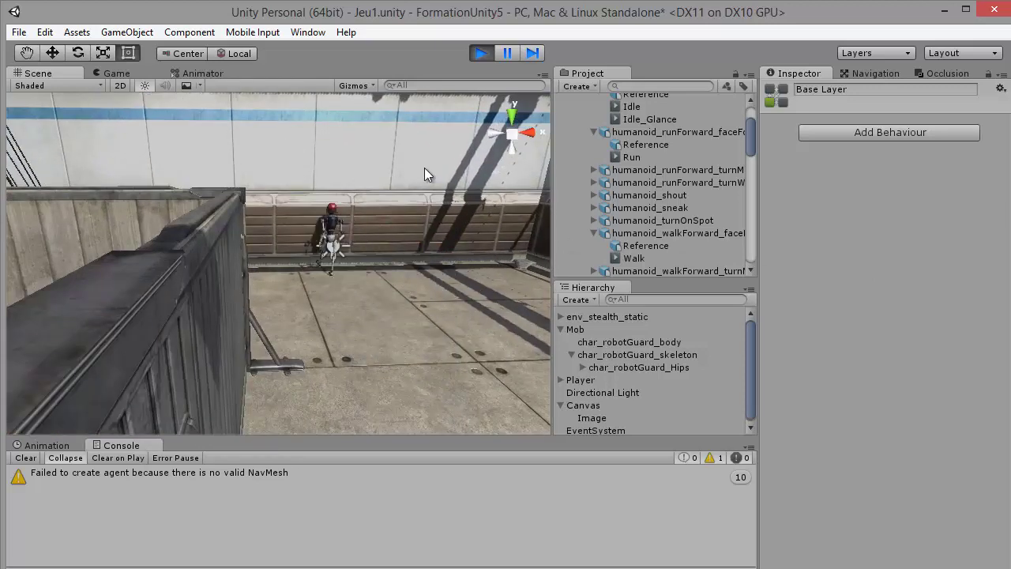
left_click(481, 54)
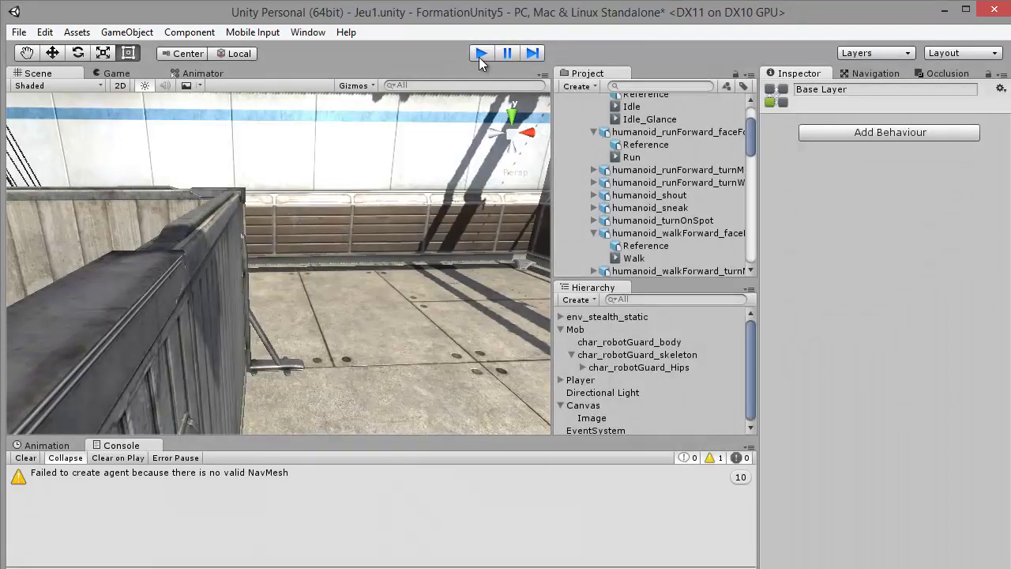
Step: View the Walk clip's import settings, collapse the Humanoid animations folder and return to the Mob controller graph
left_click(197, 73)
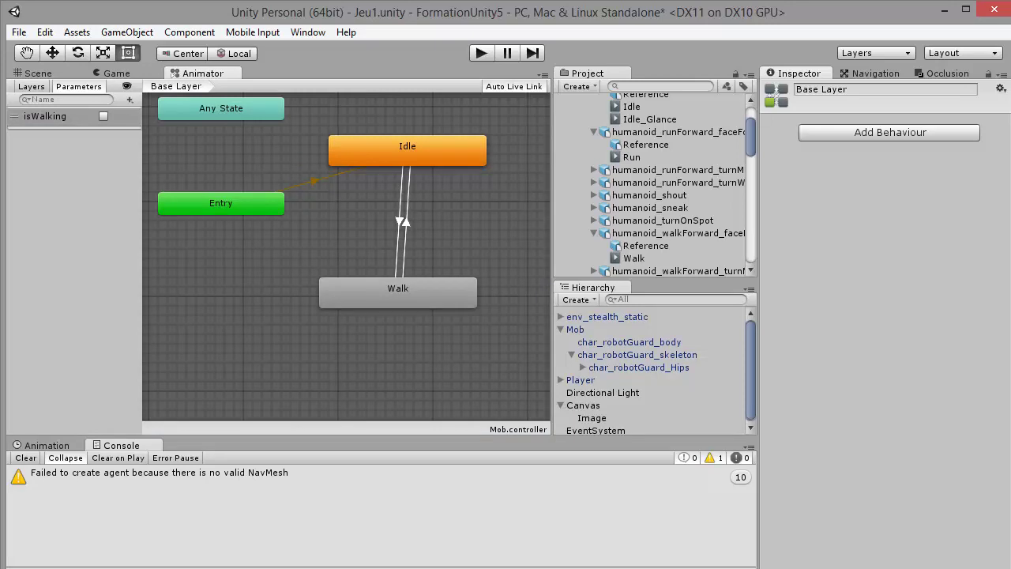
left_click(633, 258)
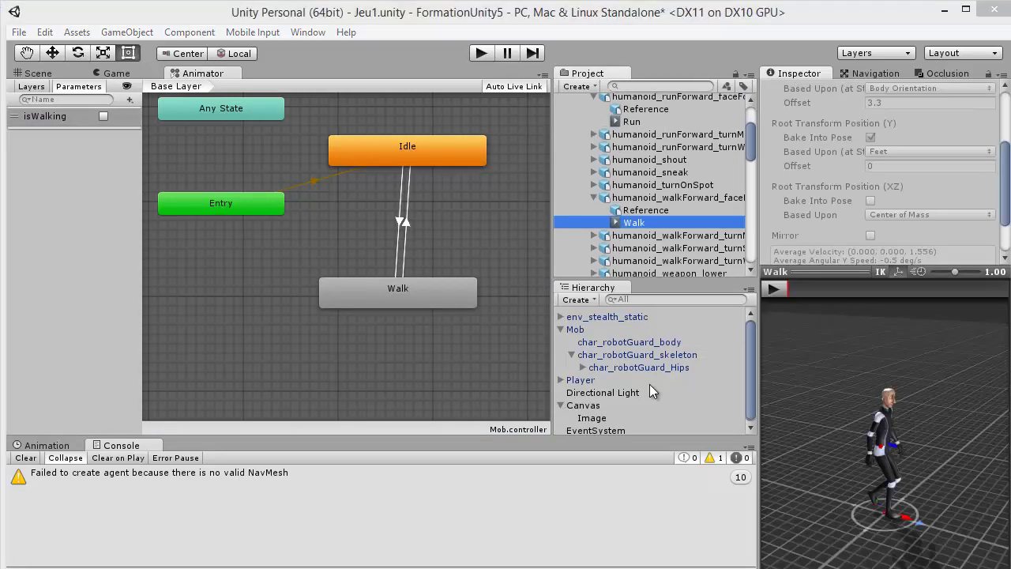
left_click(40, 73)
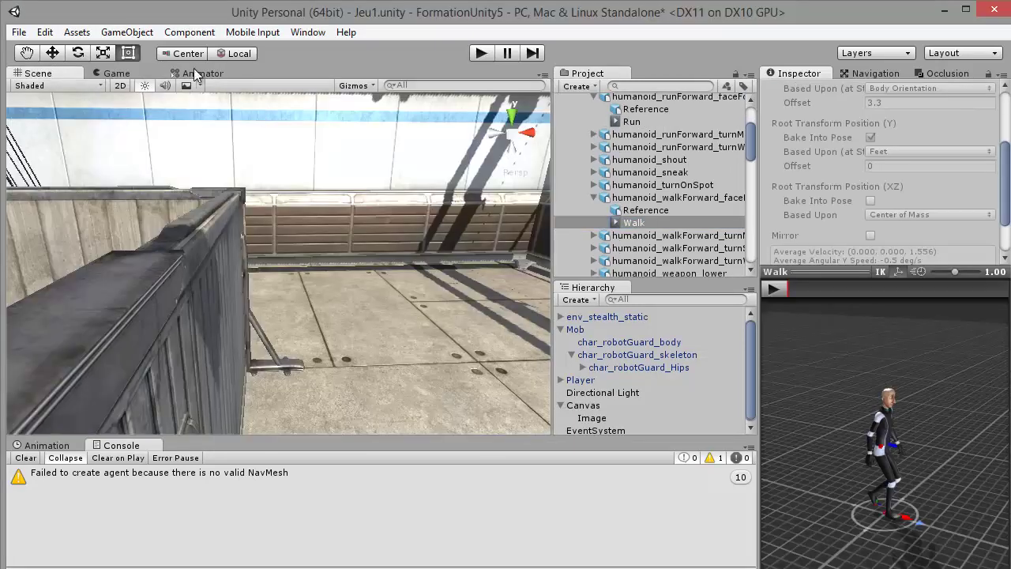
scroll(626, 184, "up", 3)
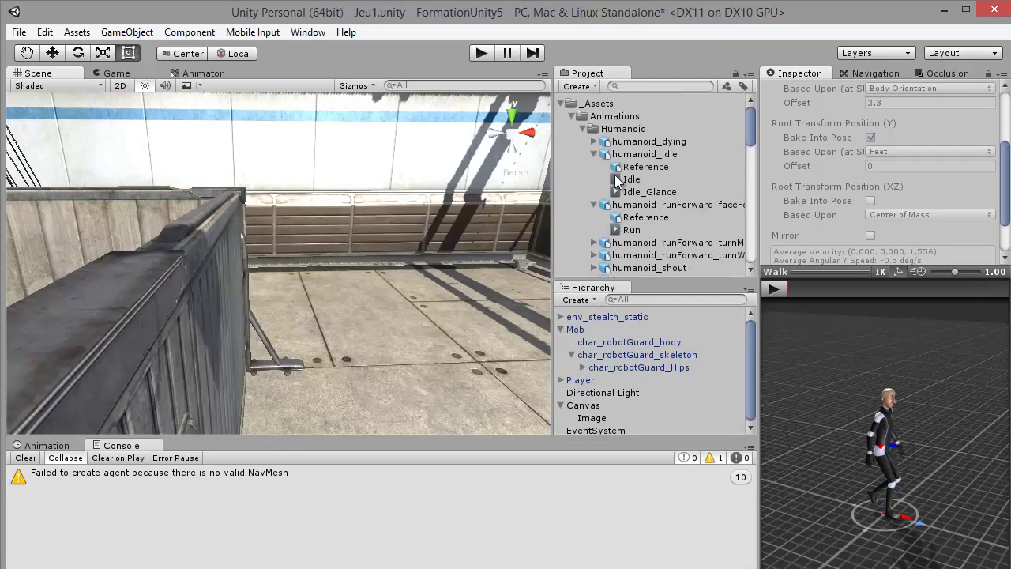
left_click(582, 127)
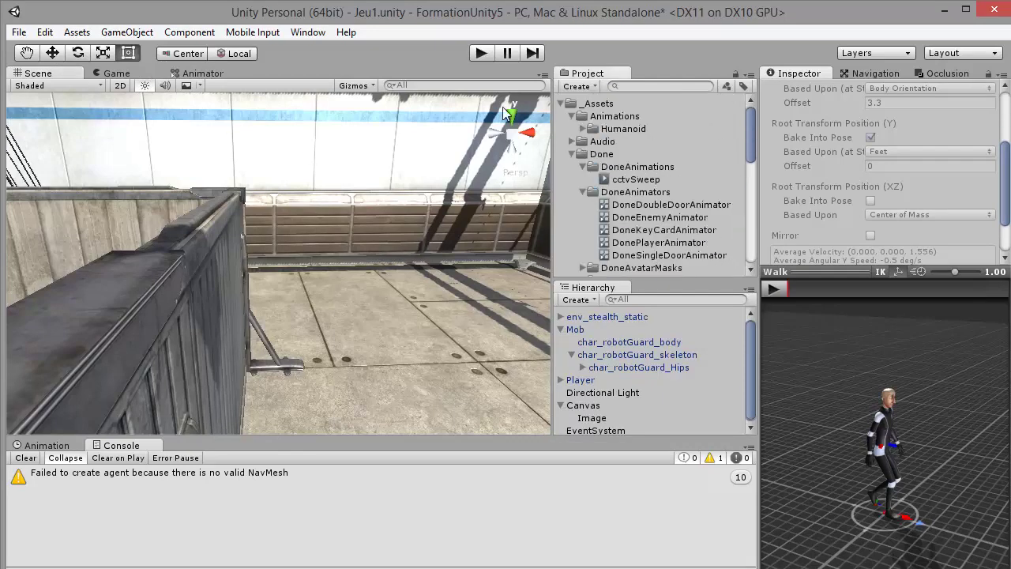
left_click(197, 73)
left_click(213, 271)
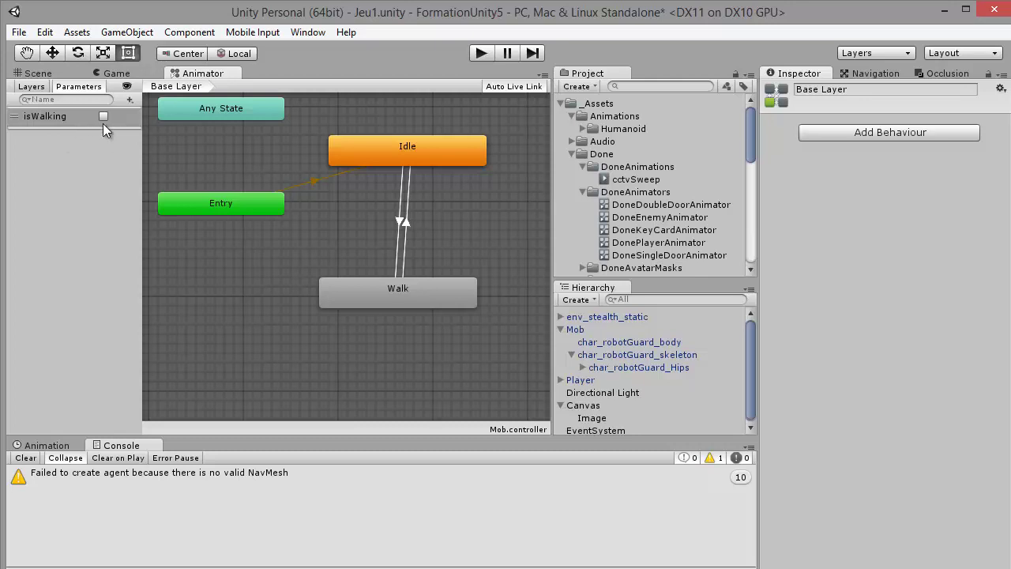
Step: Move the Walk state below Entry and add the WeaponRaise clip from the Humanoid animations as a state beside it
left_click_drag(402, 286, 282, 297)
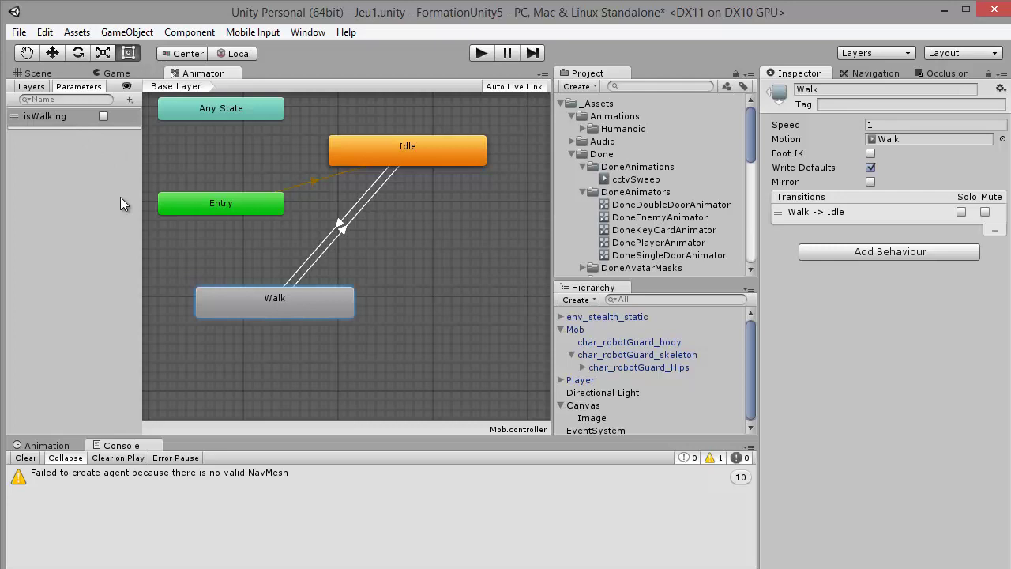
mouse_move(747, 138)
left_mouse_down()
mouse_move(751, 146)
mouse_move(755, 134)
left_mouse_up()
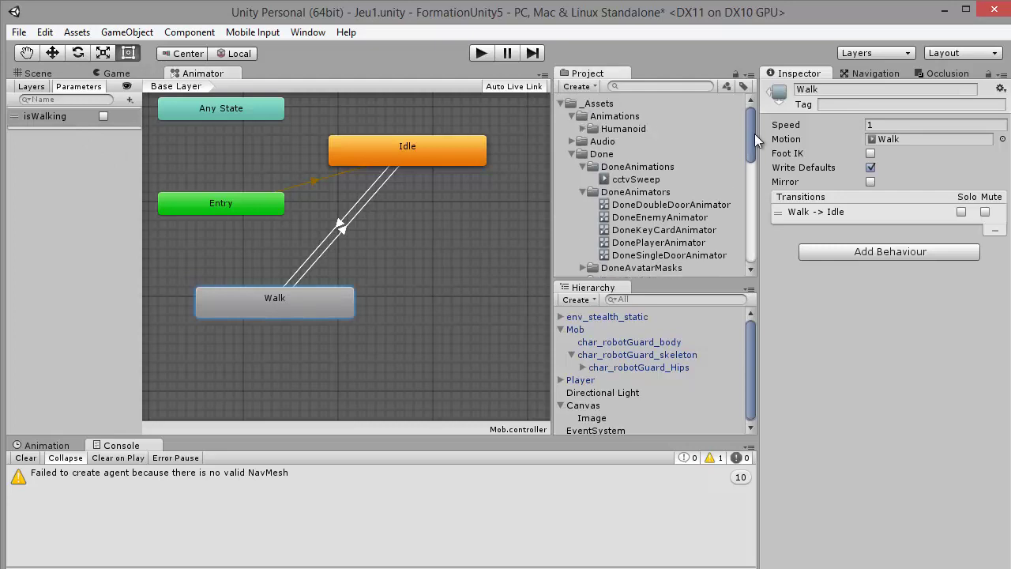
left_click(581, 129)
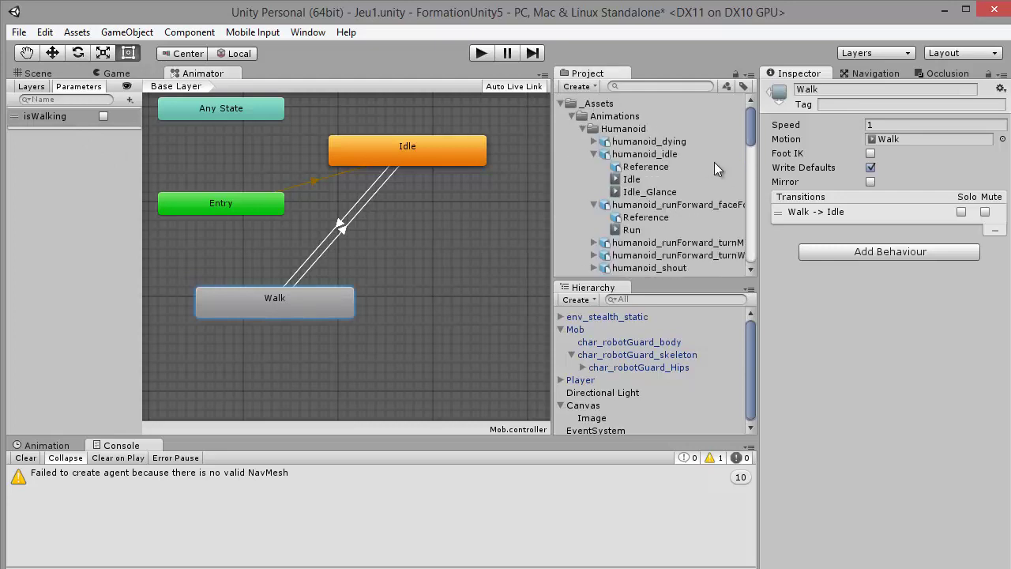
left_click_drag(752, 134, 749, 147)
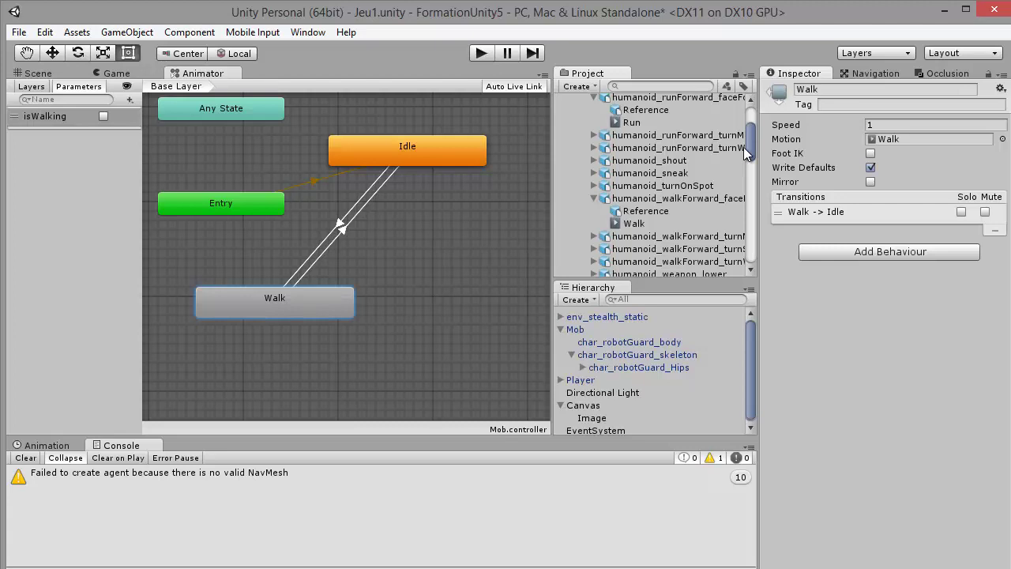
left_click_drag(332, 300, 312, 310)
scroll(753, 147, "down", 3)
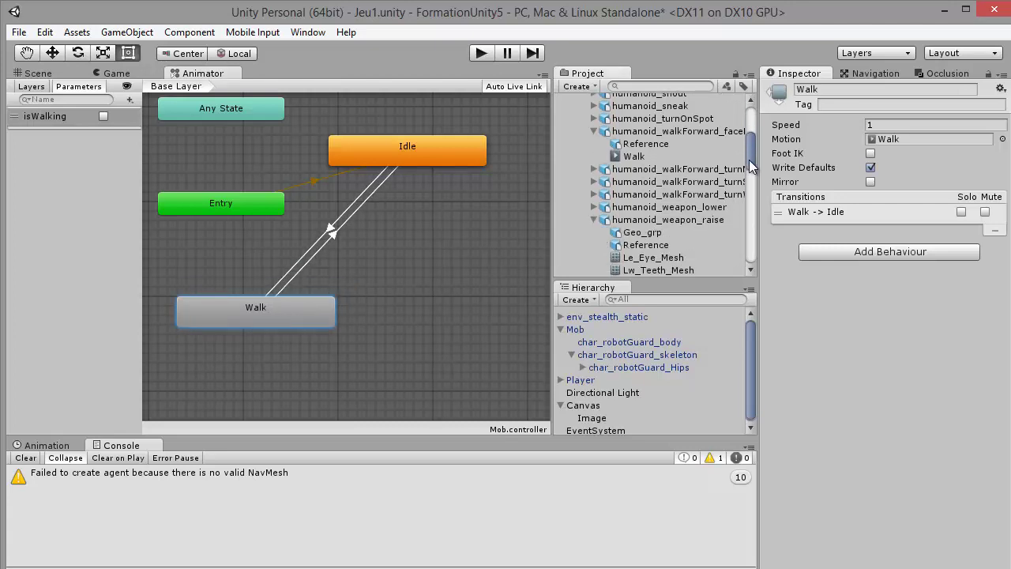
left_click_drag(749, 159, 751, 175)
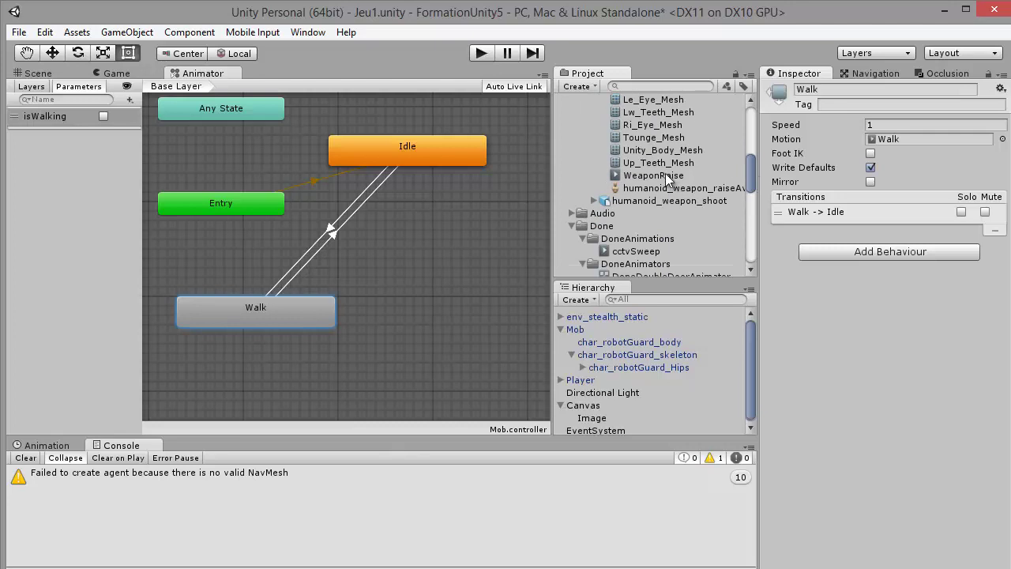
left_click_drag(666, 179, 442, 286)
Step: Create transitions in both directions between the Idle and WeaponRaise states
right_click(395, 163)
left_click(433, 171)
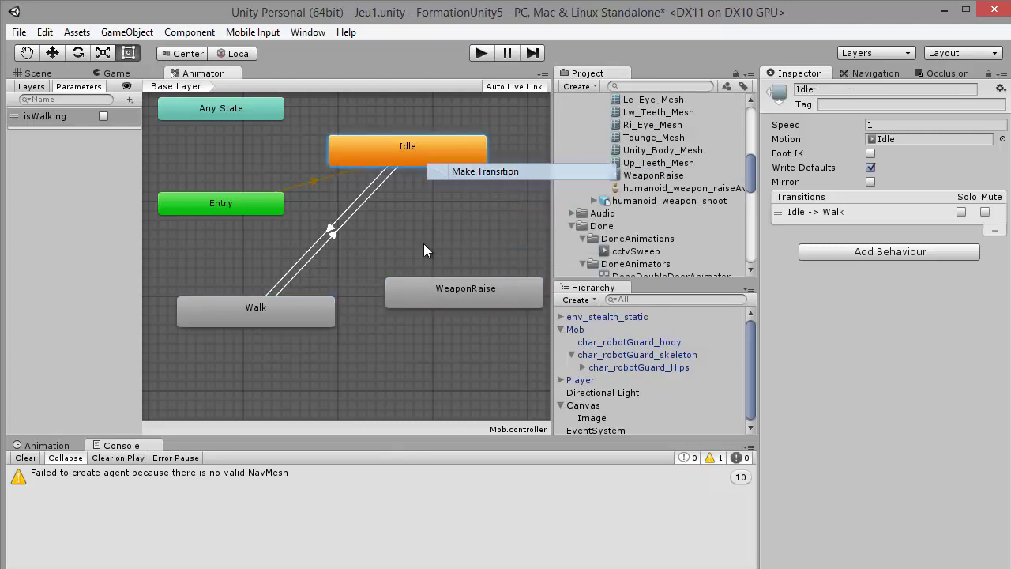
left_click(421, 288)
right_click(478, 288)
left_click(511, 294)
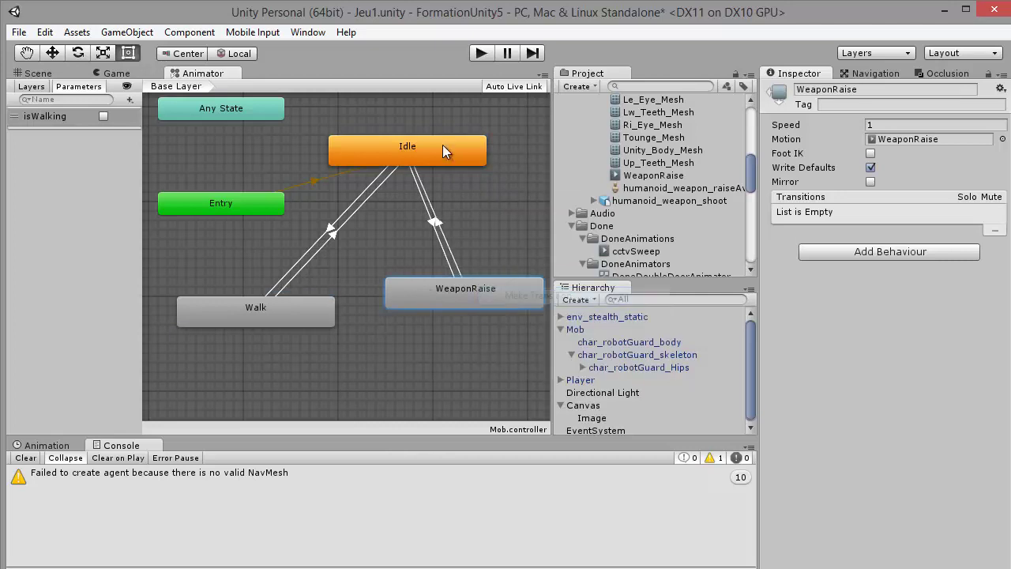
left_click(443, 146)
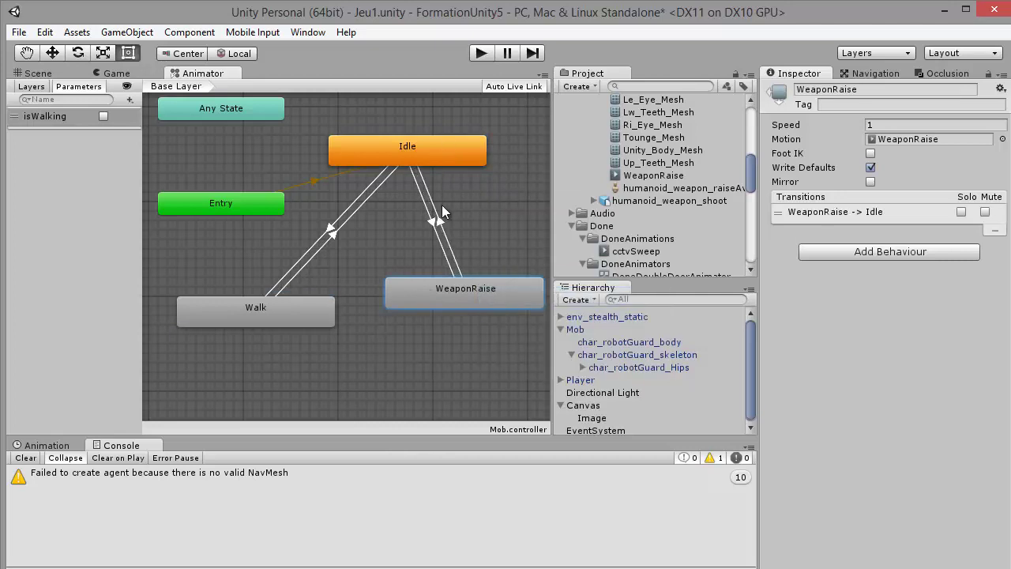
Step: Add a Bool parameter named weapon to the Mob controller
left_click(131, 100)
left_click(182, 152)
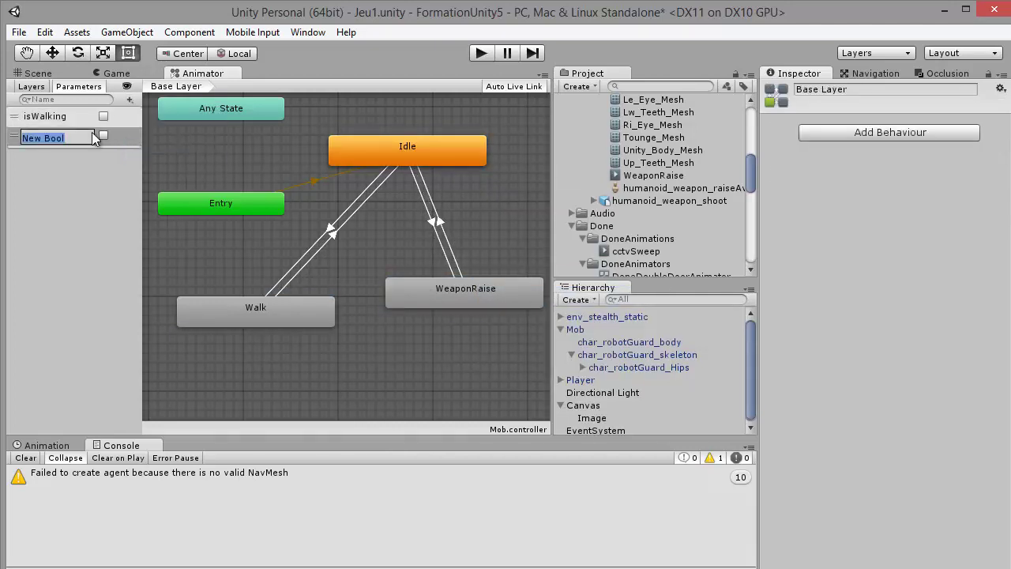
type("wea")
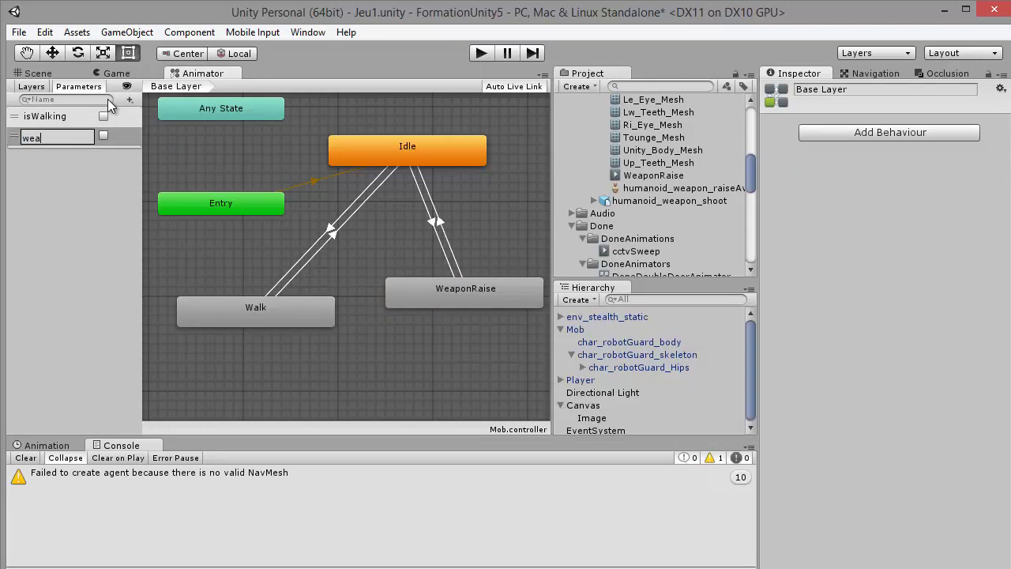
type("pon")
key("Return")
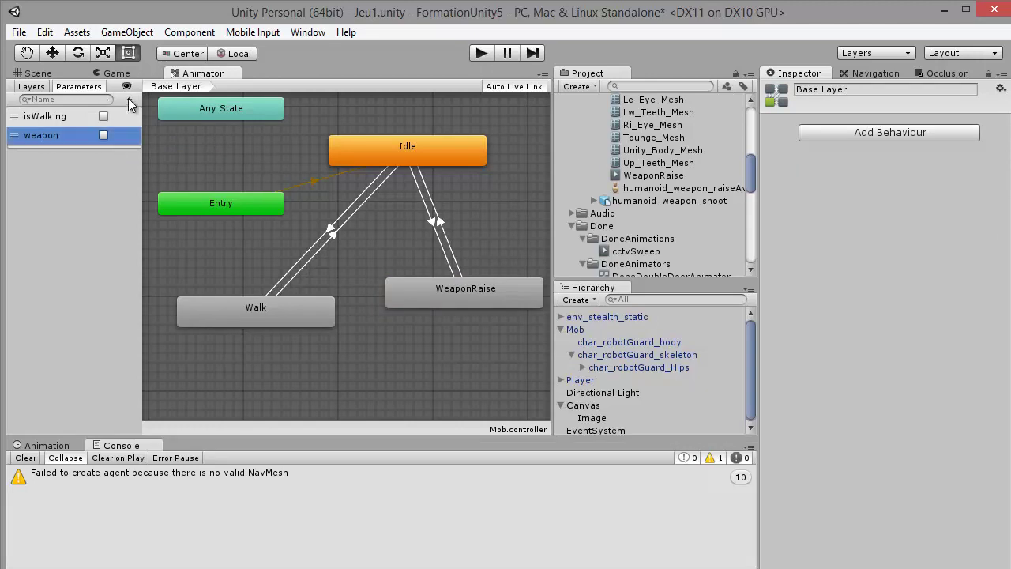
Step: Give the Idle to WeaponRaise transition a condition requiring weapon to be true
left_click(433, 223)
scroll(949, 174, "down", 2)
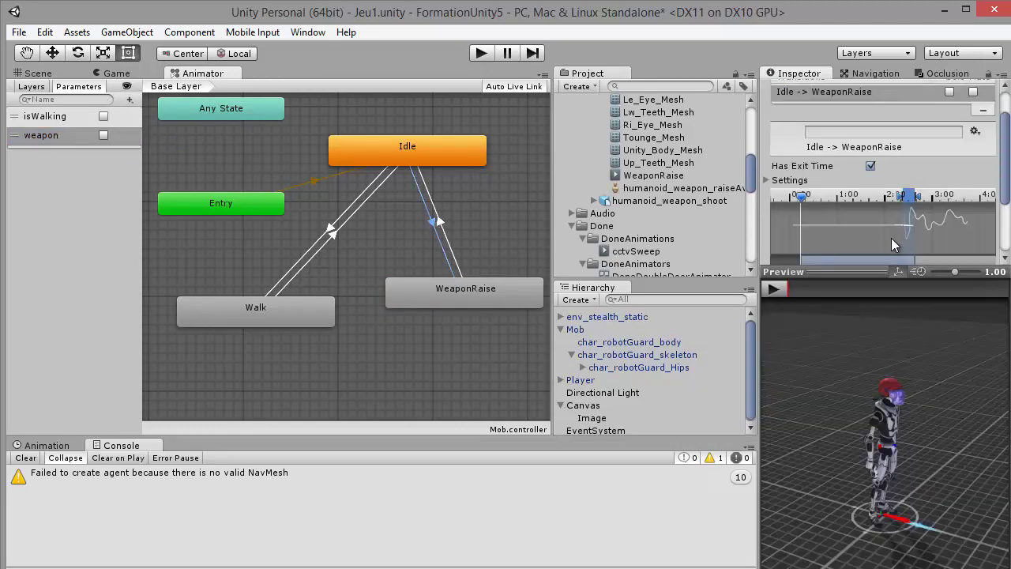
scroll(926, 233, "down", 3)
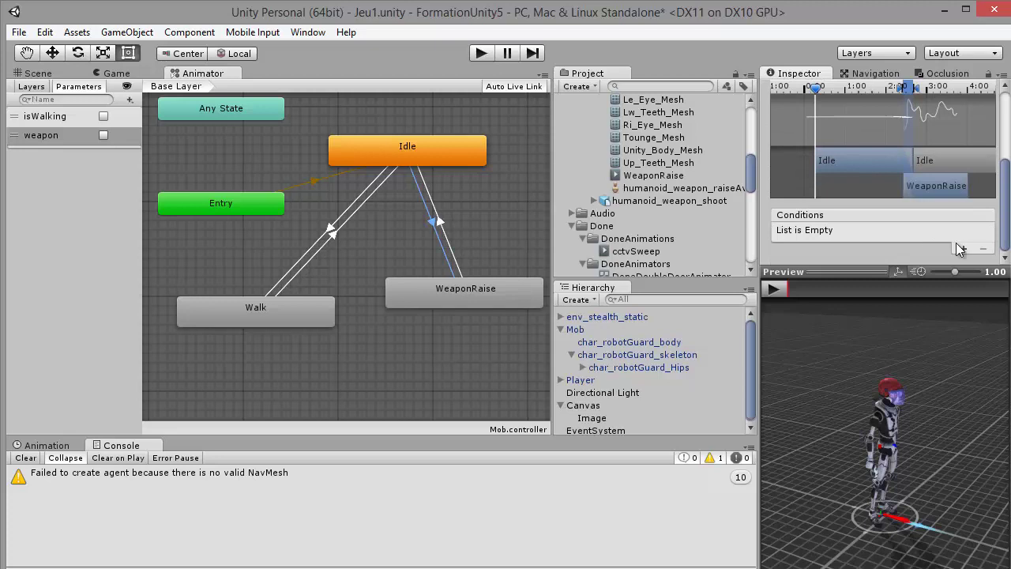
left_click(962, 248)
left_click(882, 232)
left_click(918, 266)
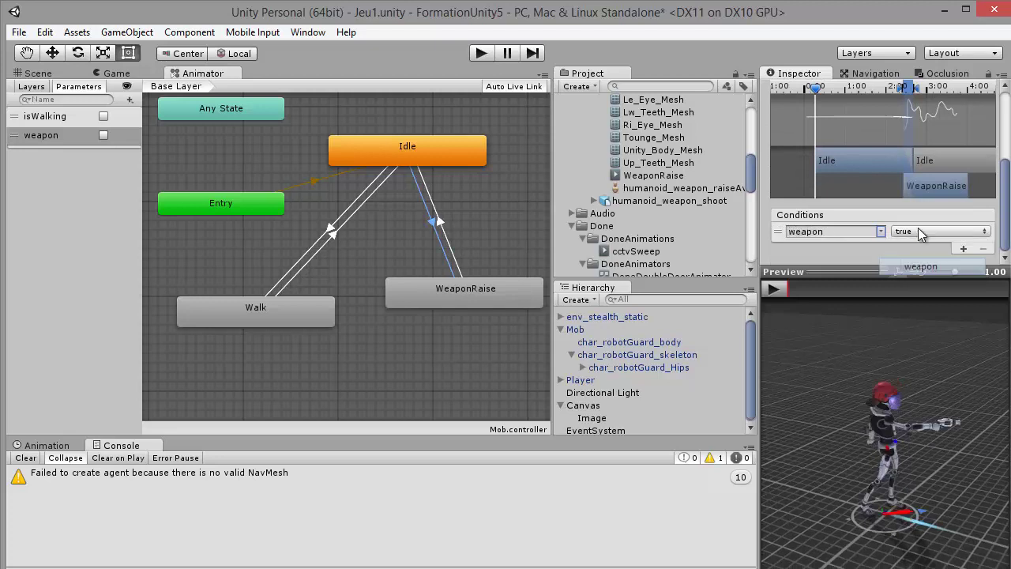
Step: Give the WeaponRaise to Idle transition a condition requiring isWalking to be false, and save the scene
left_click(444, 233)
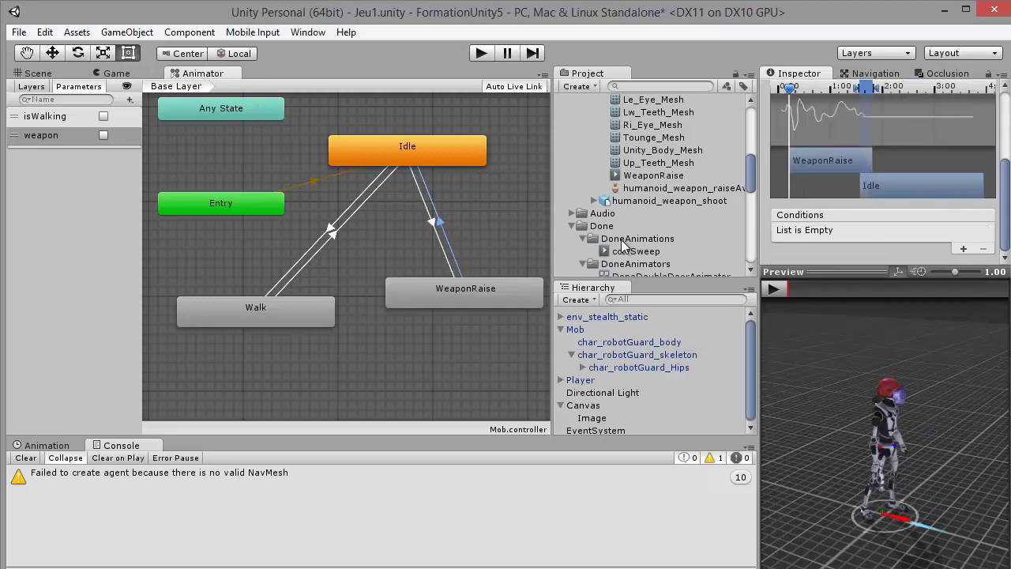
left_click(963, 249)
left_click(935, 231)
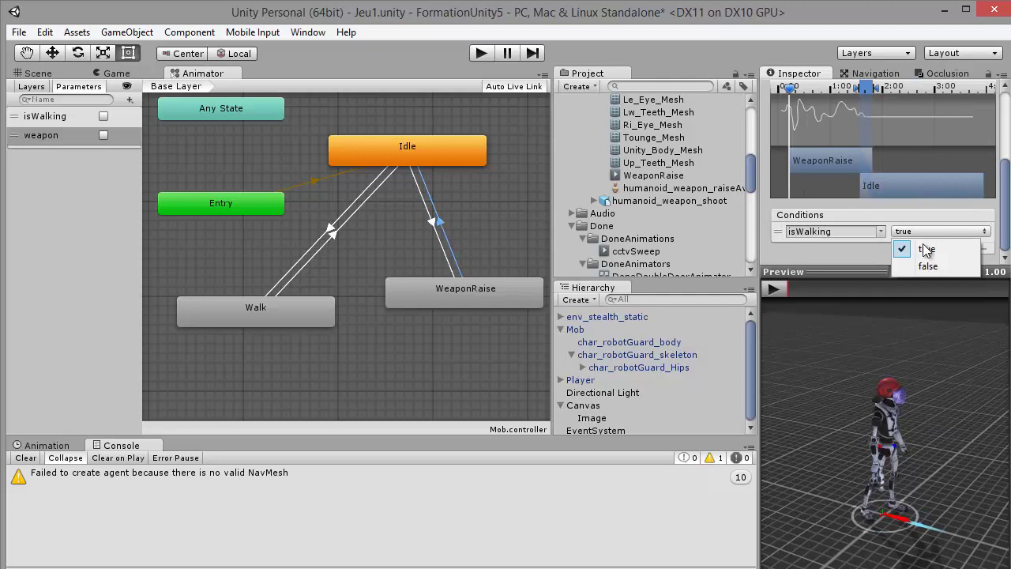
left_click(930, 267)
left_click(504, 208)
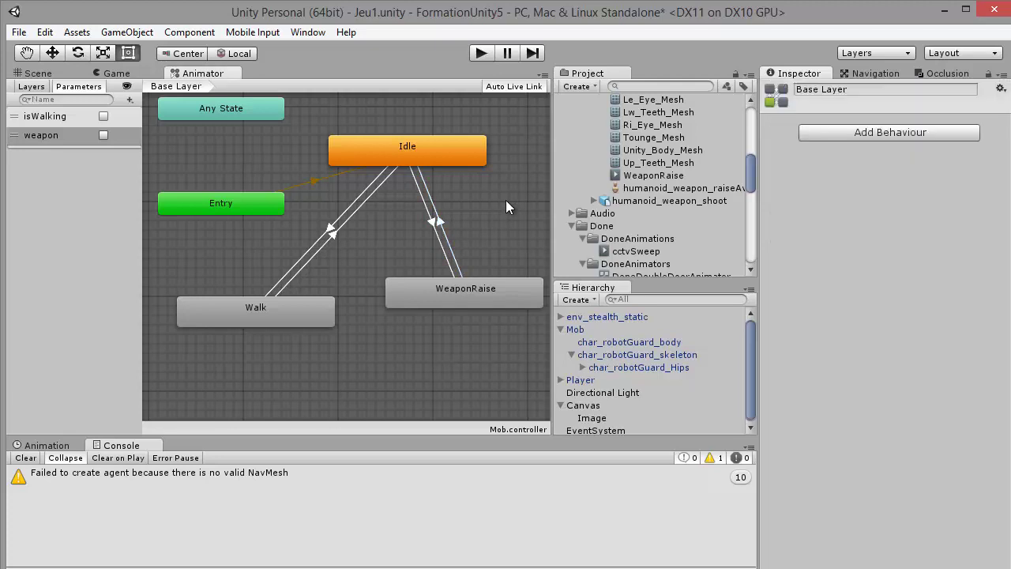
key("ctrl+s")
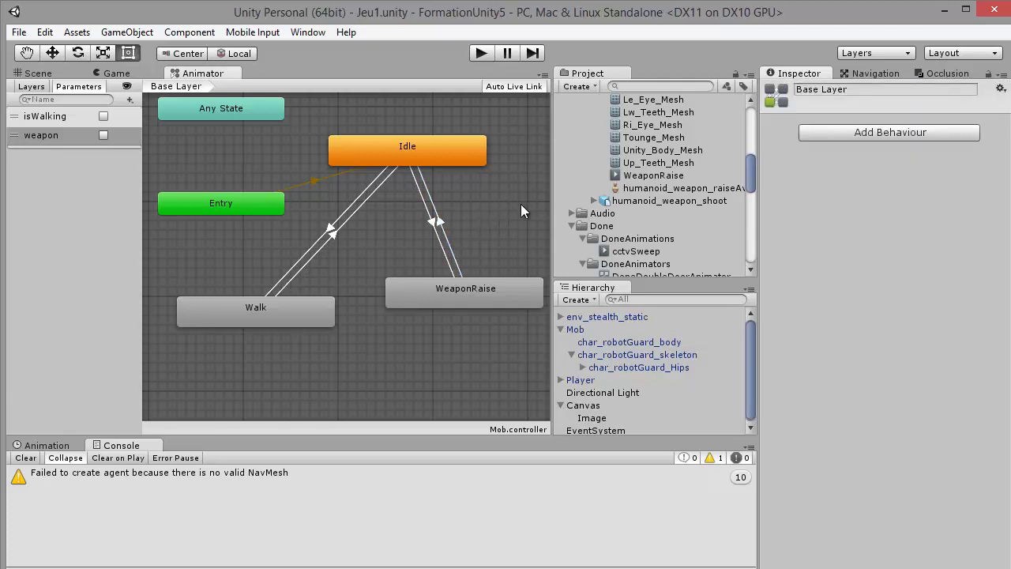
Step: Find the Dying clip inside humanoid_dying in the Humanoid animations folder and play its preview
scroll(678, 190, "up", 5)
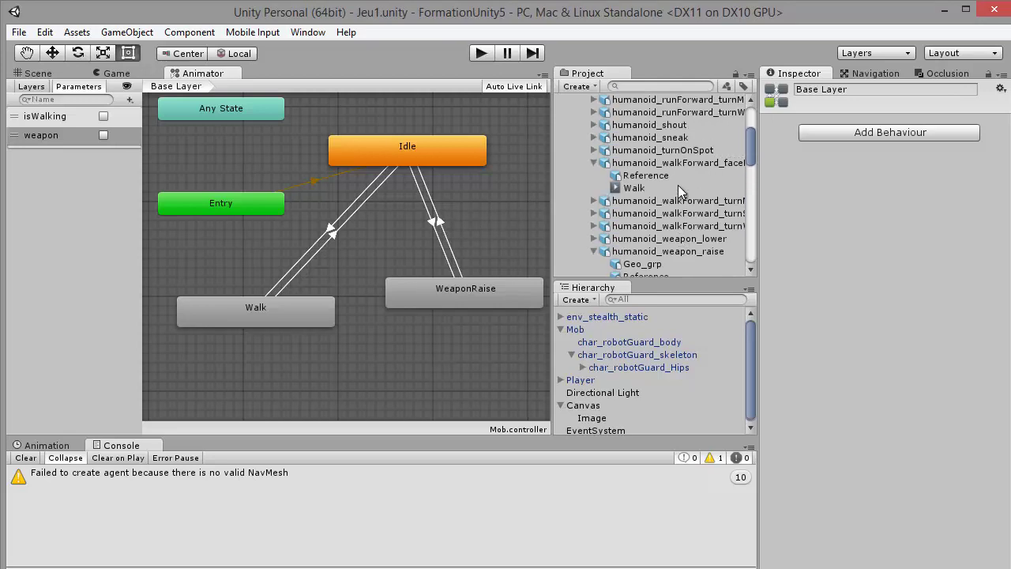
scroll(648, 257, "down", 3)
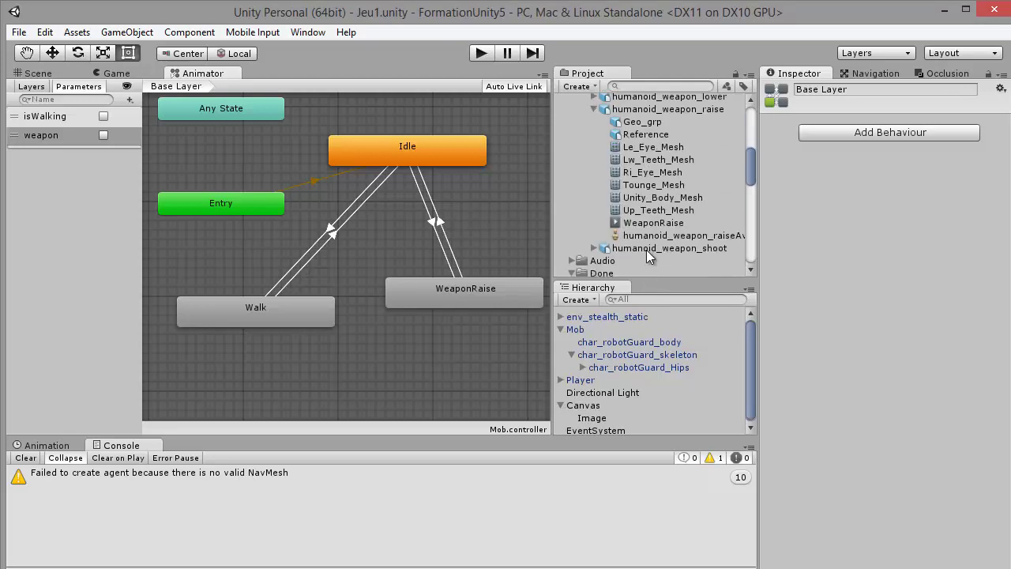
scroll(646, 249, "down", 2)
scroll(646, 245, "up", 6)
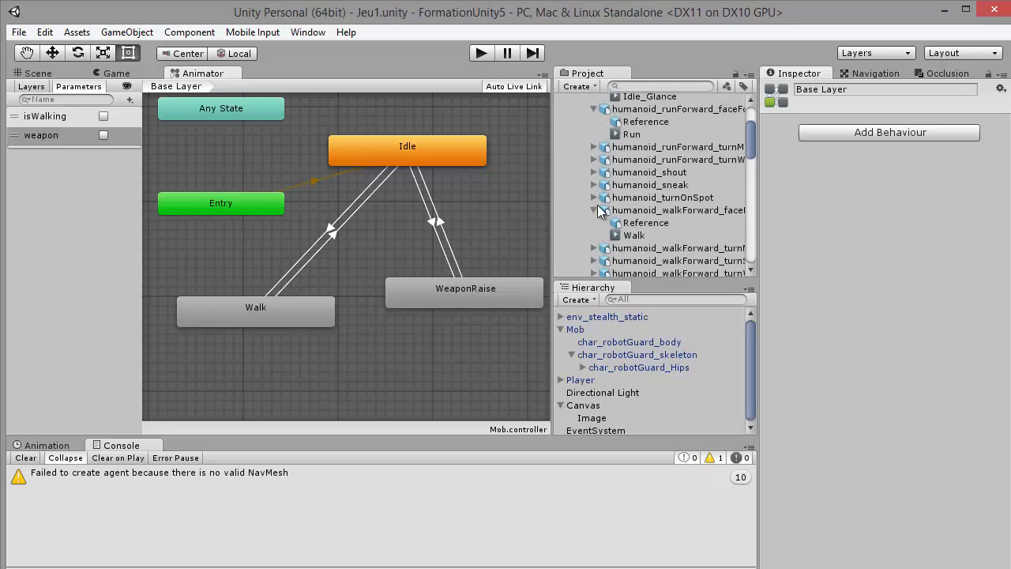
scroll(589, 197, "up", 3)
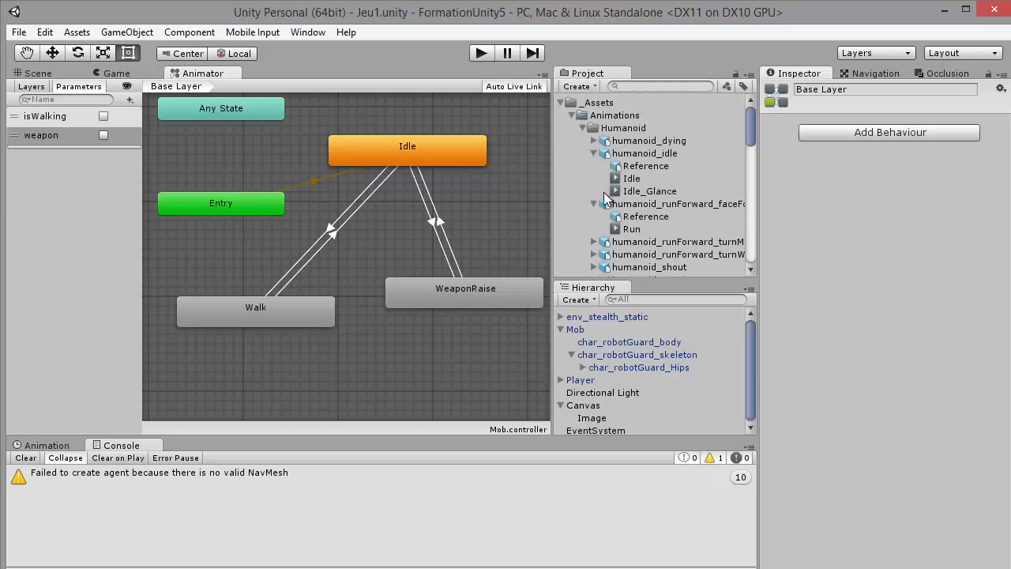
left_click(593, 141)
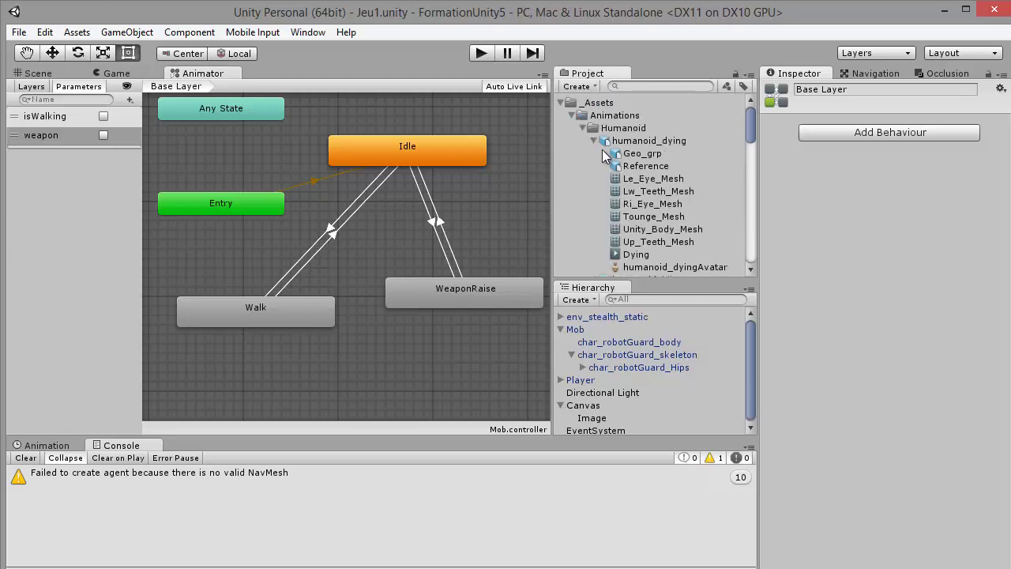
left_click(636, 255)
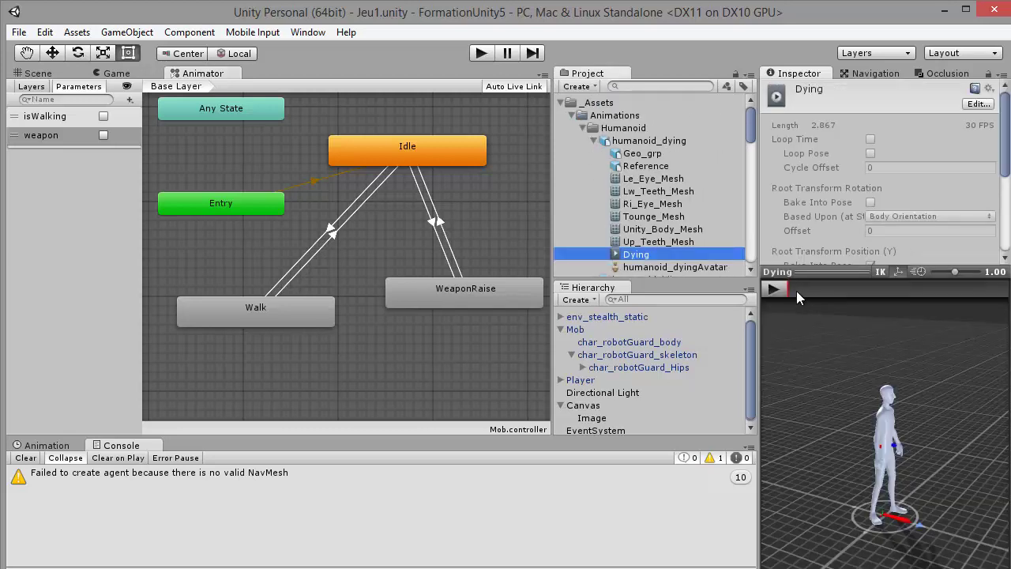
left_click(775, 289)
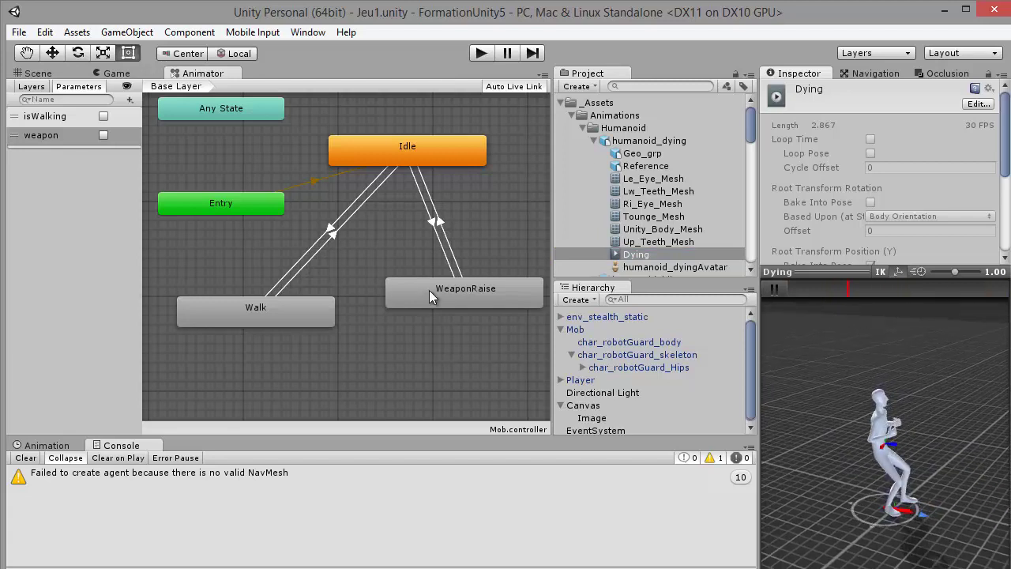
Step: Add the Dying clip as a state below Walk and WeaponRaise, with a transition leading to it from Idle
left_click_drag(612, 255, 367, 376)
left_click(398, 160)
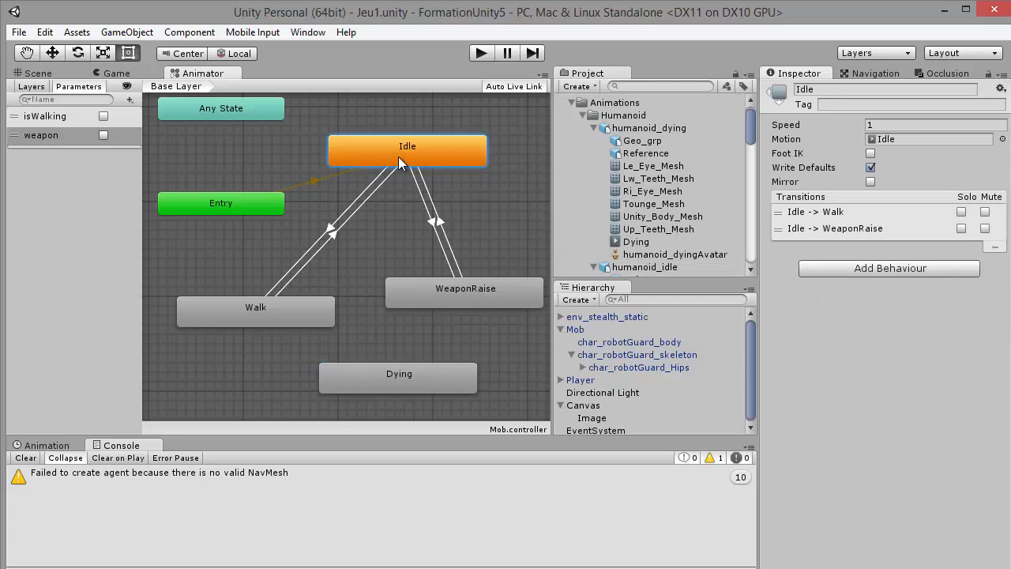
right_click(399, 161)
left_click(463, 170)
left_click(351, 375)
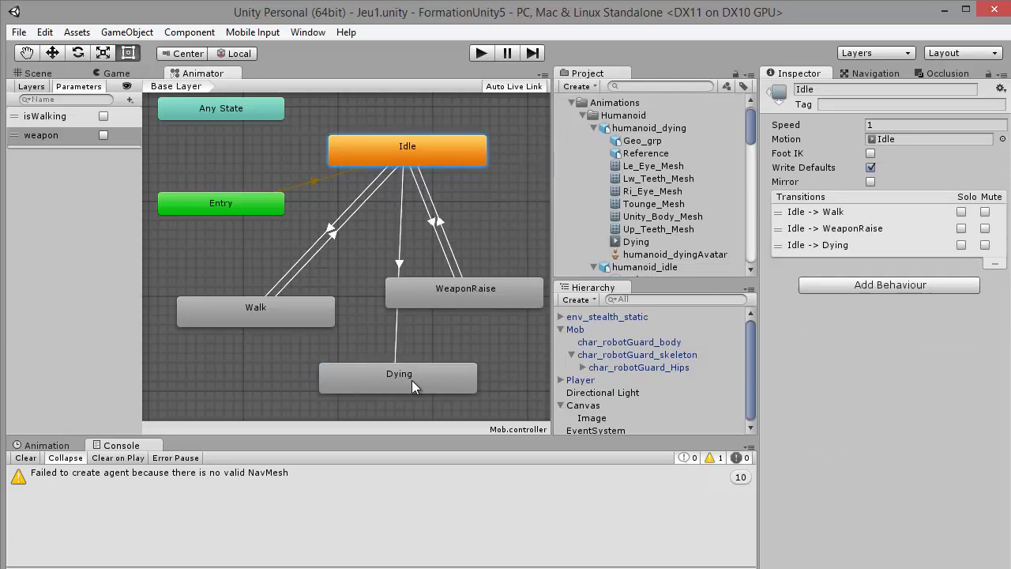
left_click_drag(412, 380, 364, 389)
Step: Add a Bool parameter named isDead to the controller
left_click(130, 100)
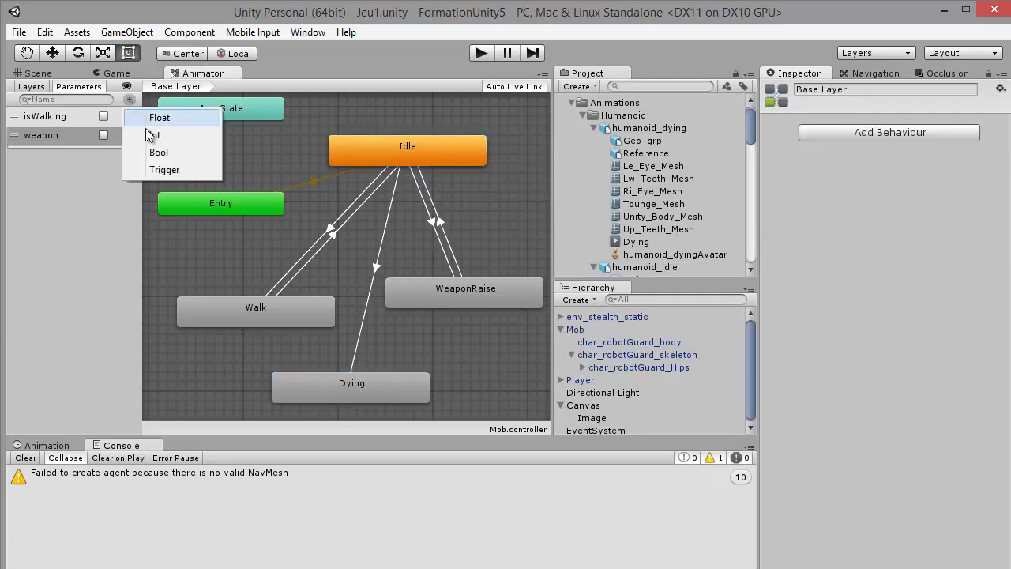
left_click(158, 153)
type("isDead")
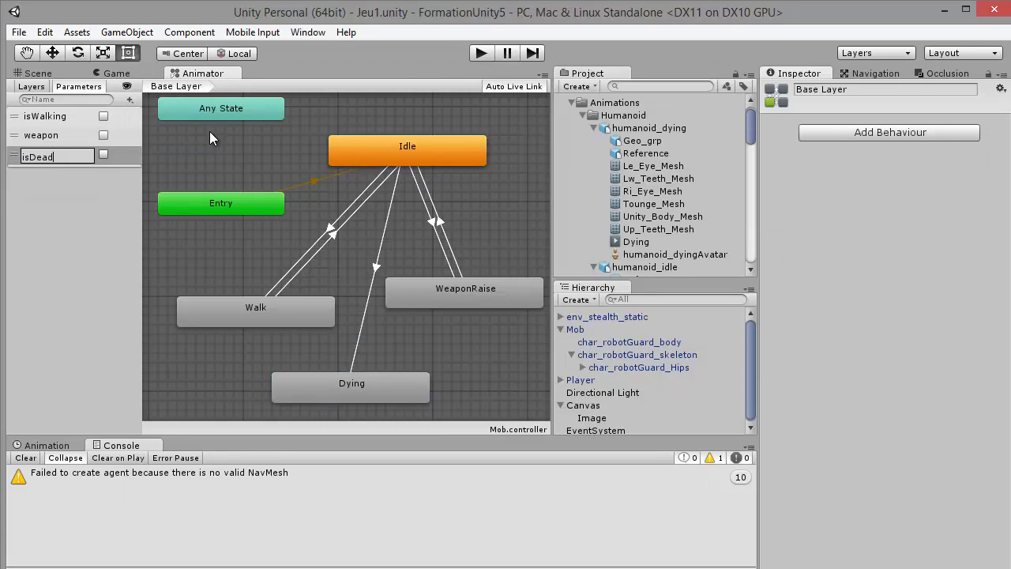
key("Return")
Step: Give the Idle to Dying transition a condition requiring isDead to be true
left_click(379, 265)
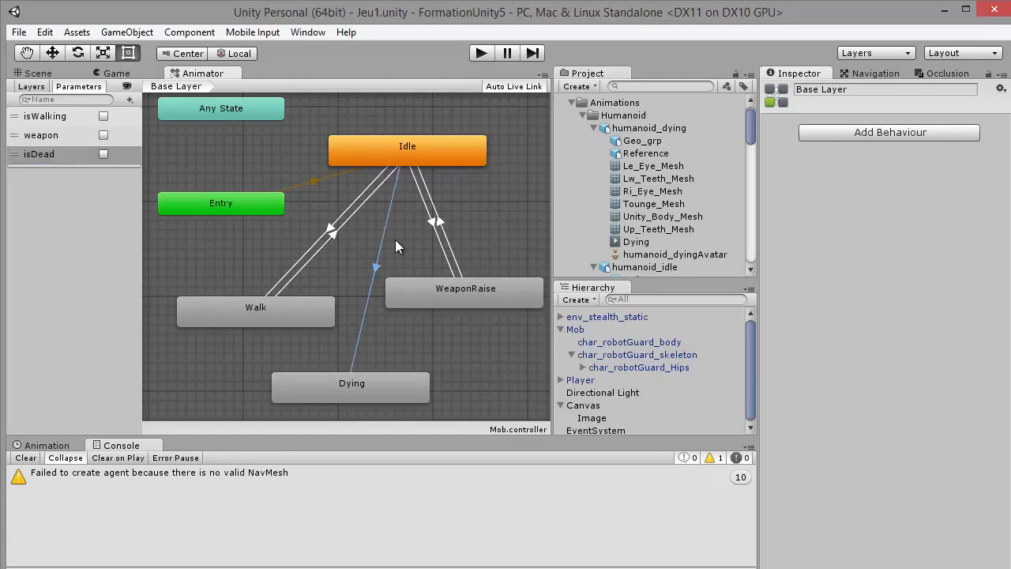
scroll(973, 172, "down", 2)
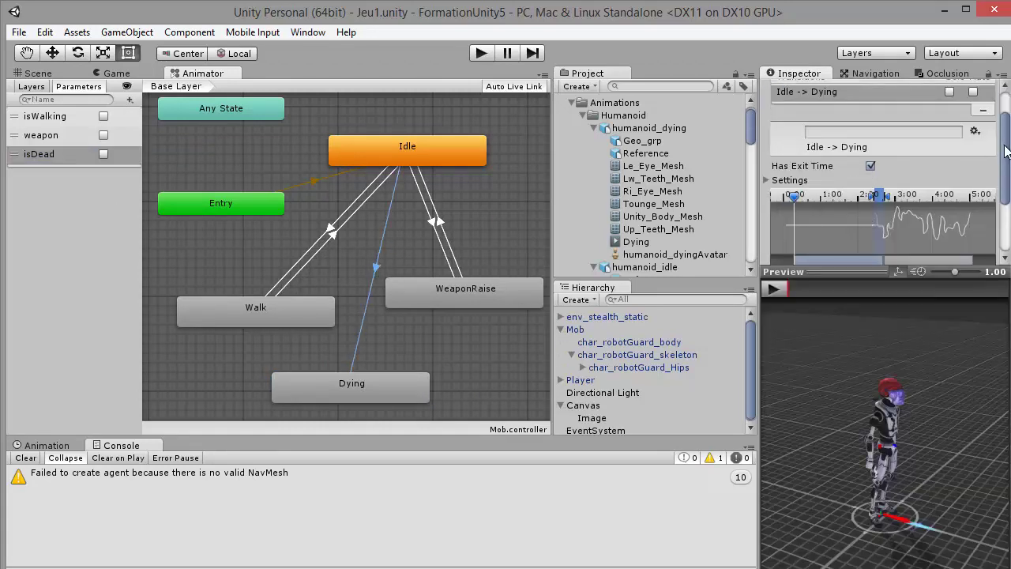
scroll(909, 221, "down", 3)
left_click(962, 250)
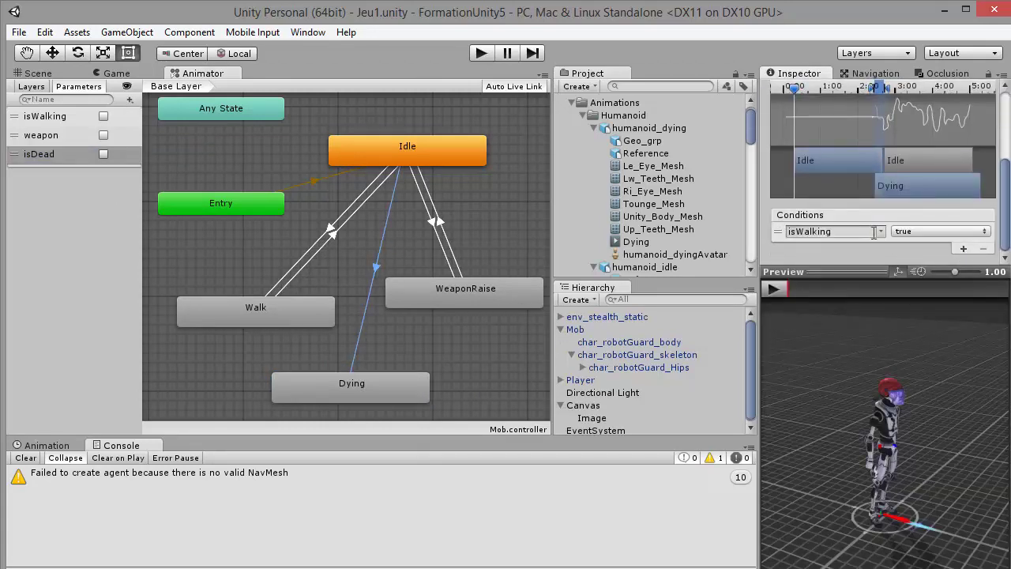
left_click(879, 232)
left_click(916, 284)
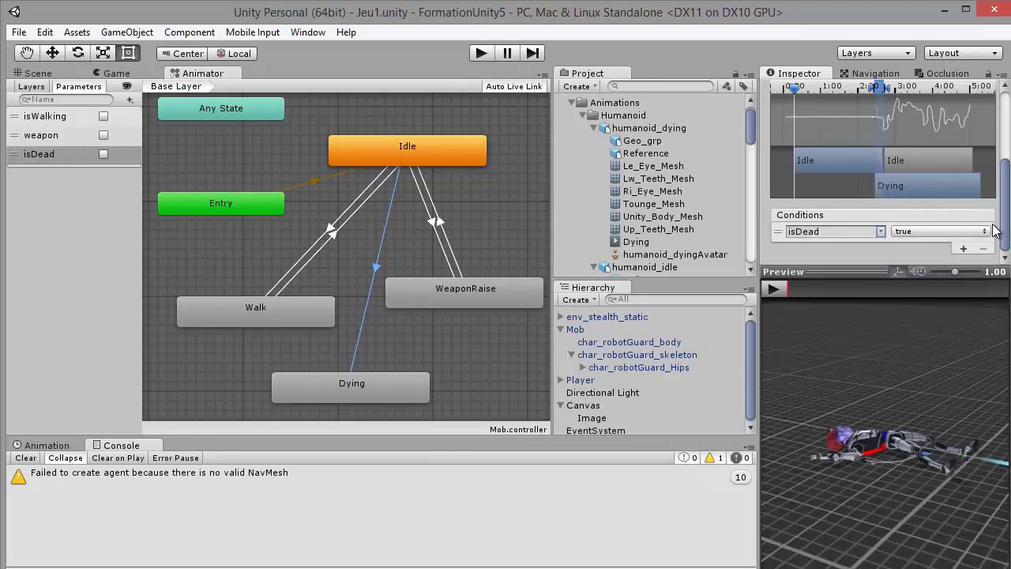
Step: Expand the Idle to Dying transition's settings, turn off Has Exit Time and review the transition timeline
scroll(1006, 201, "up", 5)
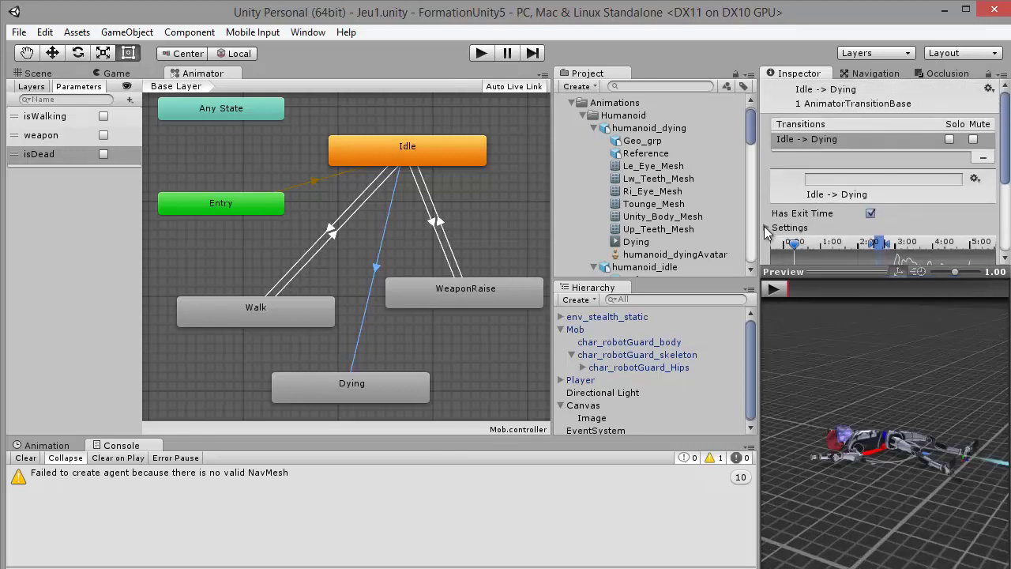
left_click(765, 227)
scroll(881, 201, "down", 2)
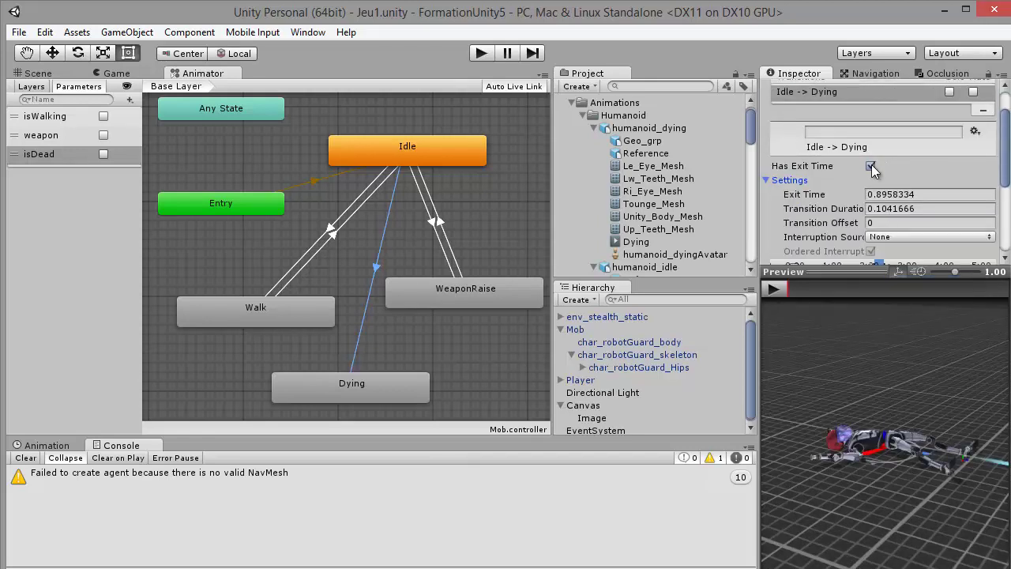
scroll(876, 175, "up", 2)
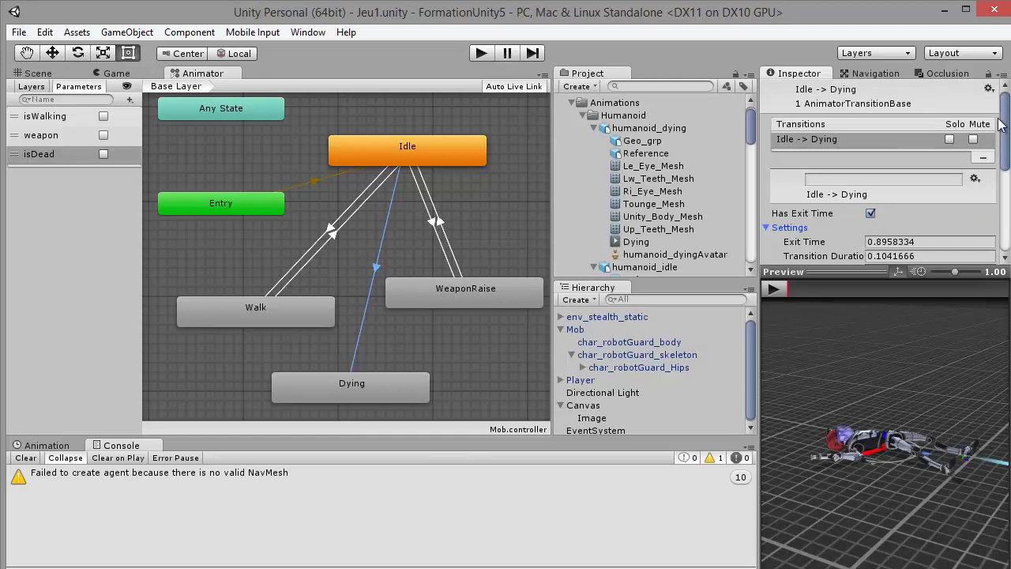
scroll(1007, 132, "down", 4)
scroll(1007, 128, "up", 4)
scroll(1007, 132, "down", 4)
scroll(1007, 132, "up", 4)
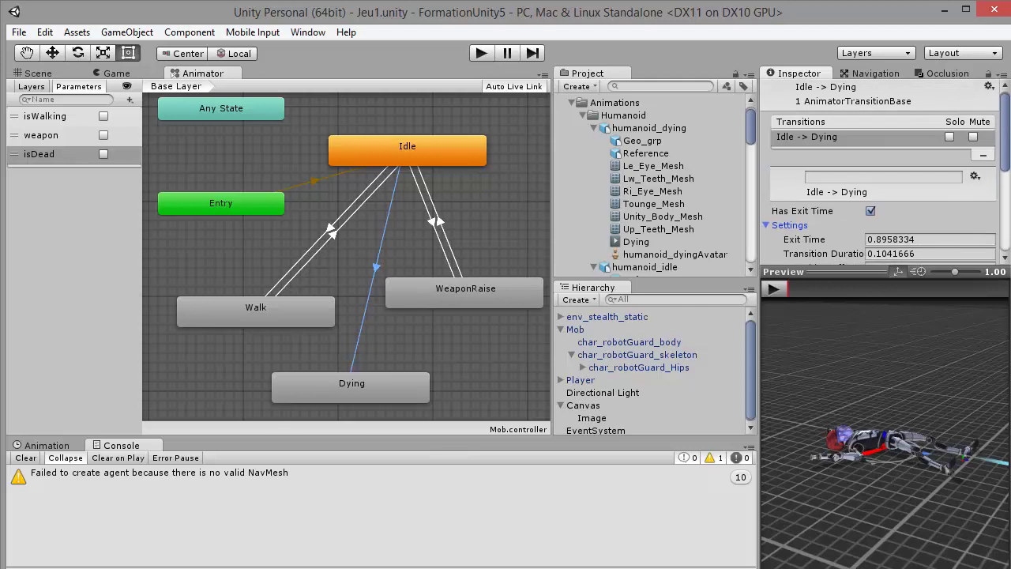
left_click_drag(1007, 132, 1006, 131)
scroll(884, 173, "down", 2)
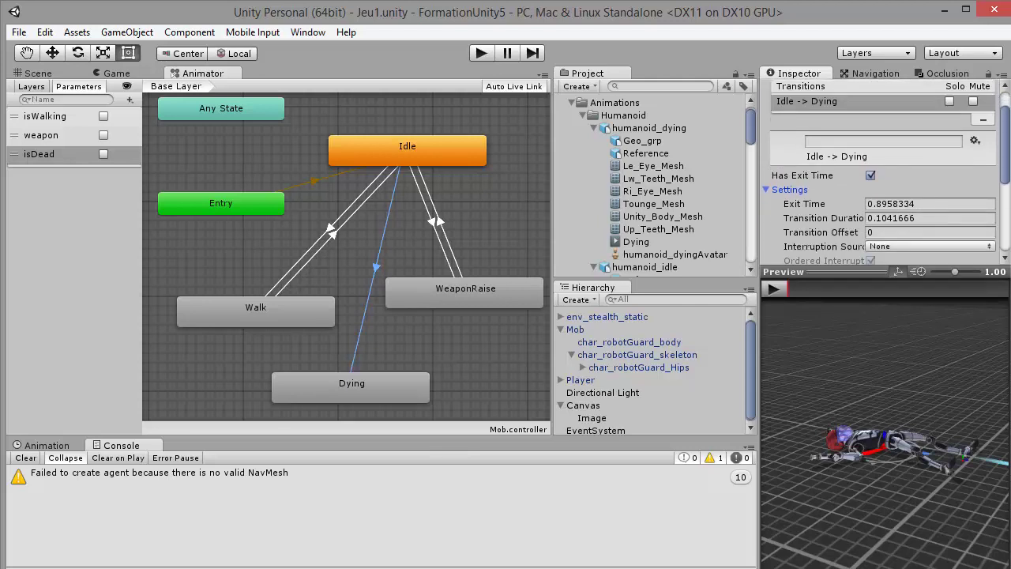
scroll(885, 173, "down", 1)
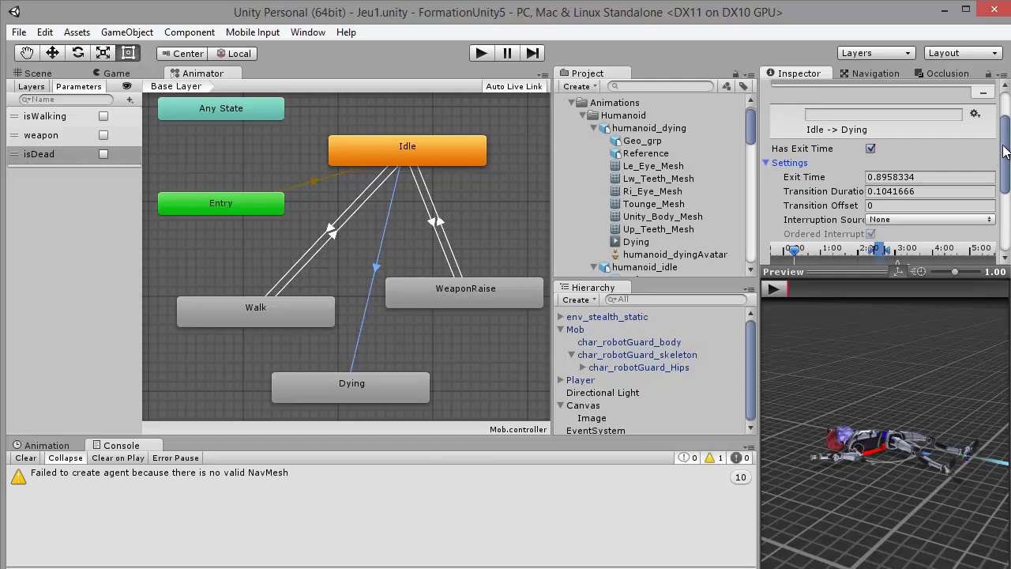
left_click_drag(1005, 145, 1005, 147)
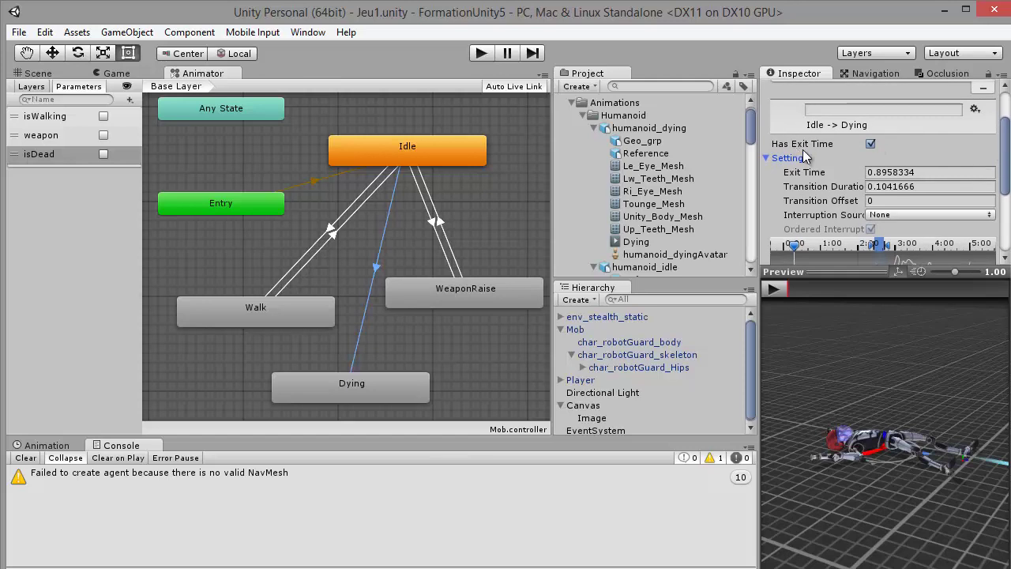
left_click(871, 144)
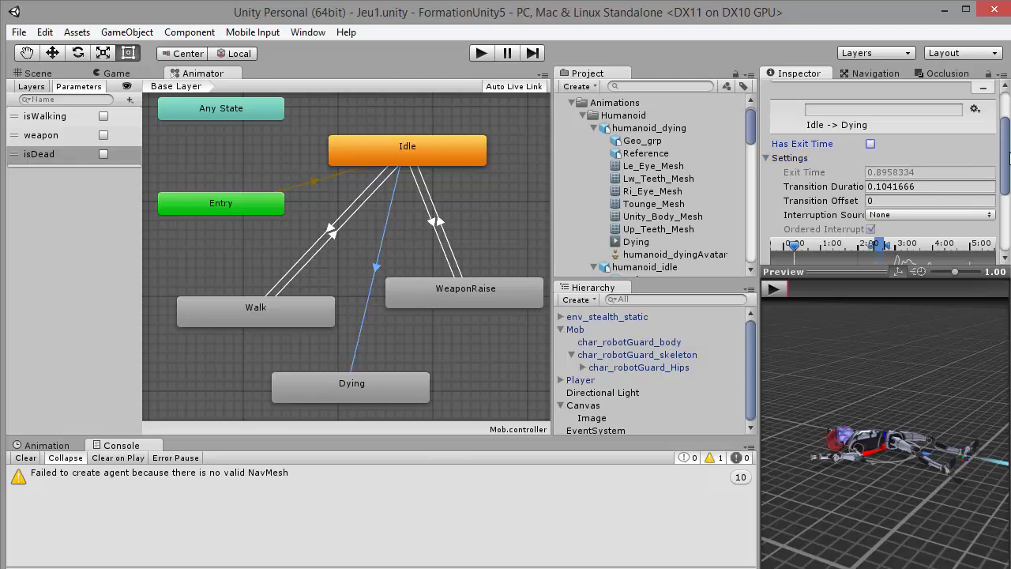
scroll(863, 204, "down", 3)
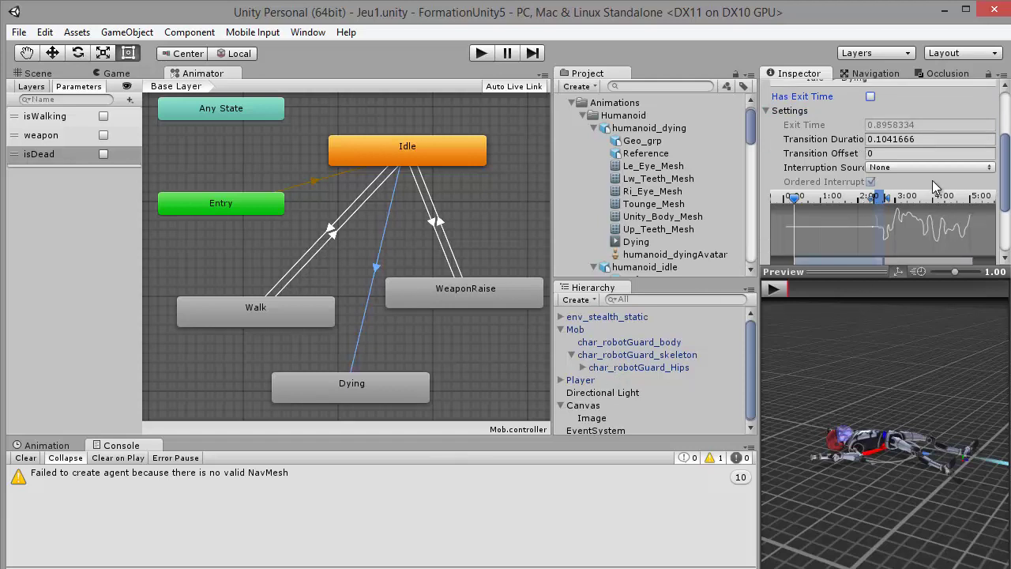
scroll(894, 198, "down", 3)
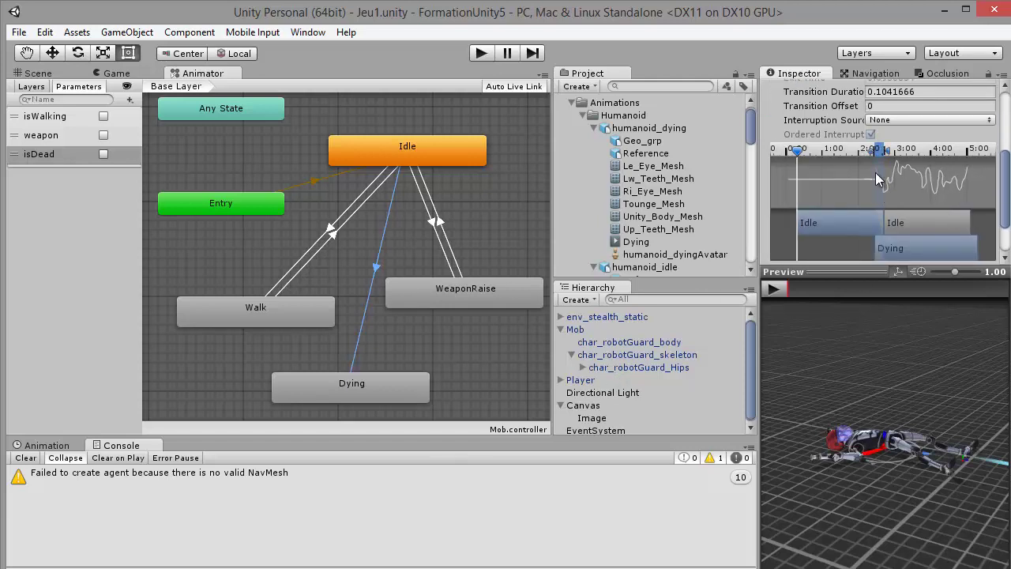
Step: Scrub the Idle to Dying transition preview through to its end and start Play mode
left_click_drag(798, 150, 995, 183)
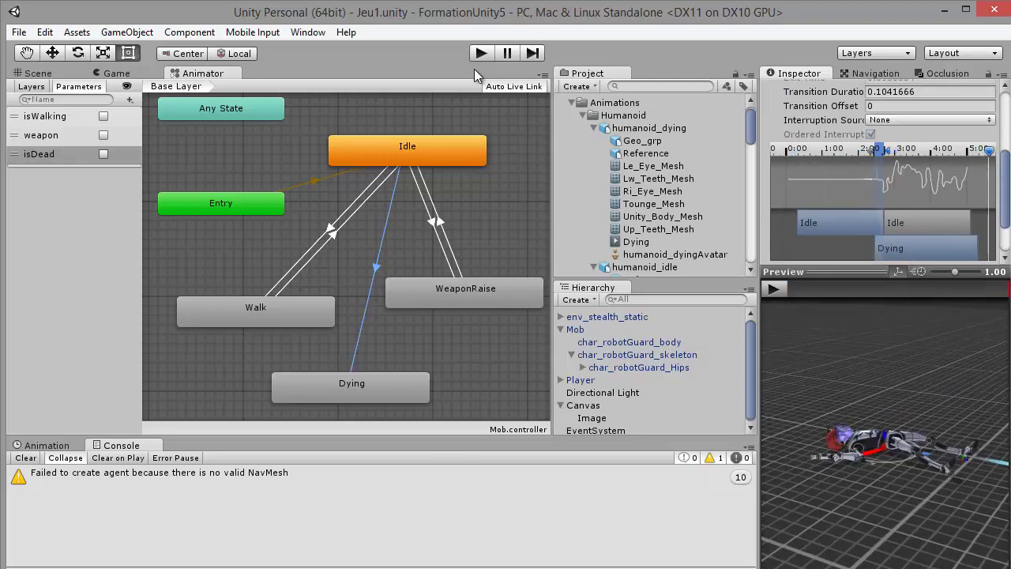
left_click(45, 73)
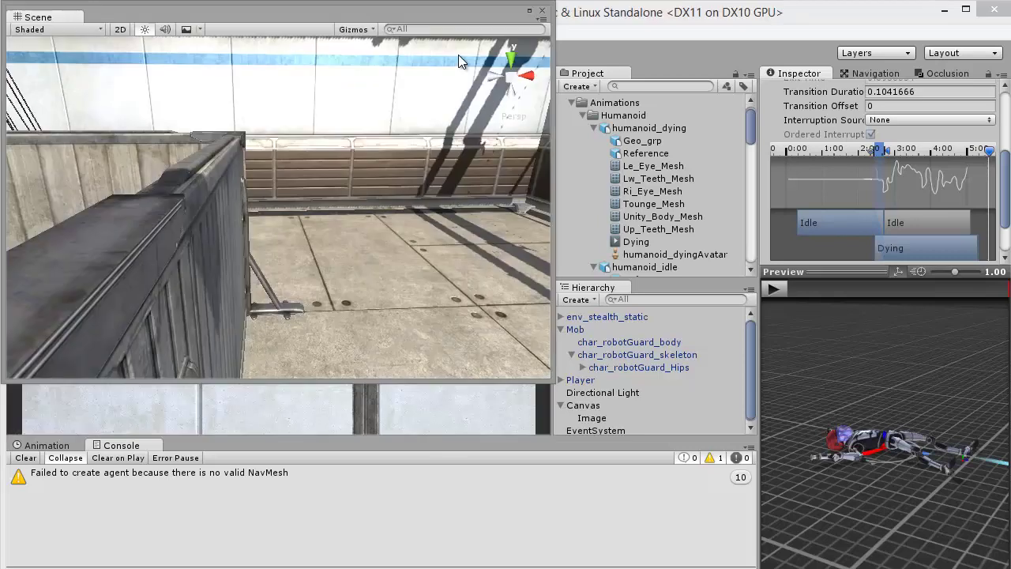
left_click_drag(437, 13, 575, 110)
left_click_drag(216, 115, 49, 74)
left_click(479, 54)
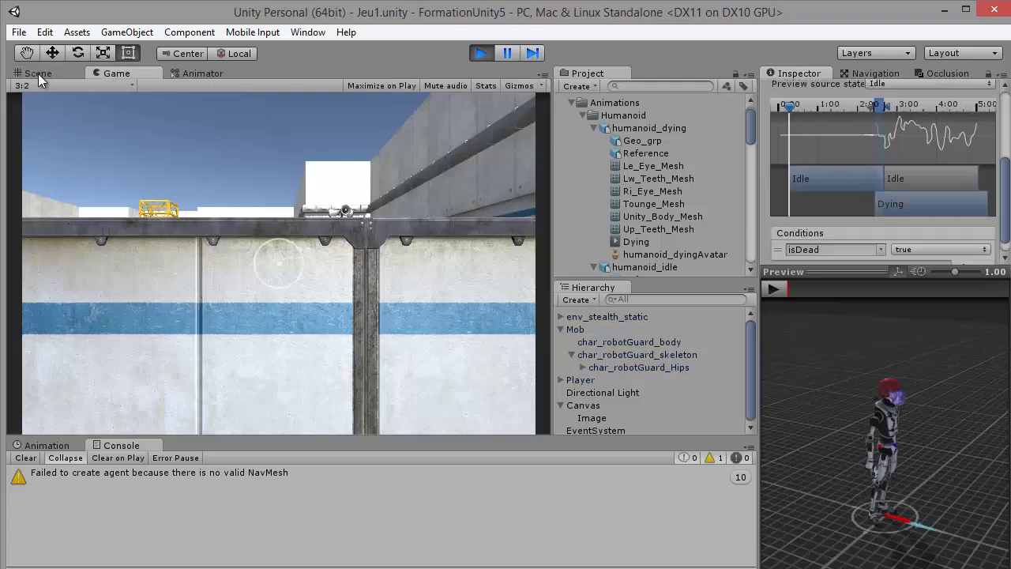
Step: Frame the robot guard in the Scene view and dock the Animator window below it beside the Console
left_click(38, 73)
right_click_drag(293, 169, 299, 182)
scroll(128, 256, "down", 8)
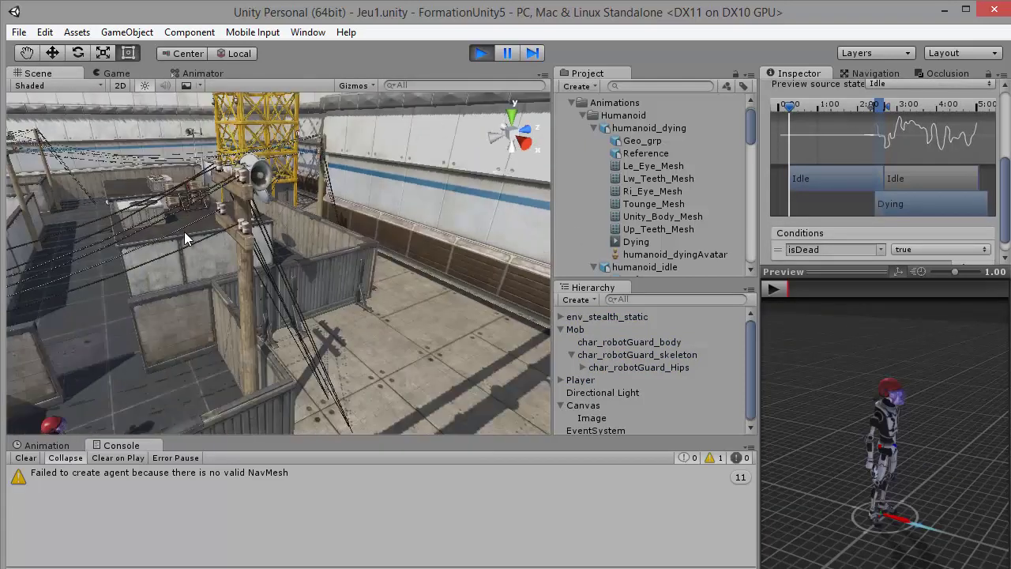
mouse_move(239, 248)
middle_mouse_down()
mouse_move(447, 334)
mouse_move(732, 346)
middle_mouse_up()
right_click_drag(261, 292, 777, 324)
mouse_move(388, 301)
right_mouse_down()
mouse_move(403, 308)
mouse_move(372, 404)
mouse_move(550, 372)
right_mouse_up()
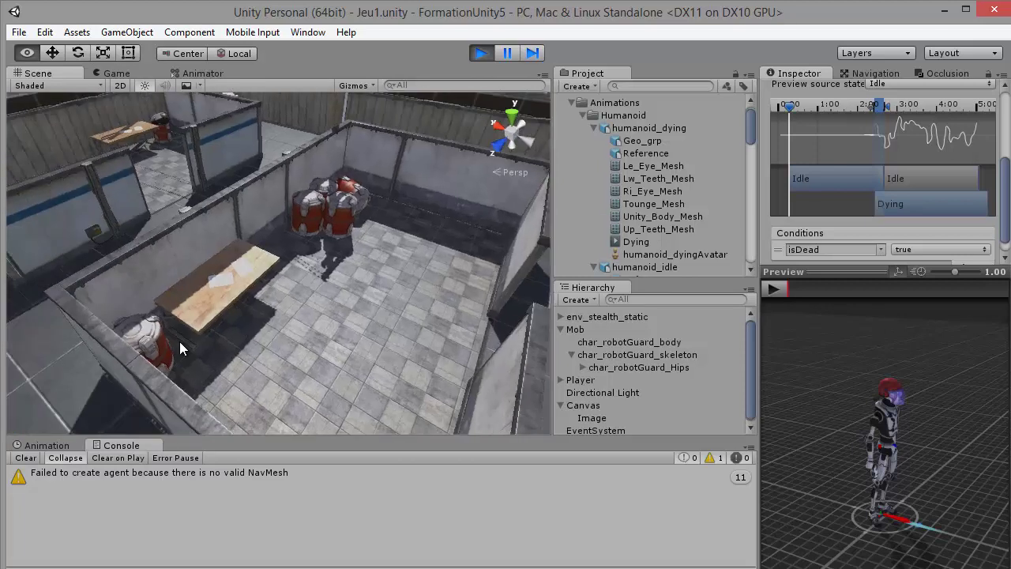
scroll(259, 280, "down", 4)
right_click_drag(258, 280, 406, 245)
left_click_drag(202, 72, 300, 450)
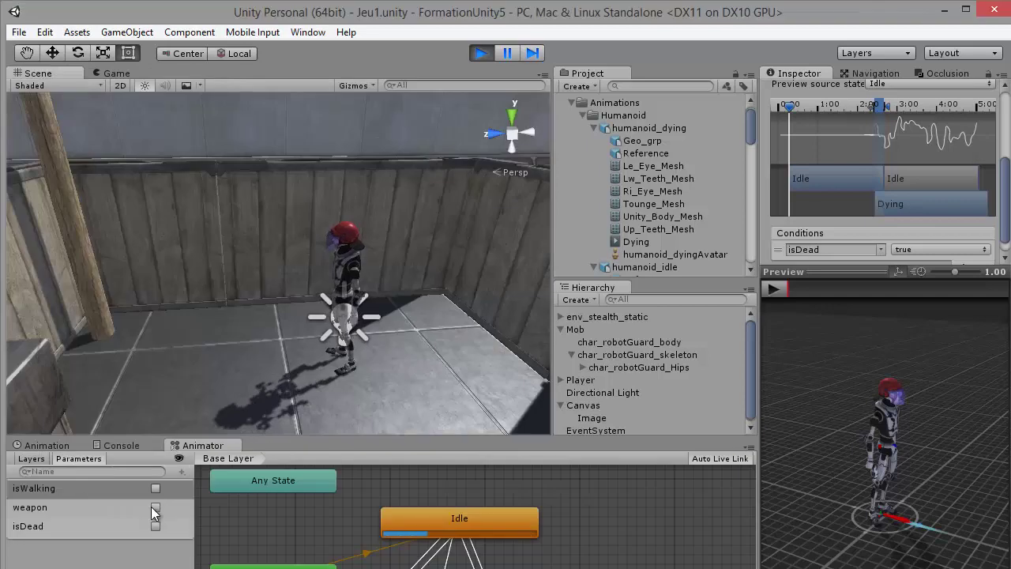
Step: Test the robot's animations by switching isWalking and weapon on and off and enabling isDead, and stop Play mode
left_click(156, 489)
left_click(157, 490)
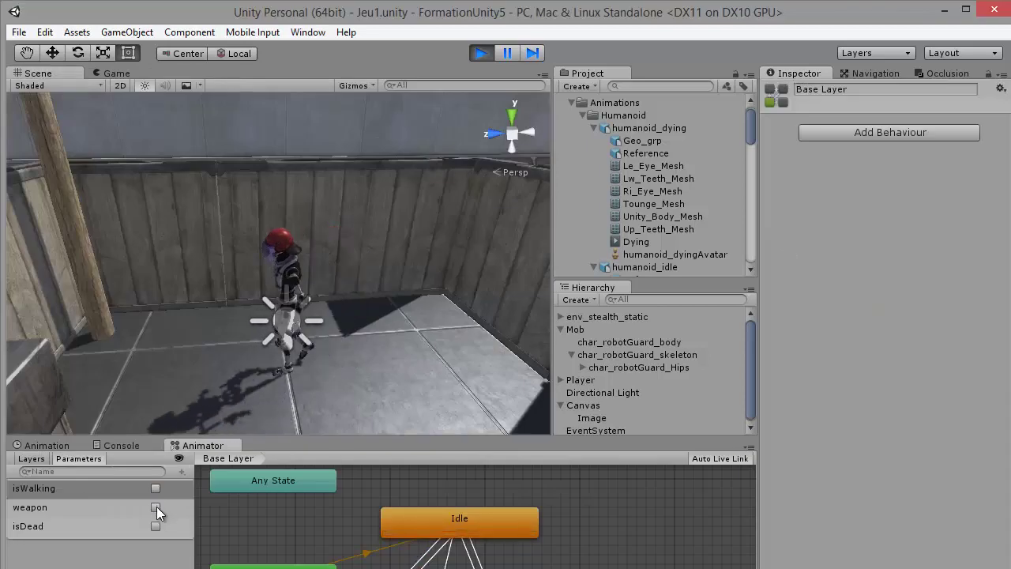
left_click(157, 507)
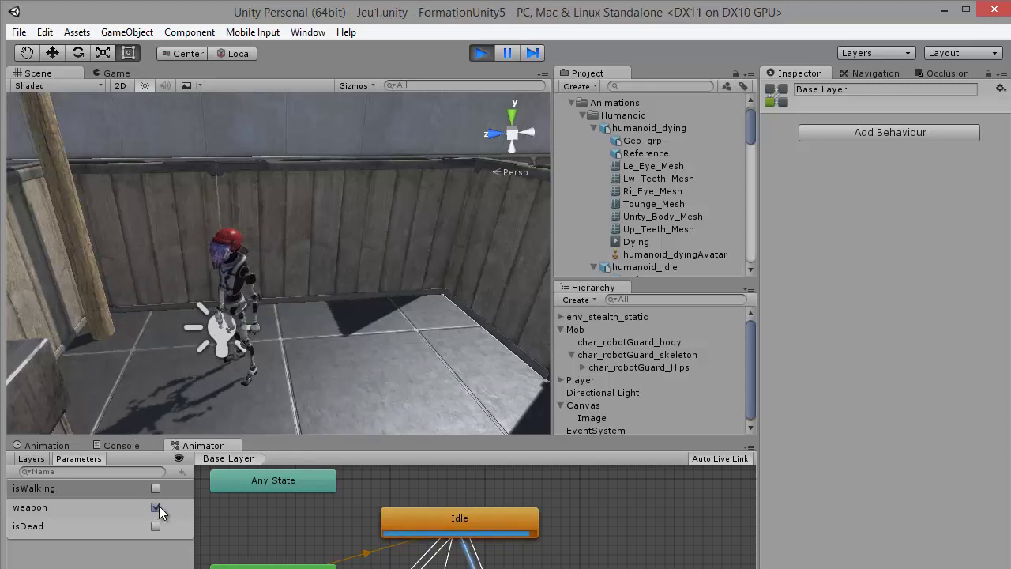
left_click(155, 507)
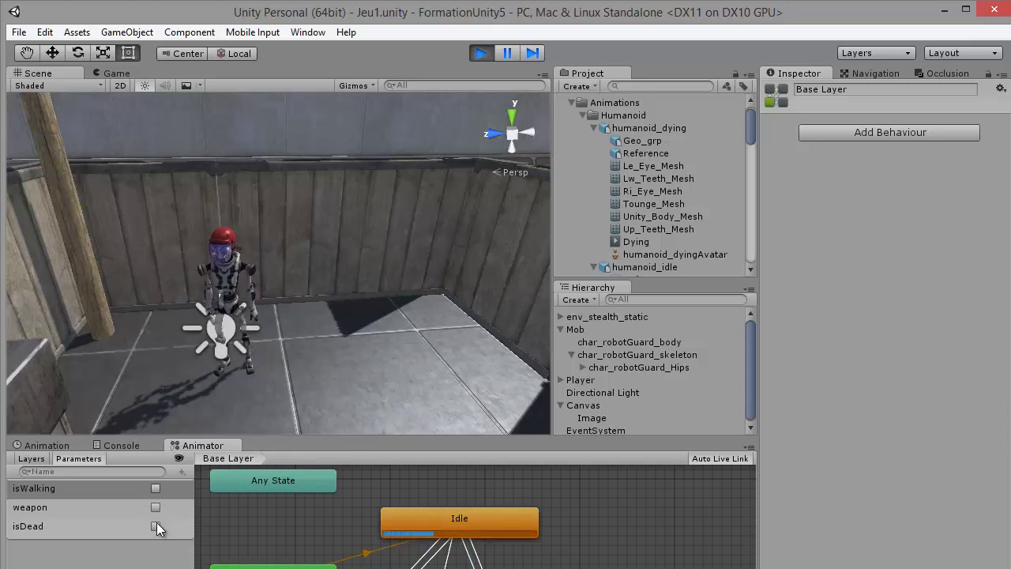
left_click(157, 525)
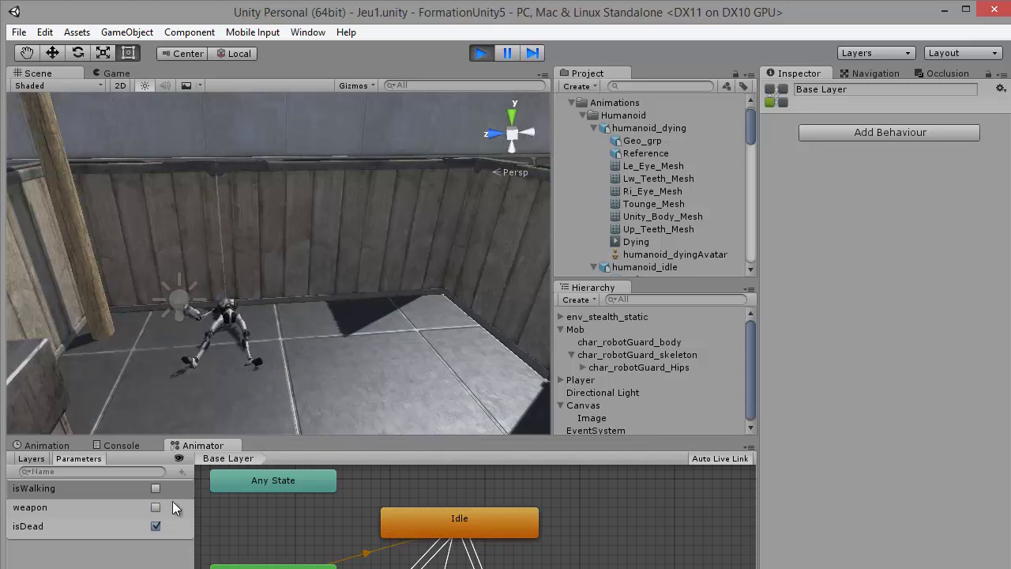
mouse_move(324, 311)
middle_mouse_down()
mouse_move(340, 342)
mouse_move(335, 326)
middle_mouse_up()
left_click(482, 52)
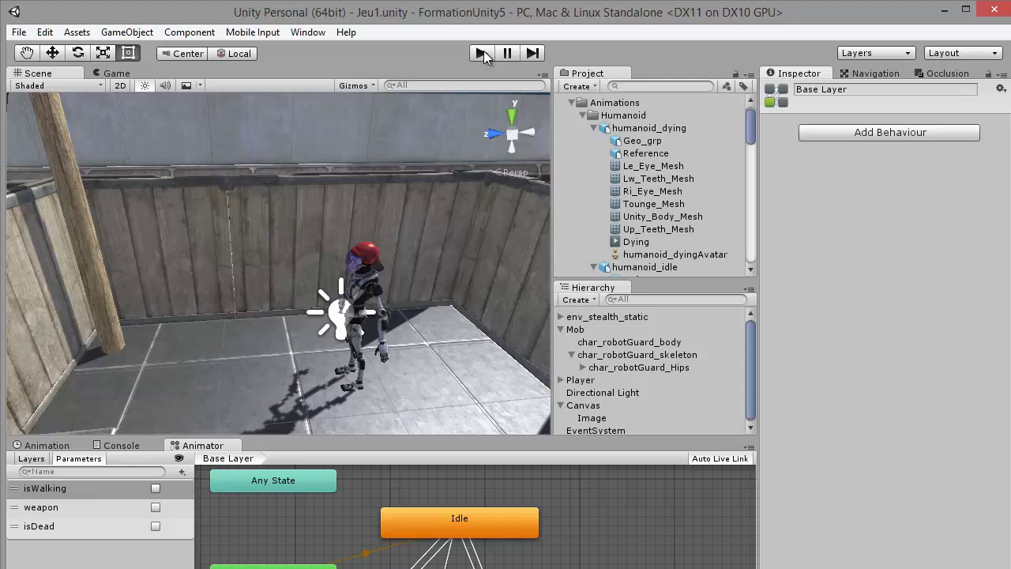
Step: Run the game again, enable isDead to watch the dying animation from Idle, and stop Play mode
left_click(479, 53)
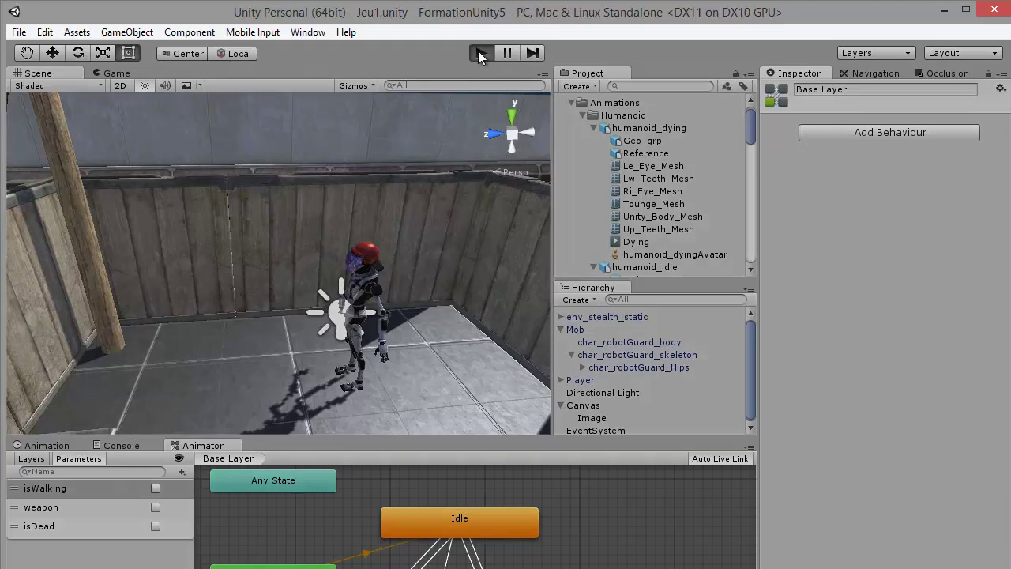
left_click(36, 73)
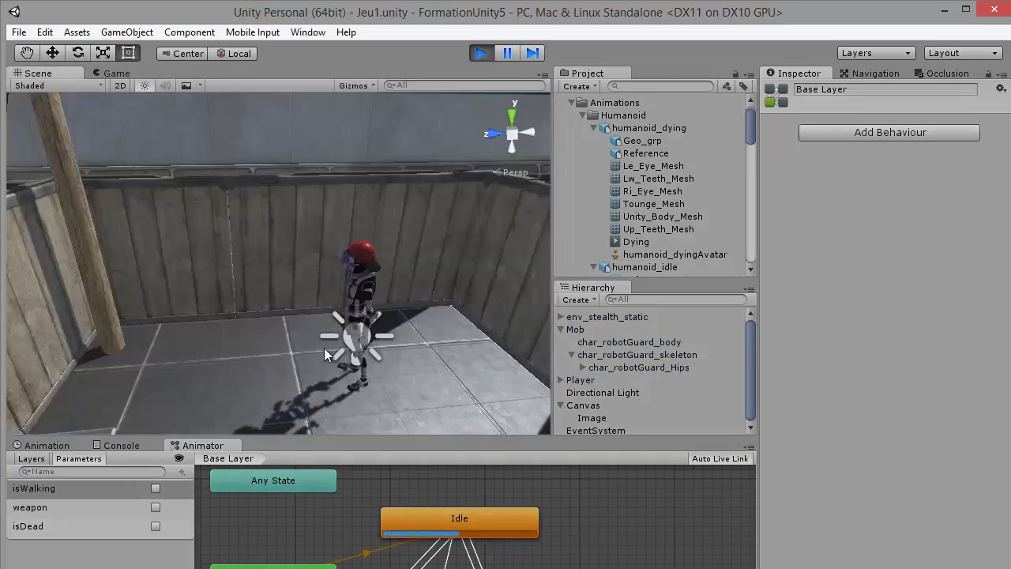
left_click(156, 526)
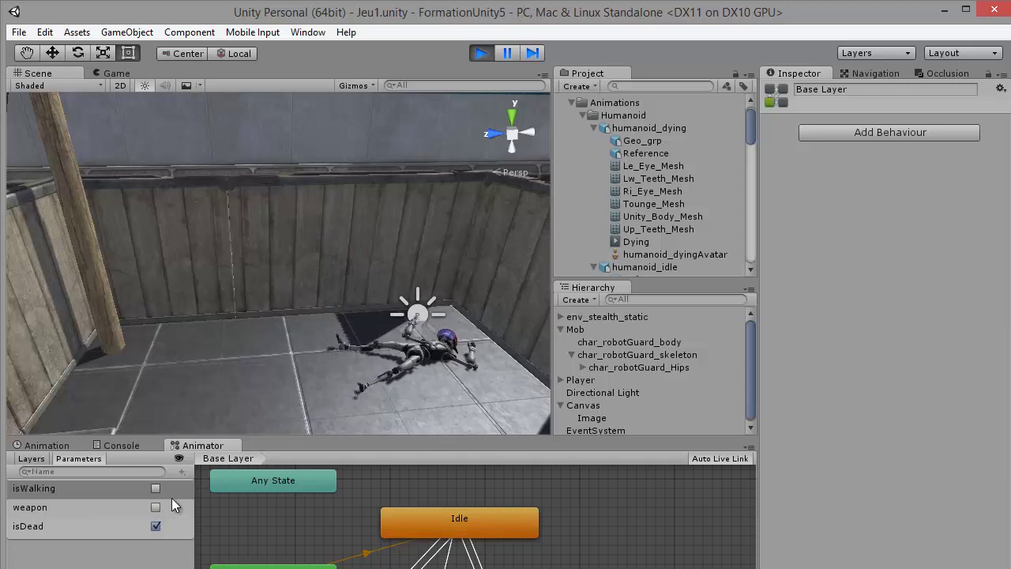
right_click_drag(416, 323, 470, 518)
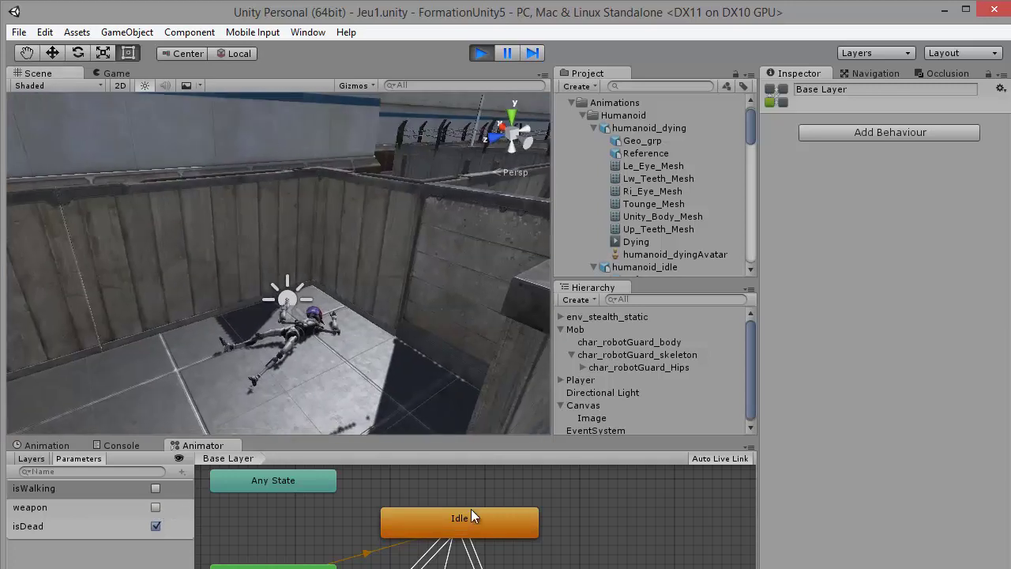
left_click(474, 56)
Step: Dock the Animator window back alongside the Scene and Game views
left_click(186, 83)
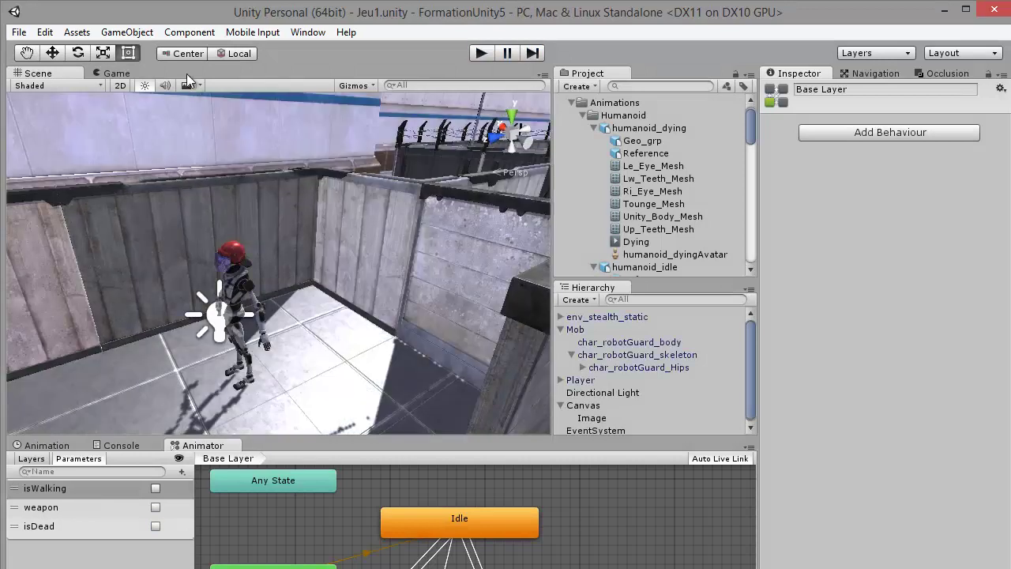
left_click(189, 85)
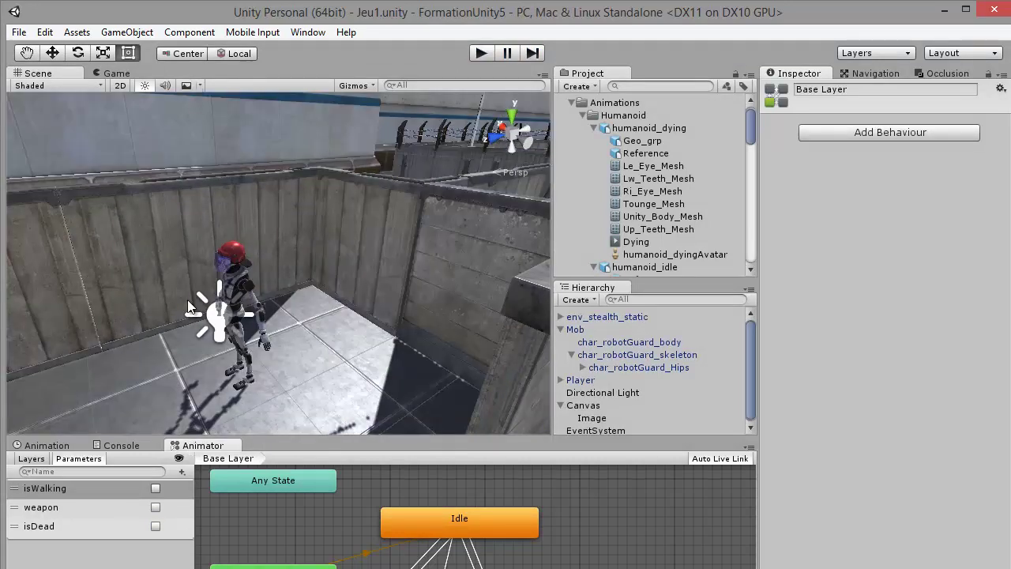
left_click_drag(196, 447, 225, 85)
Step: Review the Dying and Walk states' settings and collapse the Humanoid animations folder in the project
left_click(360, 379)
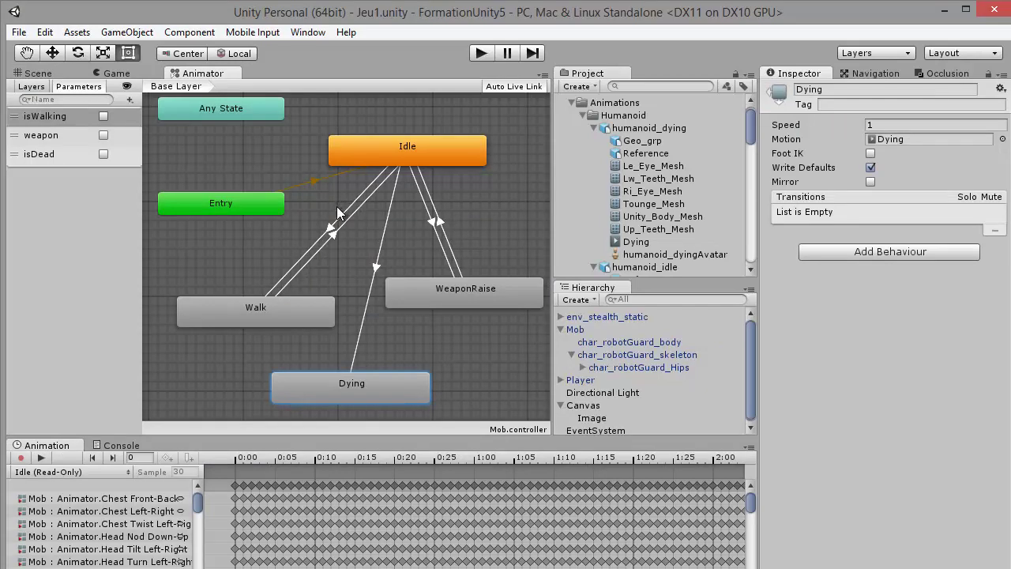
left_click(270, 314)
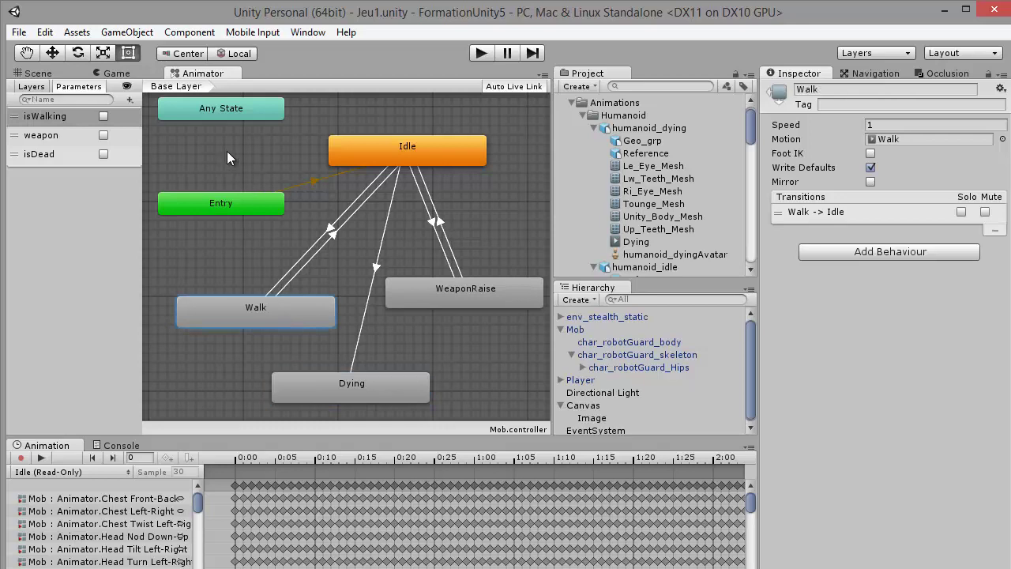
left_click(582, 116)
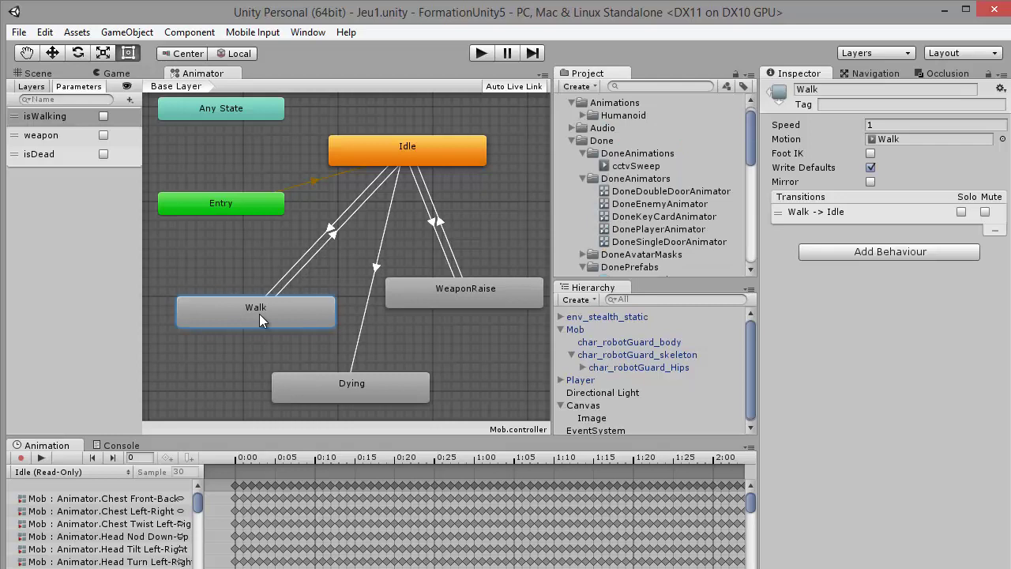
mouse_move(754, 132)
left_mouse_down()
mouse_move(751, 219)
mouse_move(752, 131)
mouse_move(744, 137)
left_mouse_up()
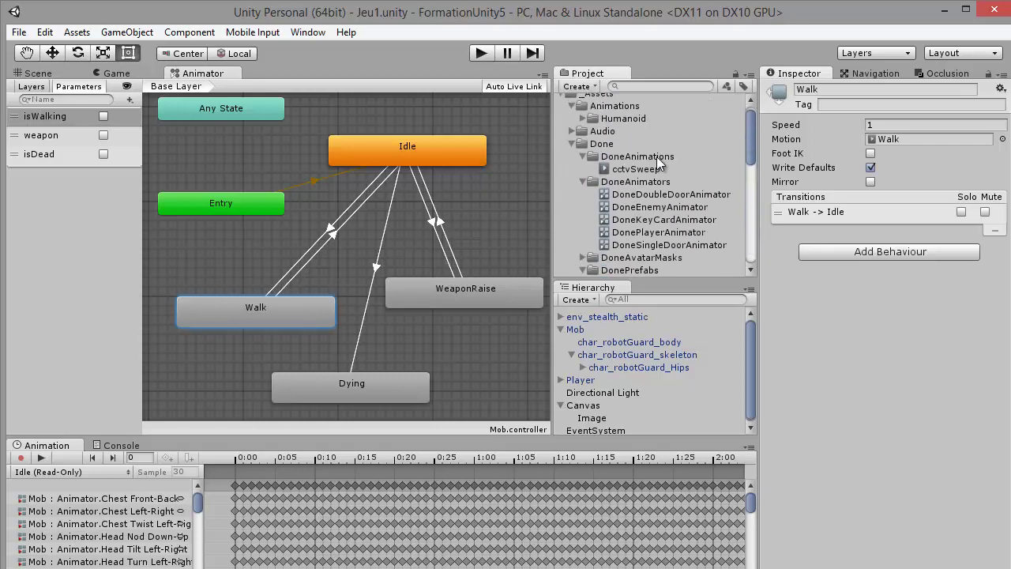
left_click(221, 261)
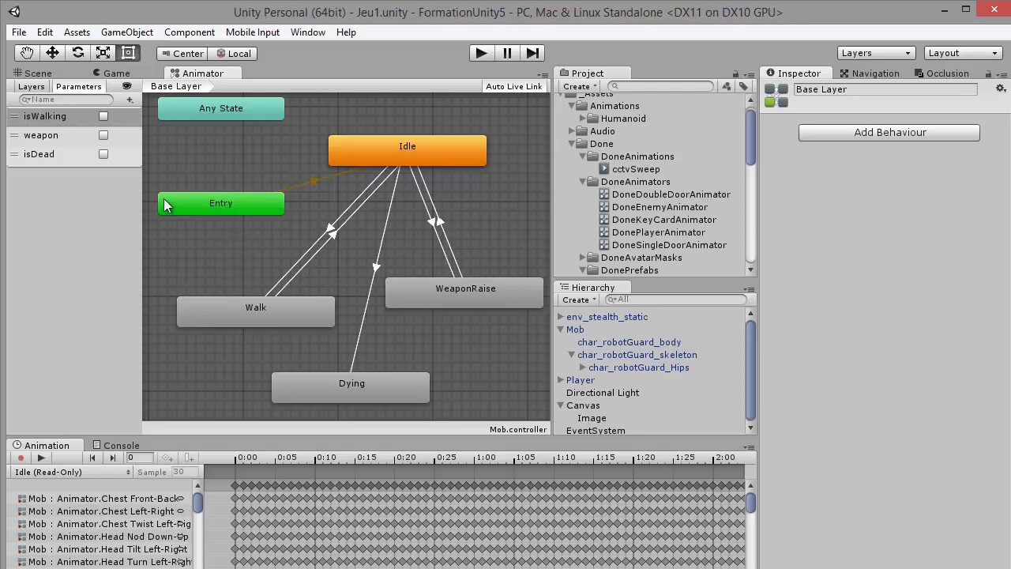
Step: Spread out the state graph by shifting Walk down and left, WeaponRaise slightly right and Dying slightly left
left_click_drag(284, 308, 256, 317)
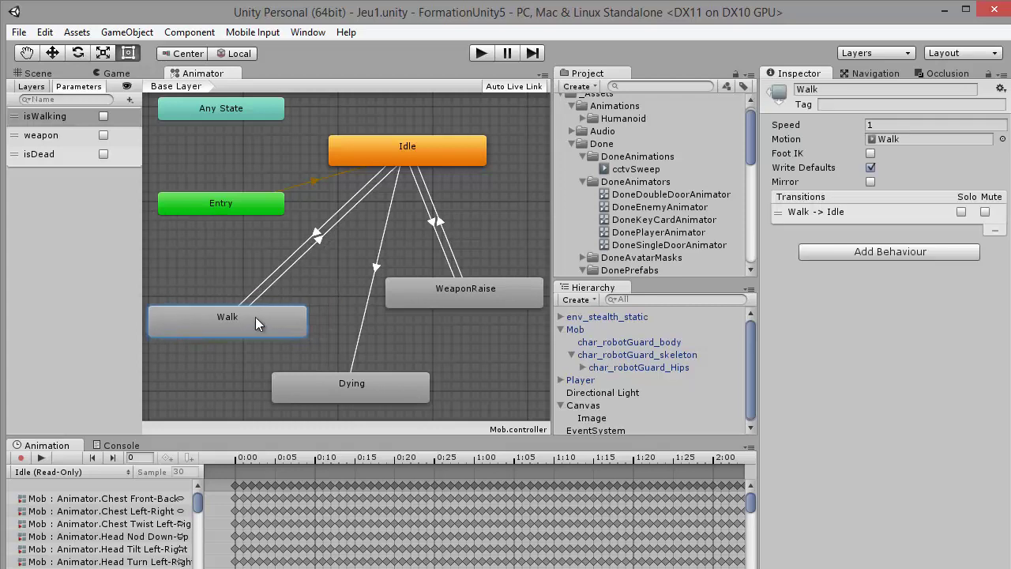
left_click_drag(478, 295, 482, 296)
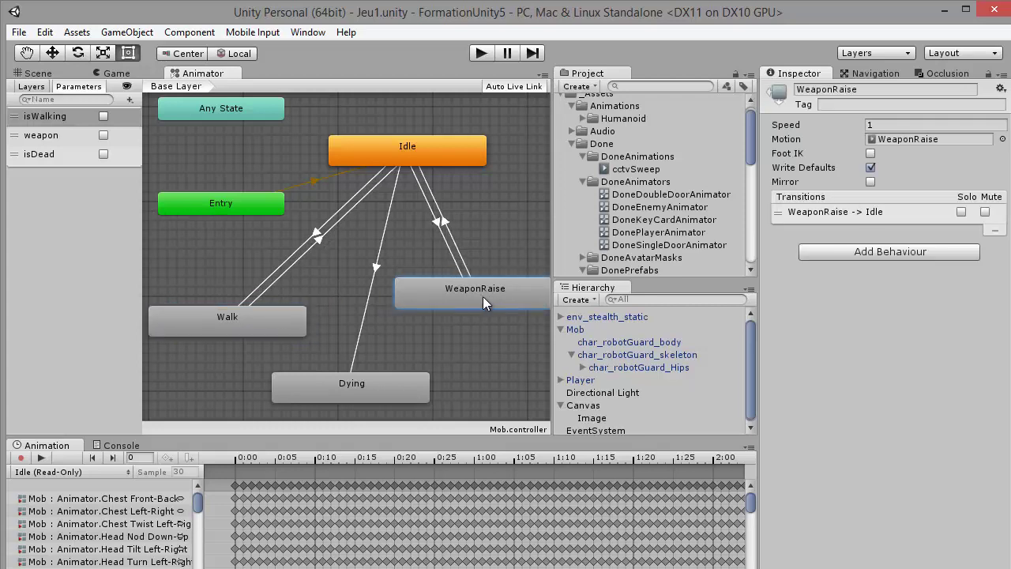
left_click(387, 382)
left_click_drag(386, 383, 381, 384)
left_click(419, 344)
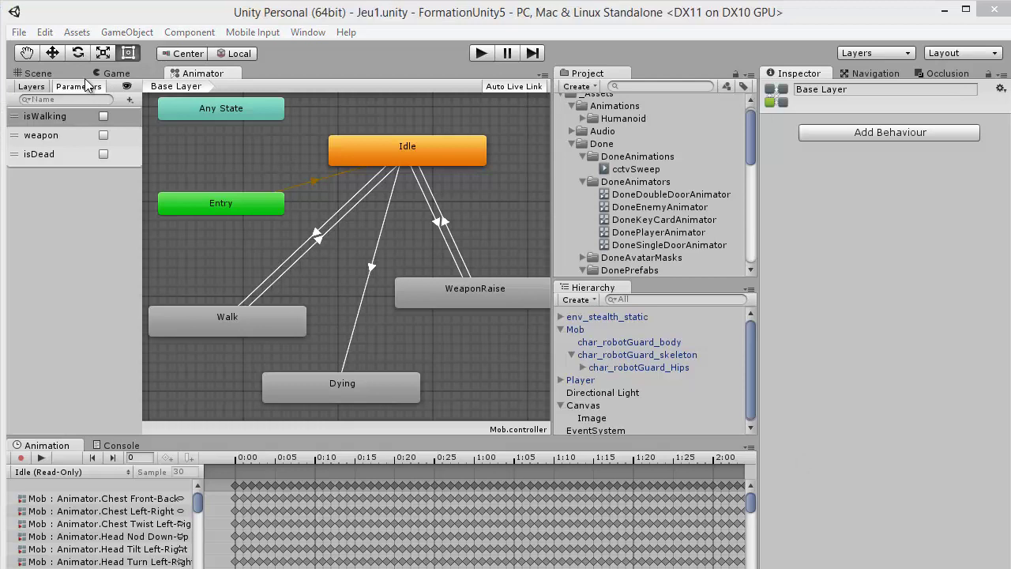
Step: Select the level environment env_stealth_static in the Scene view
left_click(40, 74)
scroll(342, 227, "down", 10)
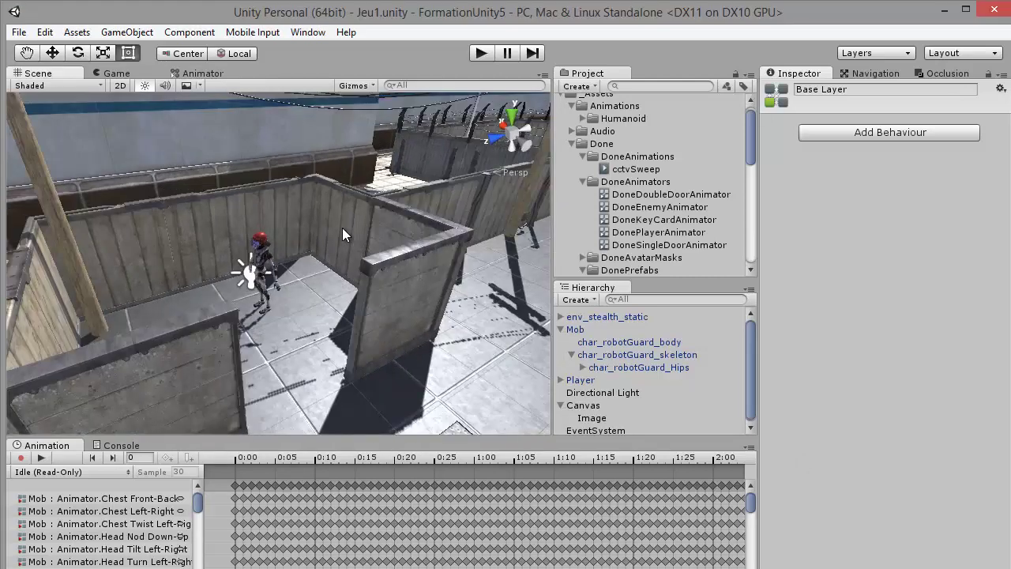
scroll(372, 279, "down", 10)
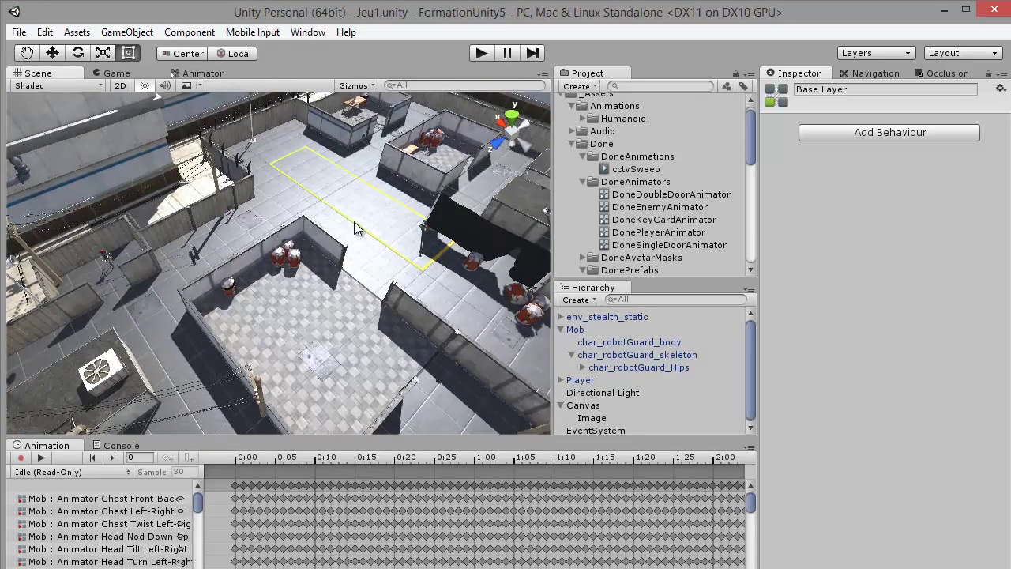
left_click(354, 228)
right_click_drag(354, 227, 369, 212)
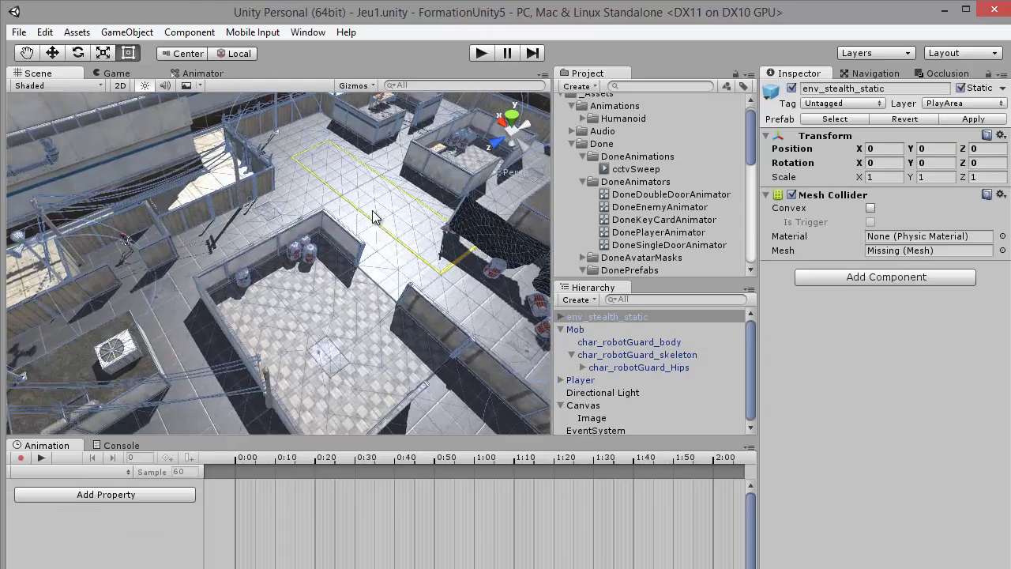
Step: Examine the layout of the level's walls, rooms and walkable floor from above
scroll(369, 213, "down", 4)
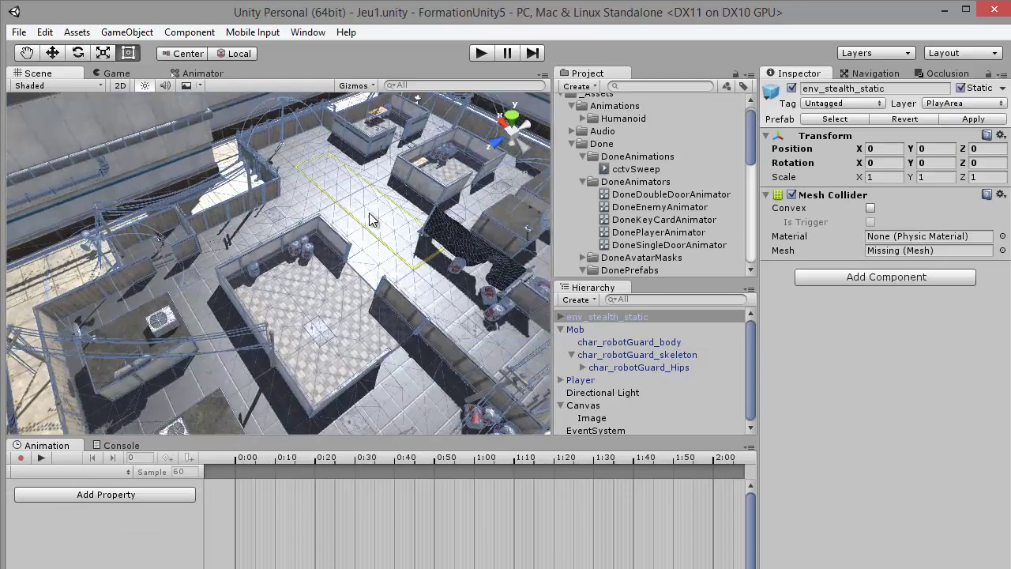
scroll(369, 215, "down", 4)
middle_click_drag(316, 161, 349, 231)
scroll(342, 163, "up", 3)
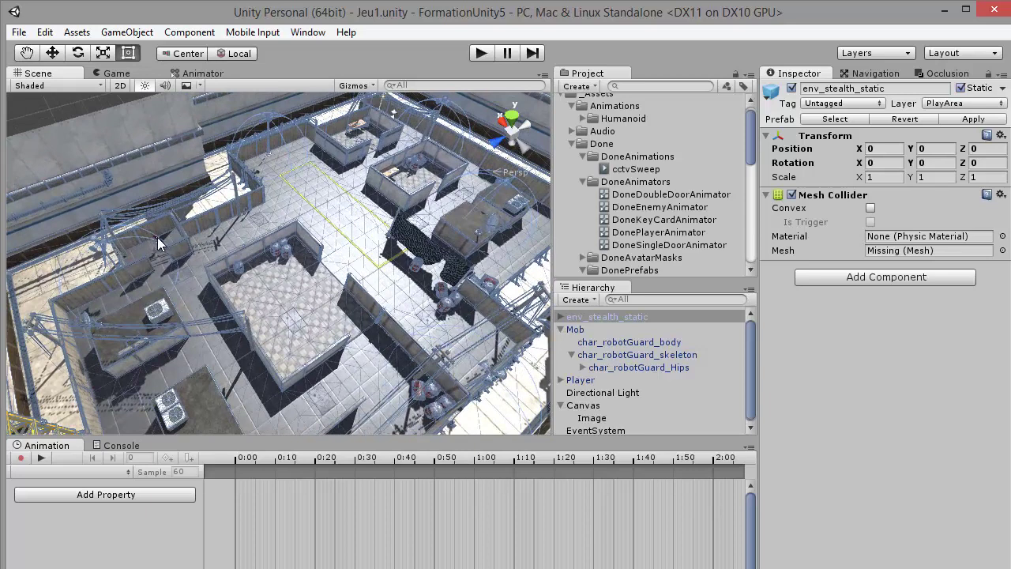
middle_click_drag(182, 247, 297, 212)
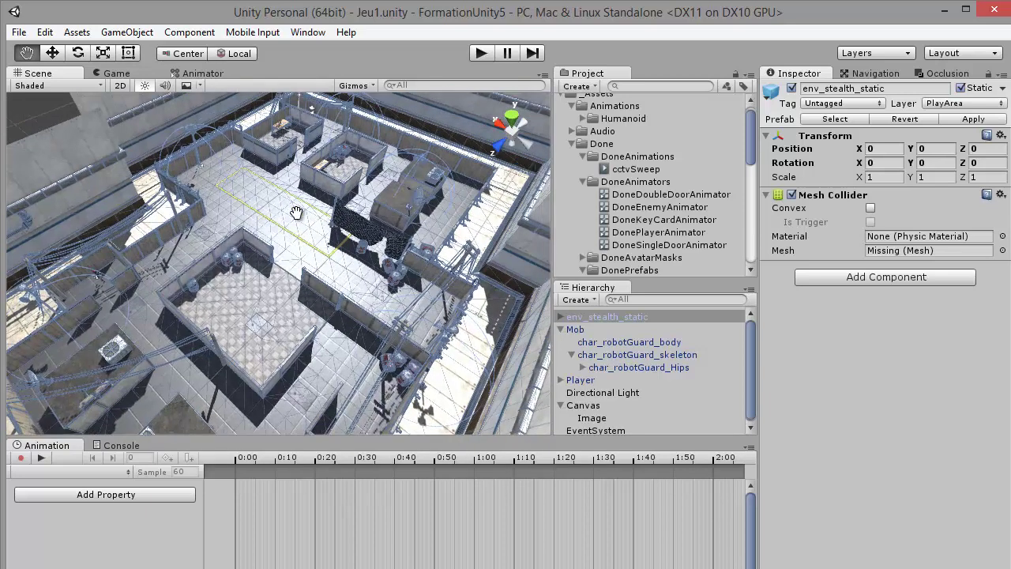
right_click_drag(296, 212, 287, 221)
middle_click_drag(287, 221, 301, 203)
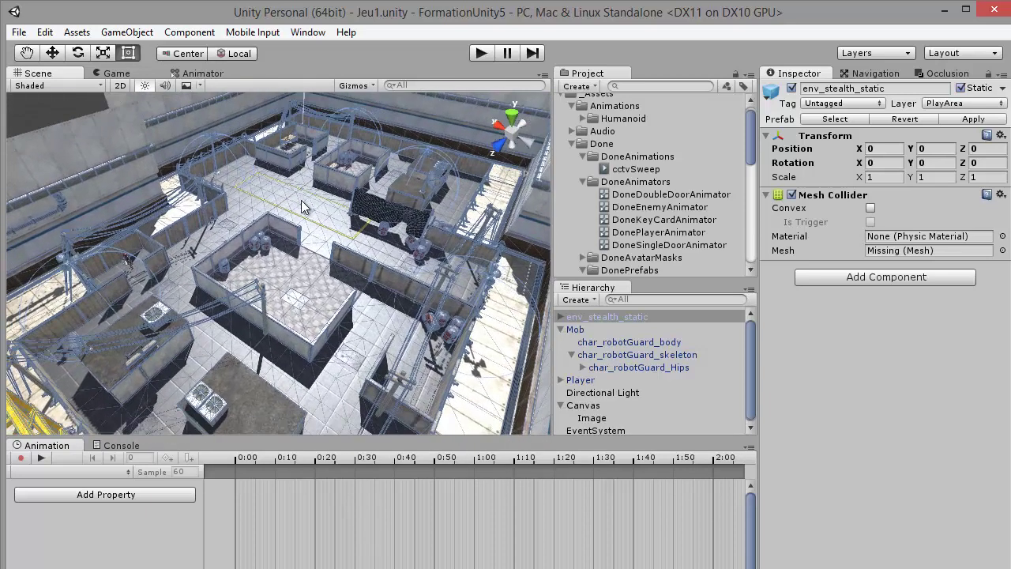
scroll(302, 203, "up", 5)
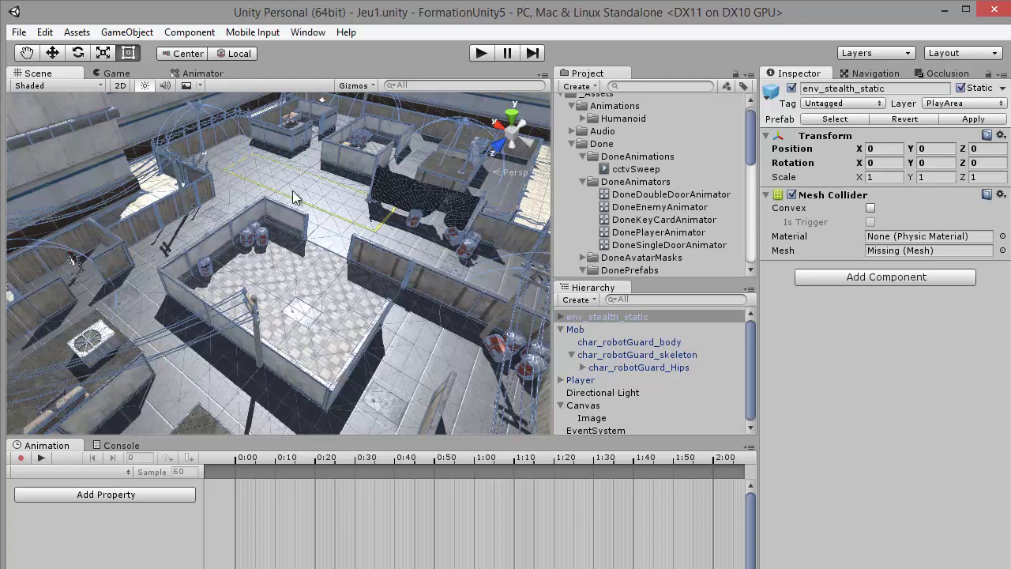
left_click_drag(294, 196, 290, 142, "alt")
Step: Open the Navigation window with its Bake settings
left_click(309, 32)
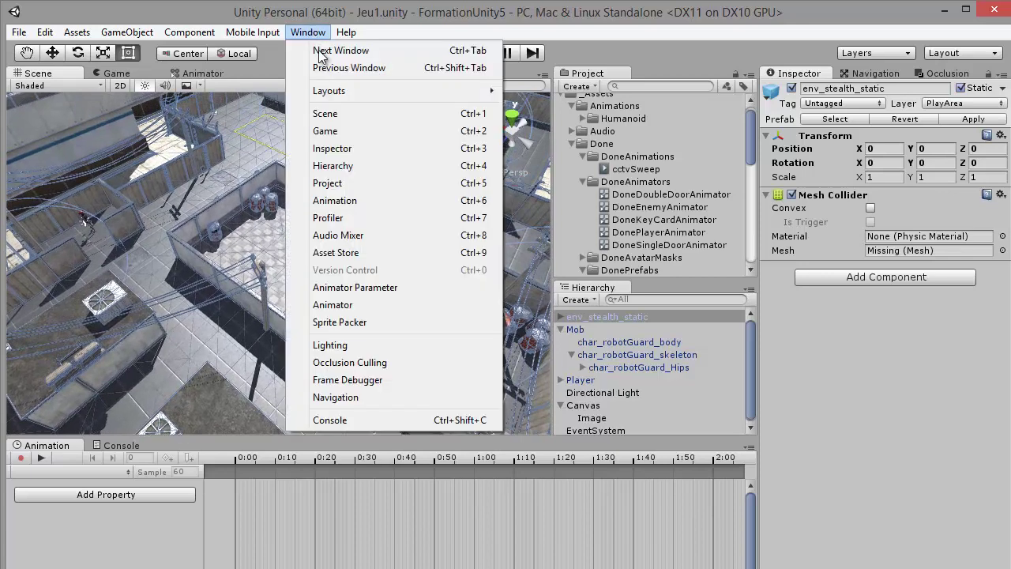
left_click(347, 399)
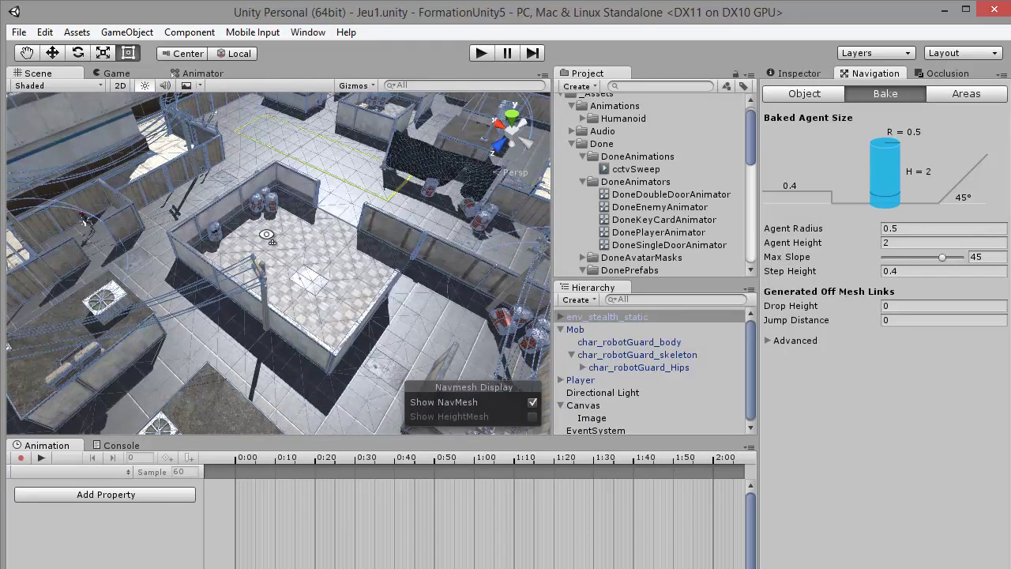
Step: Dock the Animator window beside the Console below the Scene view, and show the Console messages
left_click_drag(332, 260, 240, 225, "alt")
middle_click_drag(240, 225, 235, 223)
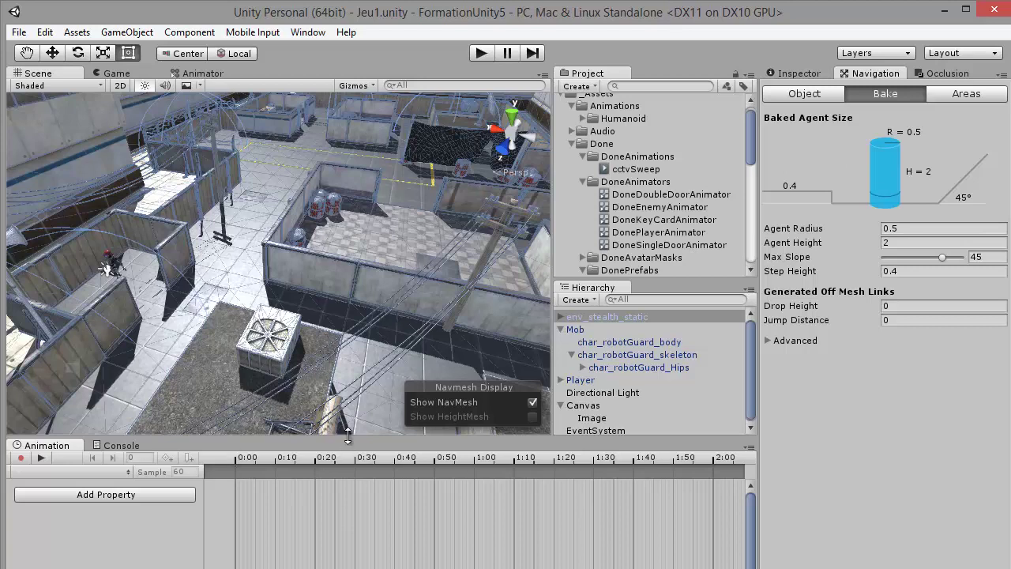
left_click_drag(761, 399, 774, 402)
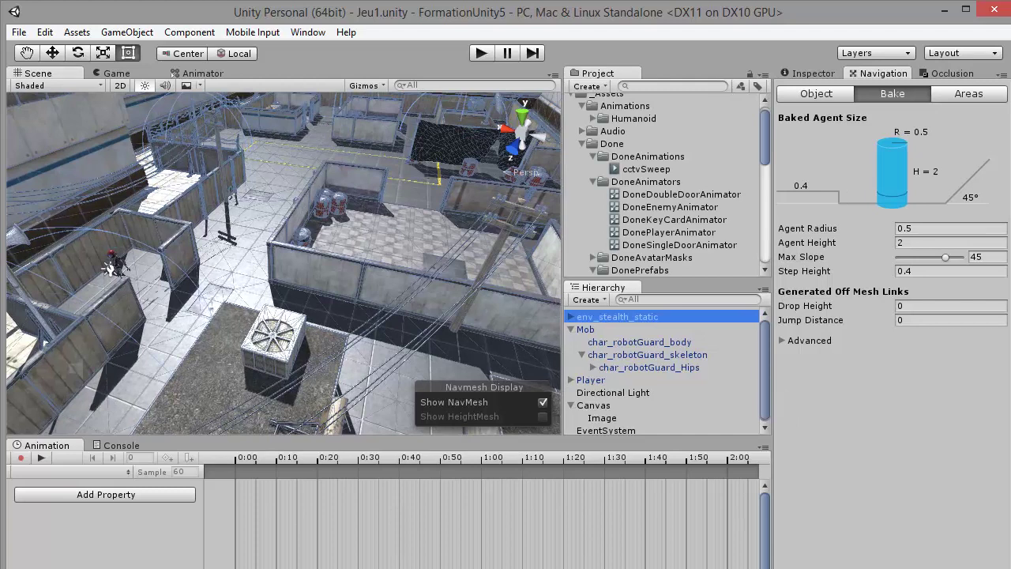
left_click_drag(348, 440, 346, 452)
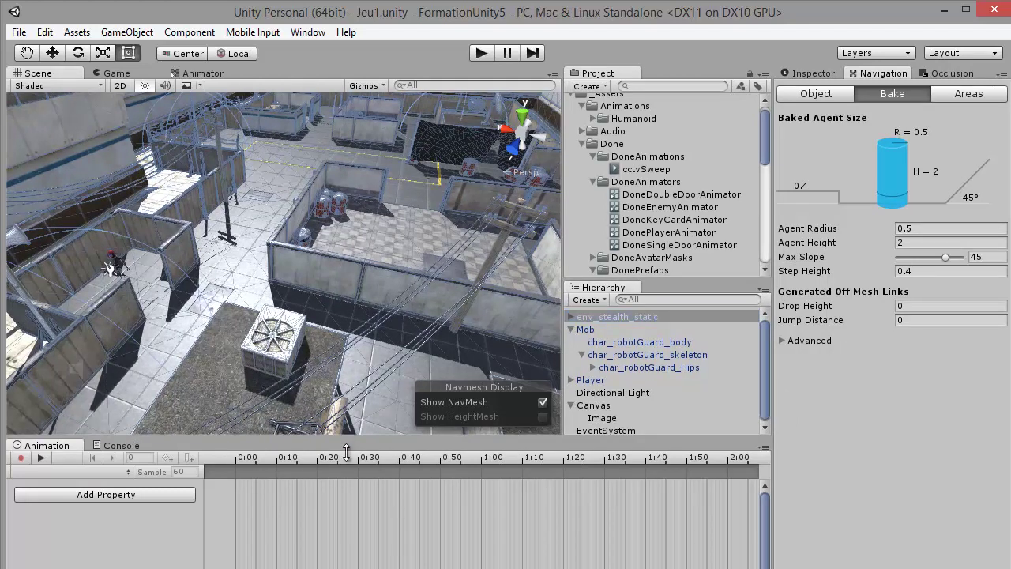
left_click(202, 73)
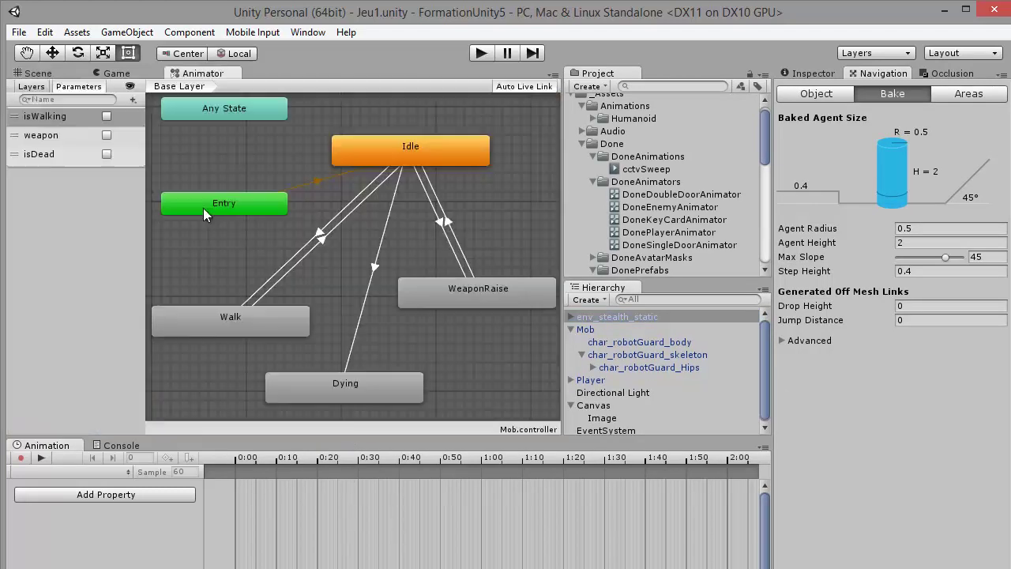
left_click_drag(202, 73, 349, 455)
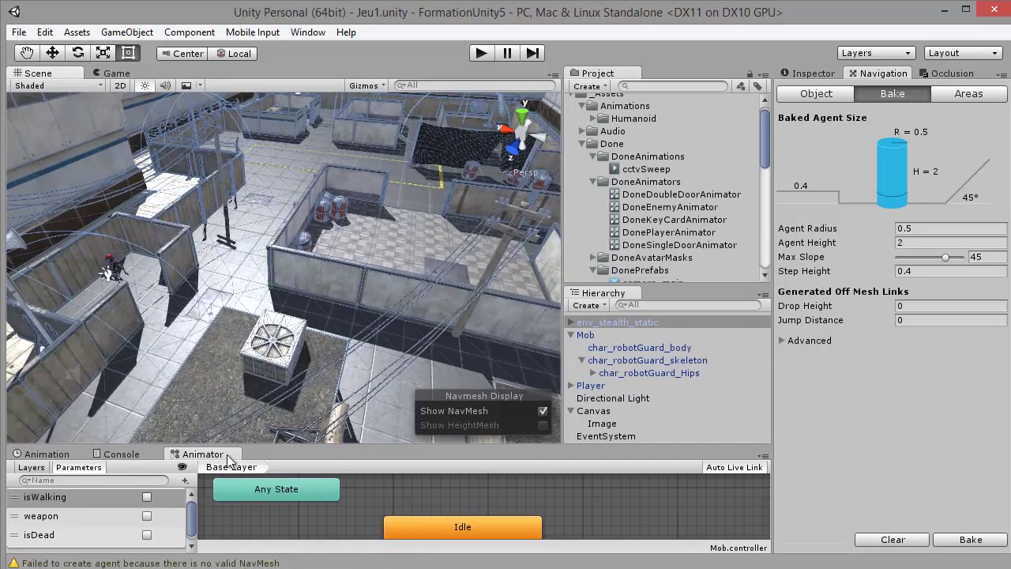
left_click(120, 452)
Step: Bake the NavMesh for env_stealth_static with the existing agent size and off-mesh link settings
right_click_drag(344, 281, 347, 267)
middle_click_drag(348, 267, 497, 229)
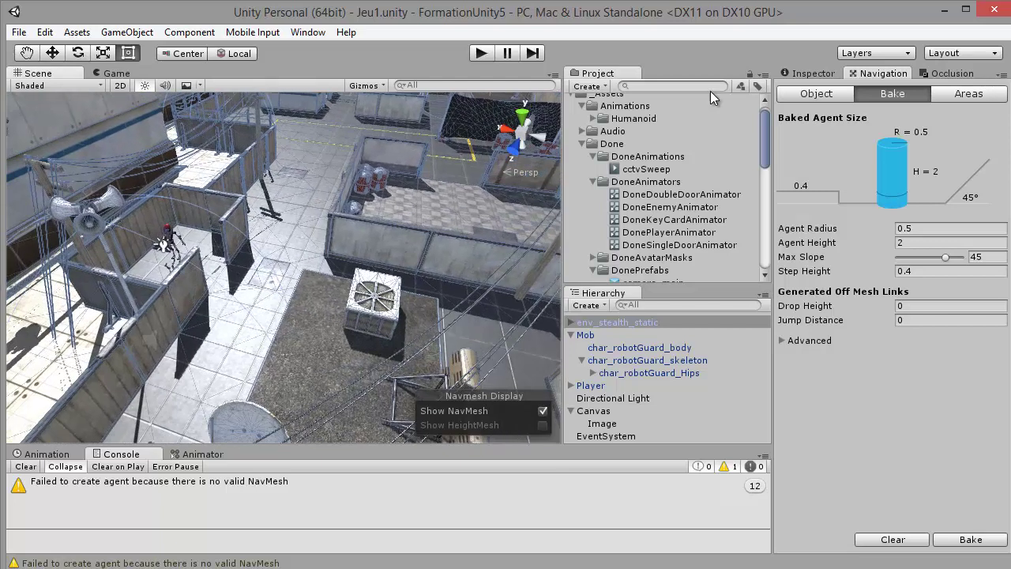
left_click(806, 94)
left_click(869, 93)
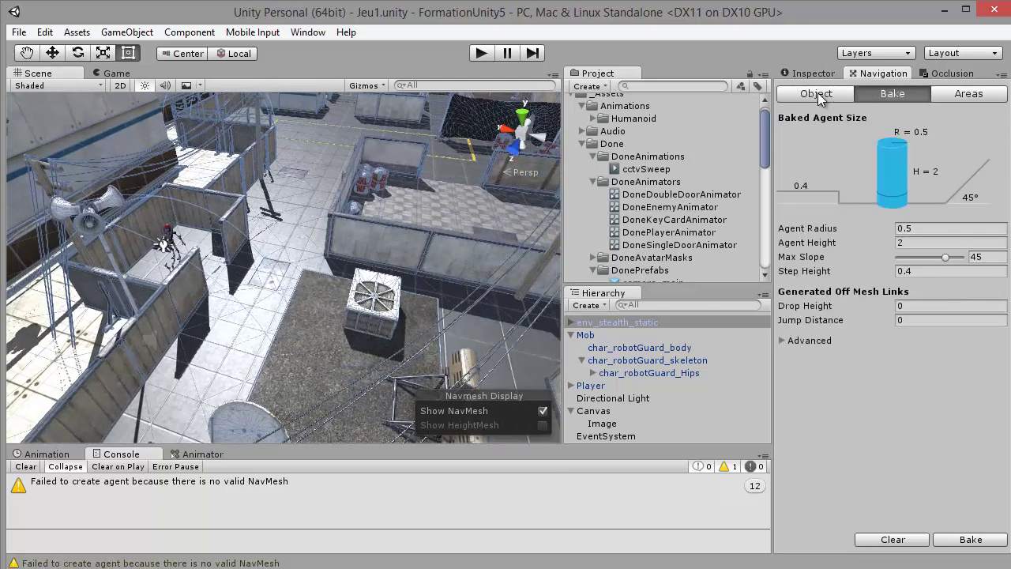
left_click(817, 92)
left_click(875, 95)
left_click_drag(471, 251, 469, 254, "alt")
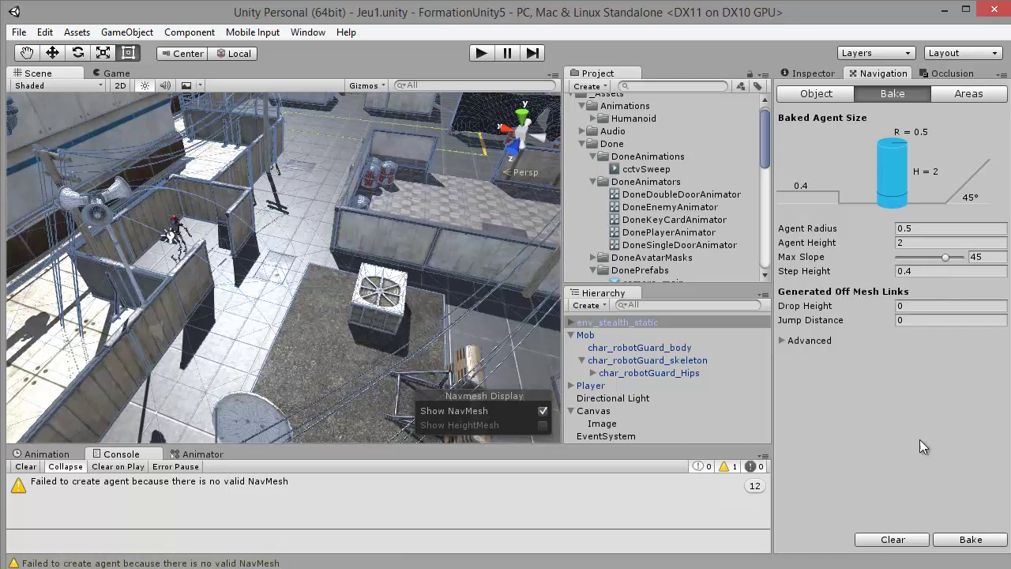
left_click(968, 541)
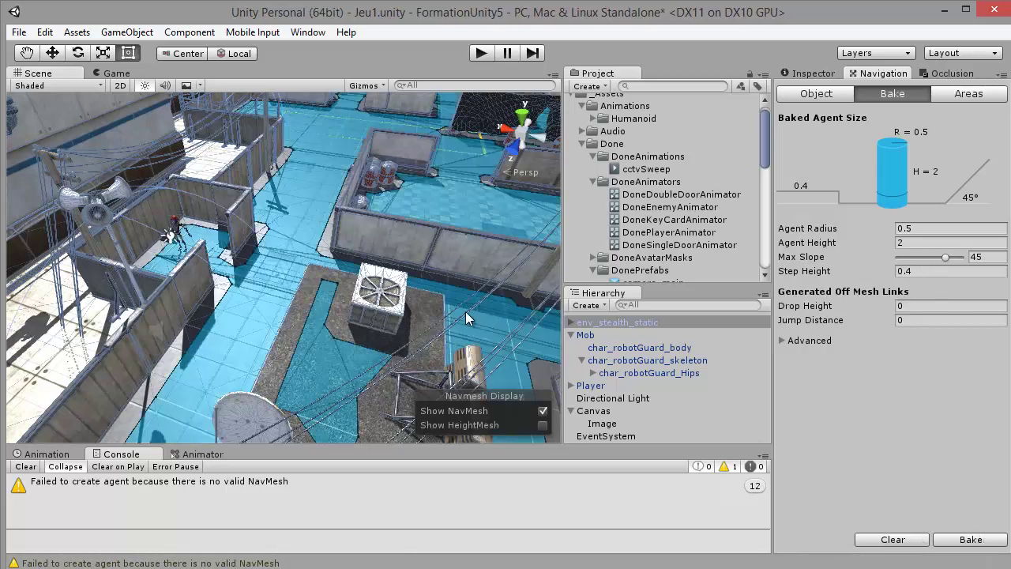
Step: Examine the baked NavMesh around the level's walls, rooms, corridors and raised platforms
middle_click_drag(466, 319, 265, 334)
right_click_drag(266, 334, 270, 336)
middle_click_drag(270, 336, 319, 262)
scroll(319, 262, "up", 4)
right_click_drag(326, 255, 326, 174)
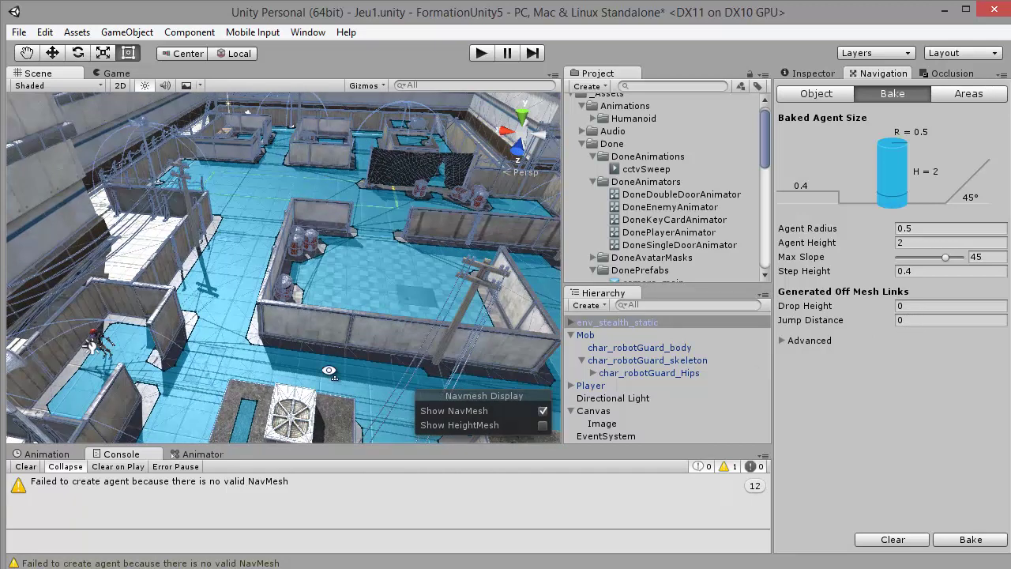
scroll(341, 387, "up", 3)
middle_click_drag(341, 387, 449, 274)
right_click_drag(387, 279, 395, 240)
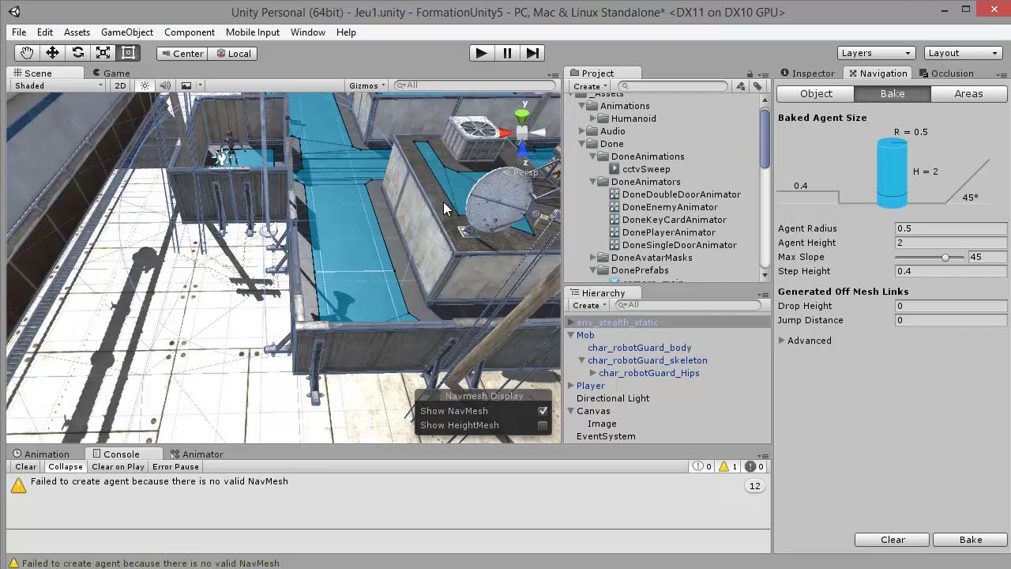
middle_click_drag(450, 189, 257, 250)
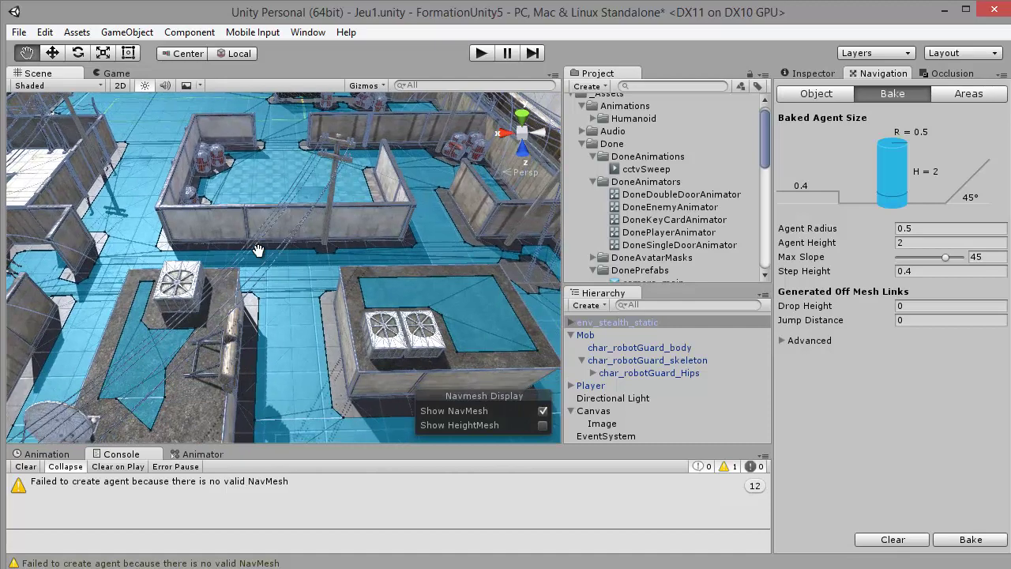
mouse_move(257, 251)
right_mouse_down()
mouse_move(319, 239)
mouse_move(257, 243)
right_mouse_up()
middle_click_drag(256, 244, 234, 265)
right_click_drag(266, 212, 244, 206)
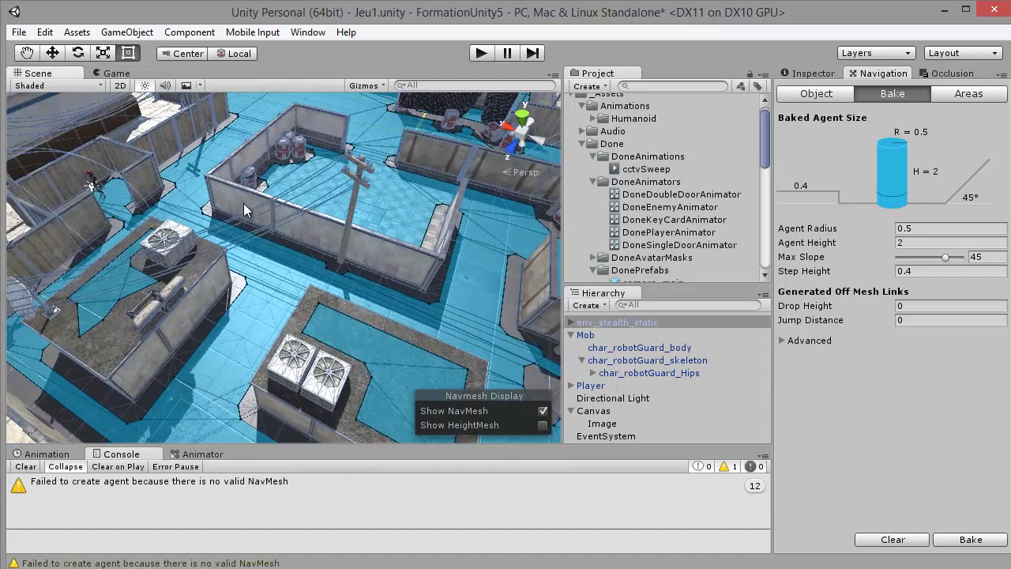
middle_click_drag(246, 207, 16, 435)
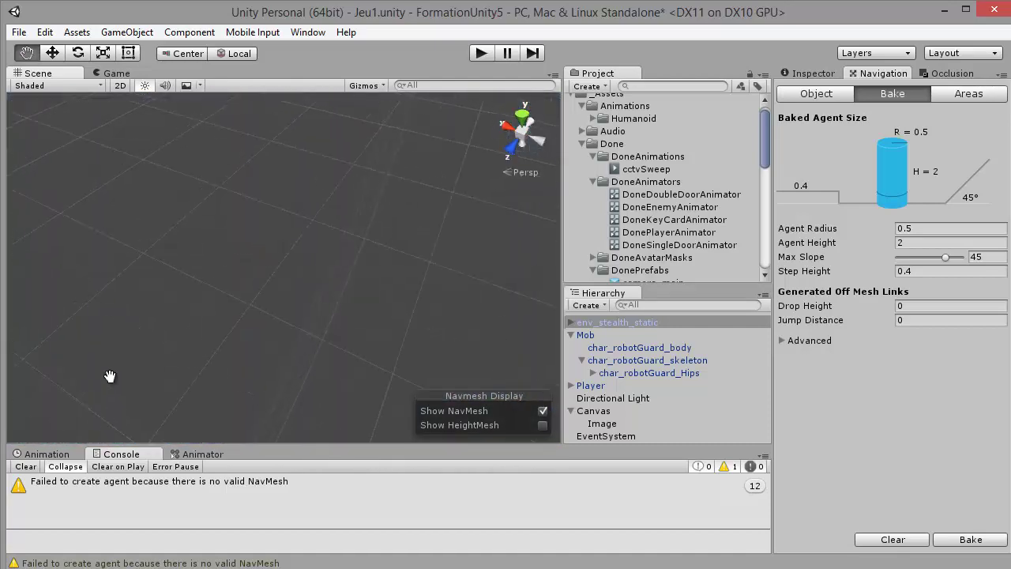
Step: Frame the whole env_stealth_static level and examine the NavMesh coverage from above
double_click(613, 323)
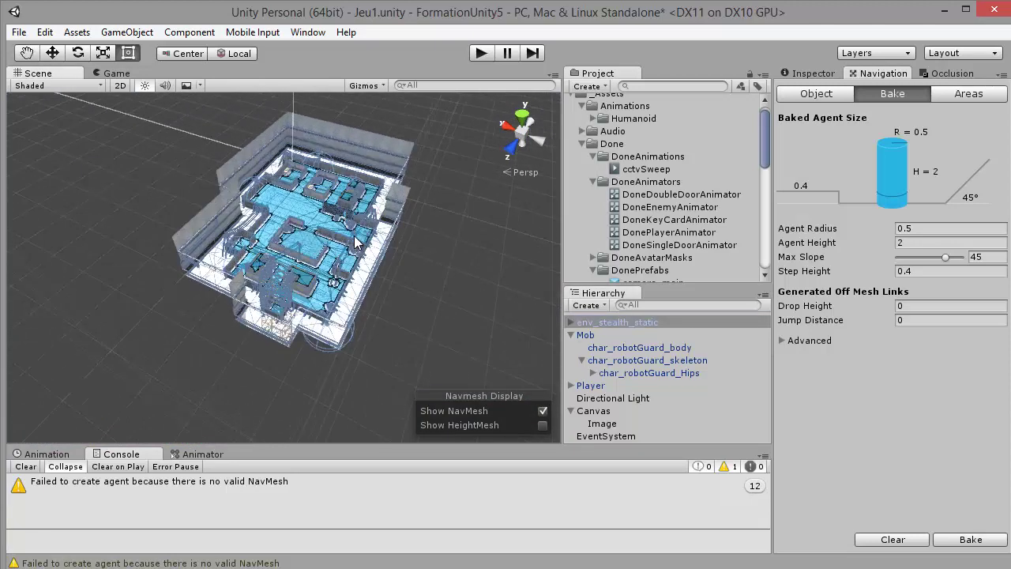
scroll(358, 232, "up", 5)
middle_click_drag(359, 231, 331, 288)
scroll(329, 286, "up", 3)
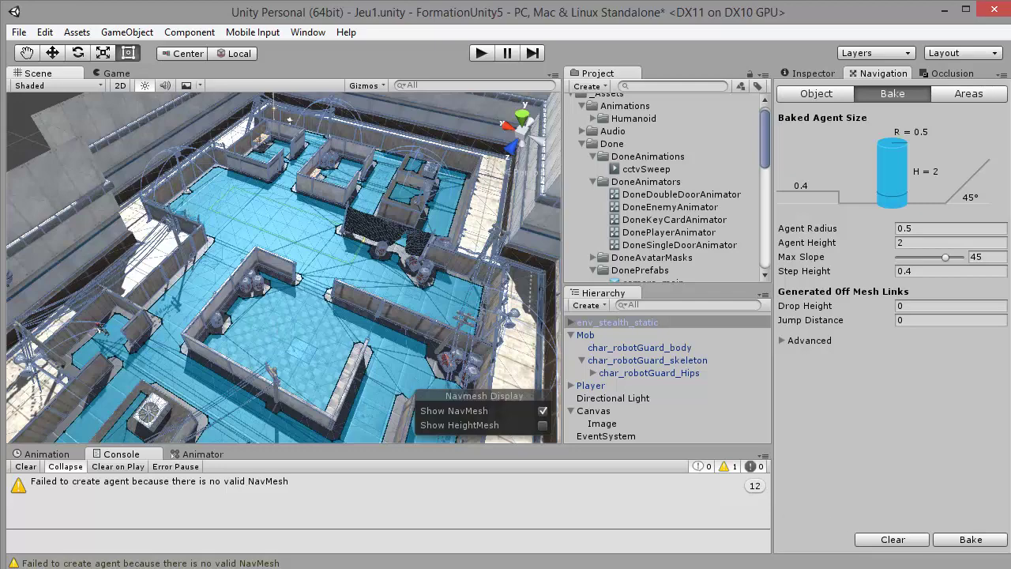
middle_click_drag(403, 339, 472, 284)
left_click_drag(469, 299, 428, 337)
middle_click_drag(429, 337, 418, 369)
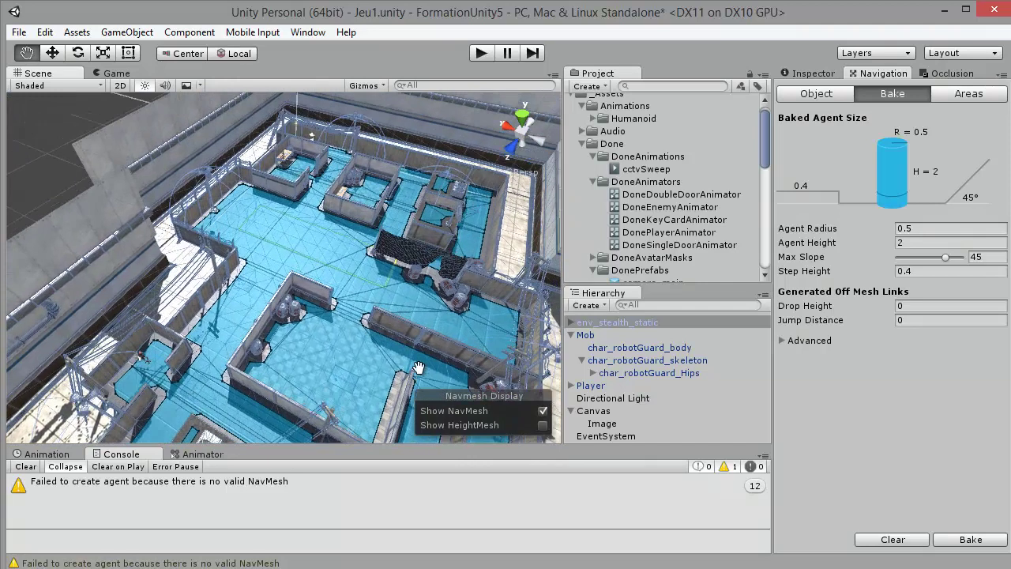
Step: Create an empty game object near the yellow-marked floor area and activate the Move tool
scroll(347, 250, "up", 8)
scroll(324, 240, "up", 2)
middle_click_drag(324, 240, 276, 338)
scroll(274, 306, "up", 3)
scroll(273, 307, "up", 3)
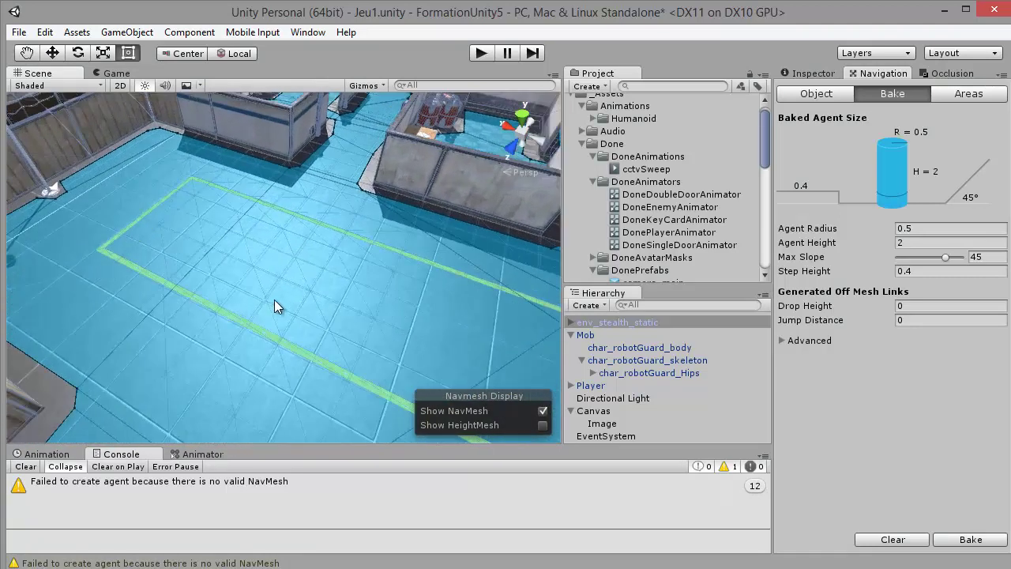
right_click_drag(213, 175, 199, 194)
left_click(128, 33)
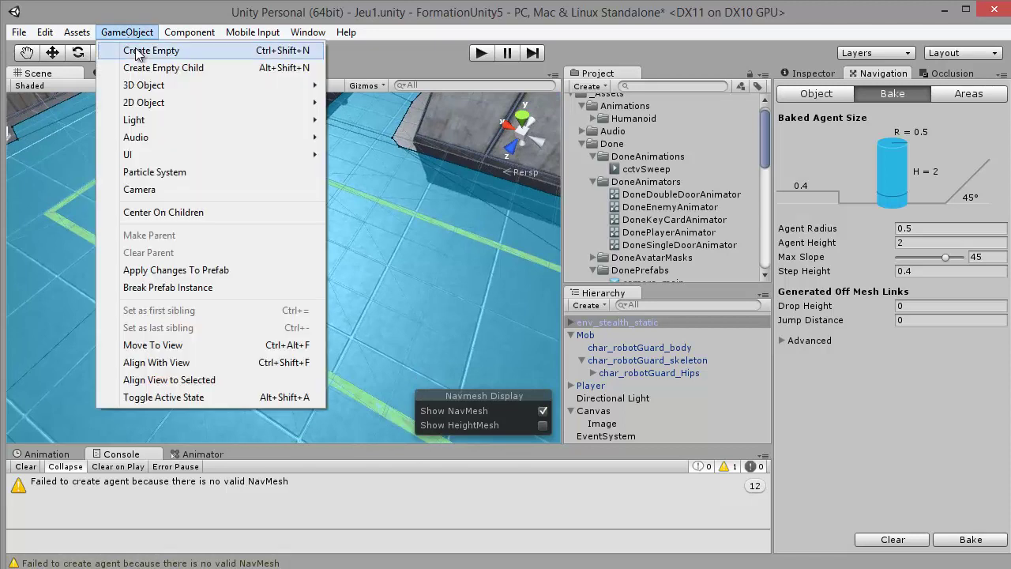
left_click(139, 50)
left_click(52, 53)
Step: Move the empty game object inside the yellow floor rectangle, just above the floor, at about Y 0.77 and Z 17.59
scroll(338, 259, "down", 5)
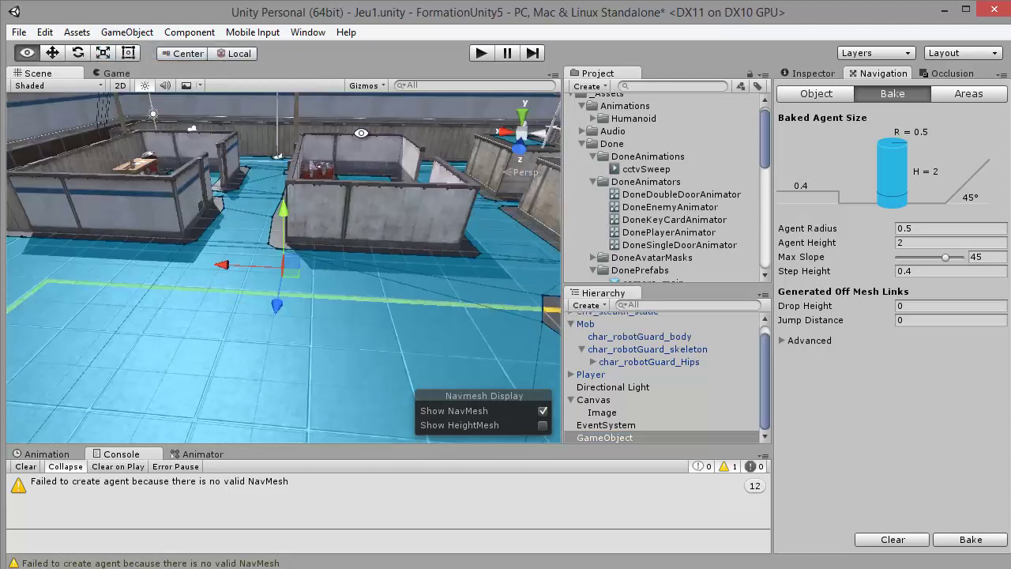
scroll(338, 259, "down", 3)
left_click_drag(338, 259, 278, 206, "alt")
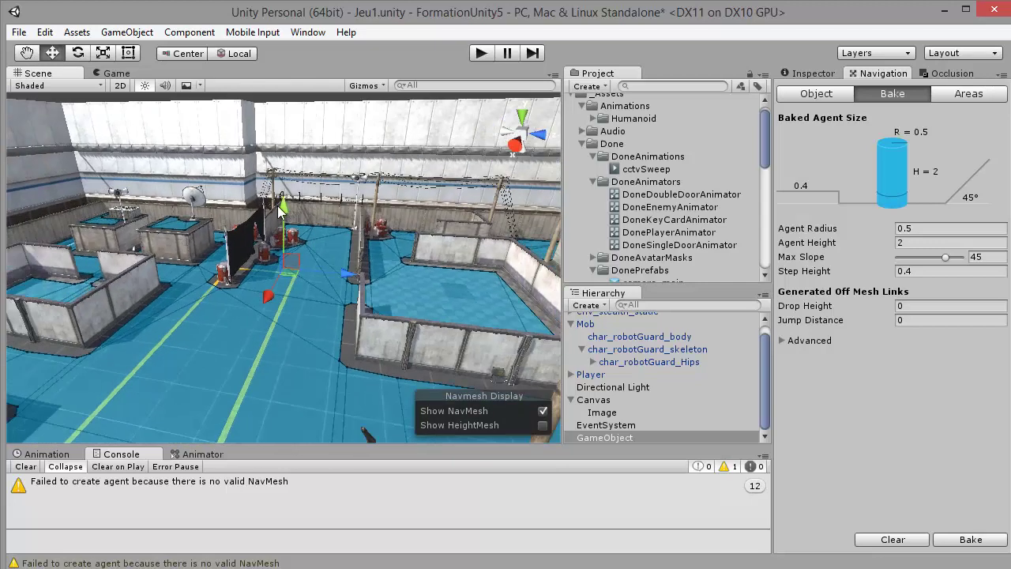
left_click_drag(267, 367, 270, 322)
key("f")
left_click_drag(314, 395, 299, 270, "alt")
scroll(300, 249, "up", 5)
scroll(300, 249, "up", 3)
left_click_drag(286, 211, 286, 154)
scroll(286, 190, "down", 2)
left_click_drag(287, 197, 332, 281, "alt")
left_click_drag(341, 222, 222, 239)
left_click_drag(222, 238, 274, 252, "alt")
key("f")
scroll(274, 253, "up", 10)
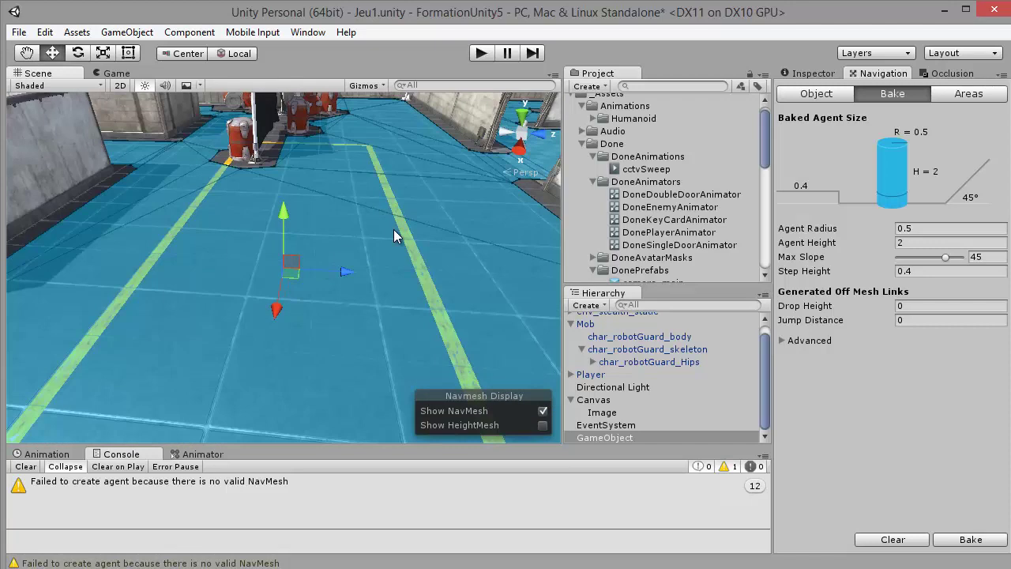
Step: Assign the purple diamond icon to the empty game object so it shows in the Scene view
left_click(801, 73)
left_click(787, 96)
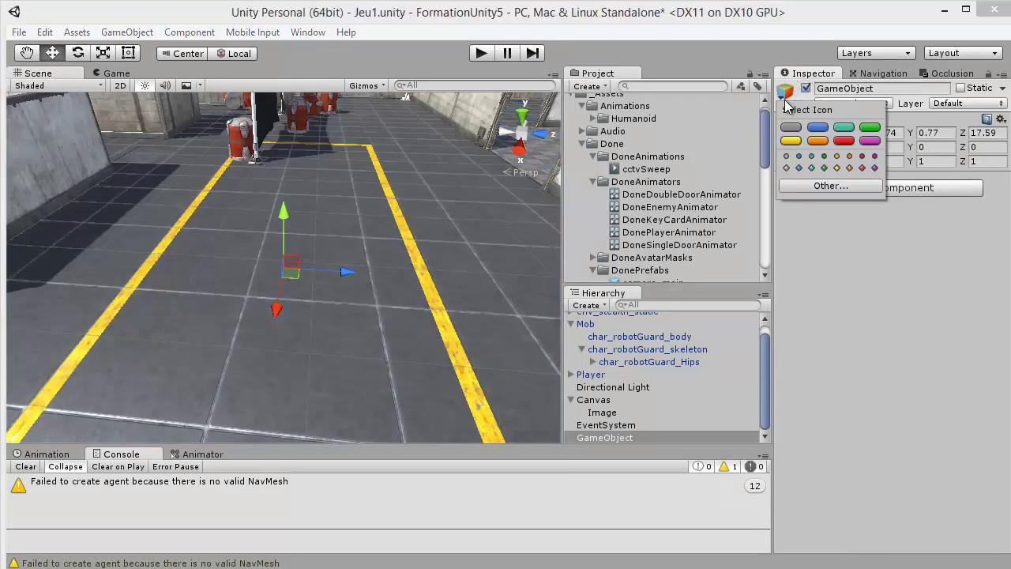
left_click(874, 168)
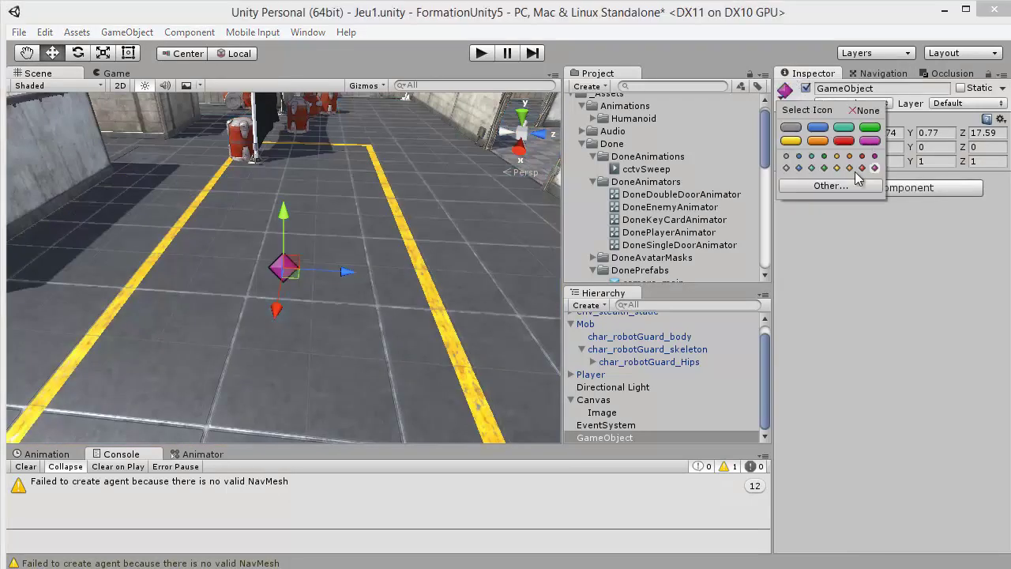
left_click(327, 254)
Step: Lower the purple-marked game object to about Y 0.51
left_click(283, 267)
left_click_drag(398, 264, 352, 202, "alt")
left_click_drag(278, 216, 204, 341)
Step: Duplicate the marker and place the copy beside the red barrels in the checkered room, at about X -13.85, Y 0.5, Z 28.7
scroll(287, 237, "down", 6)
scroll(280, 249, "down", 3)
scroll(301, 285, "down", 6)
key("ctrl+d")
left_click_drag(198, 295, 215, 311)
scroll(326, 350, "up", 3)
scroll(325, 350, "up", 10)
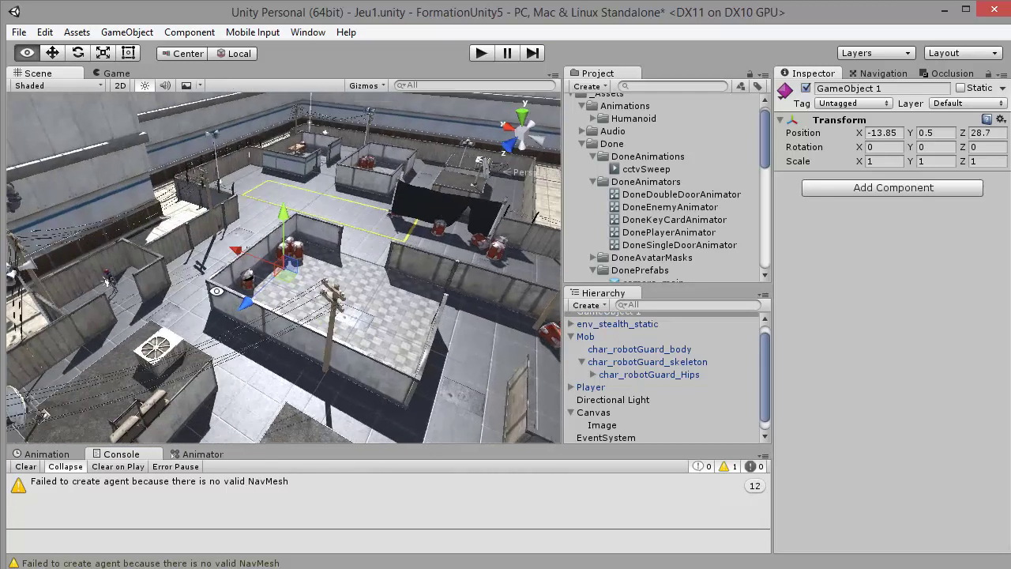
left_click_drag(287, 291, 518, 325, "alt")
Step: Collapse the Mob and Canvas hierarchies and rename the marker in the yellow floor rectangle as Centre
left_click(571, 336)
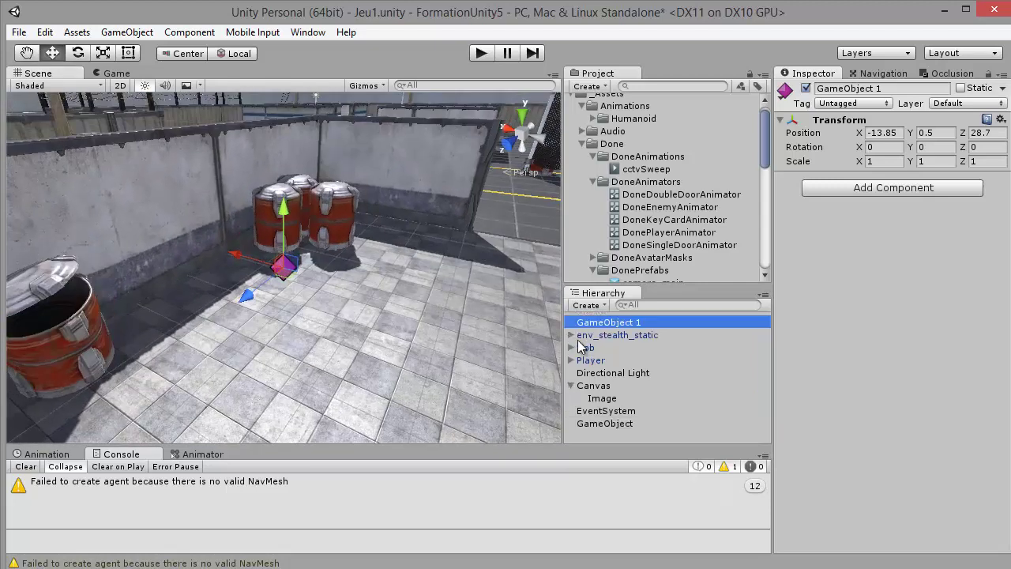
left_click(570, 385)
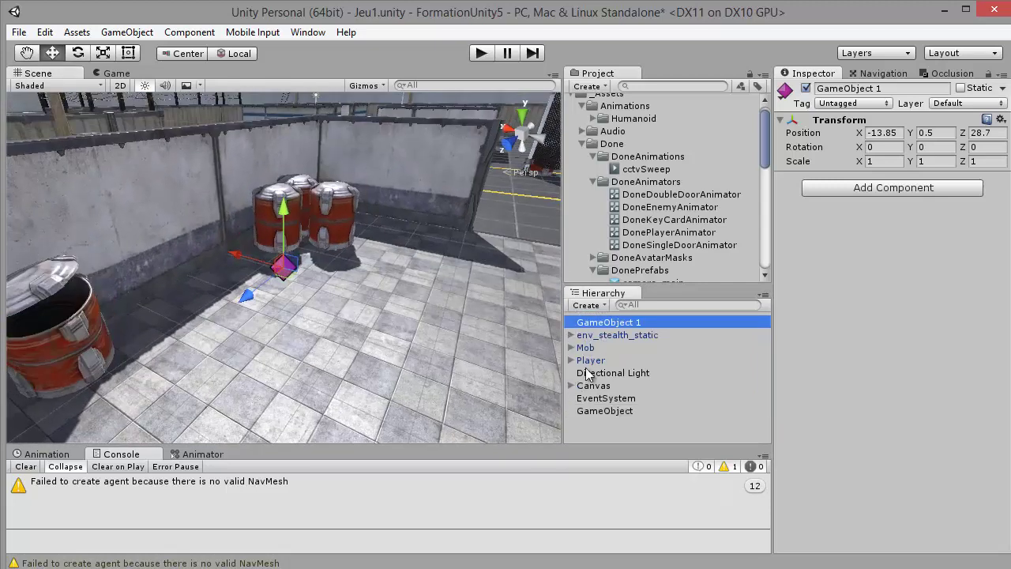
left_click(605, 411)
key("f")
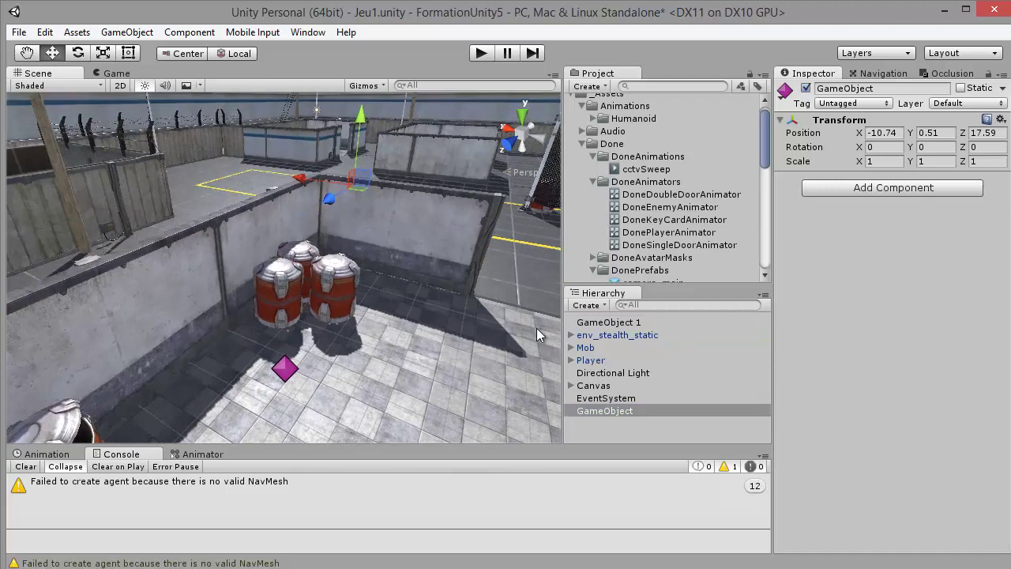
left_click(622, 411)
type("C")
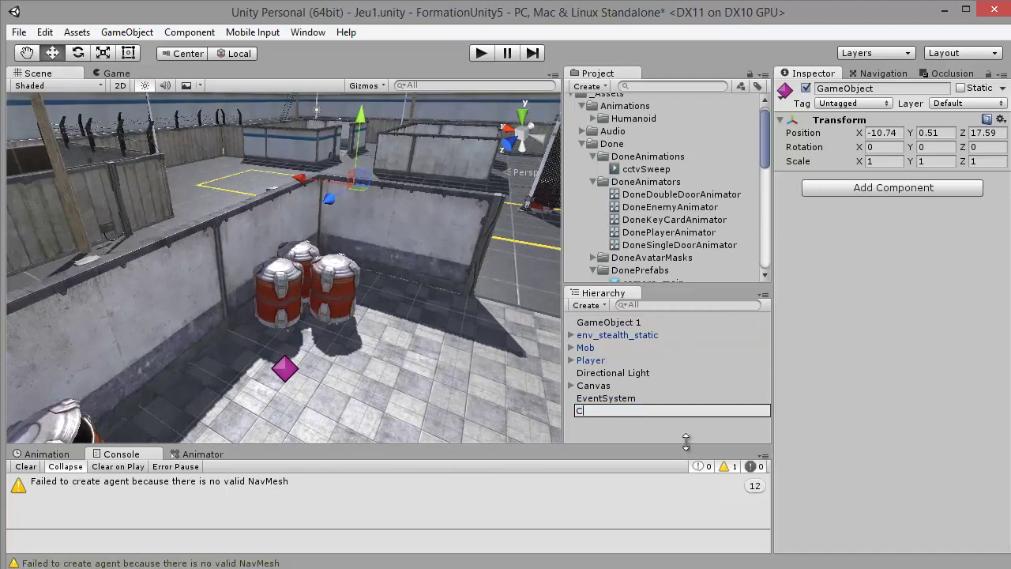
type("entre")
key("Return")
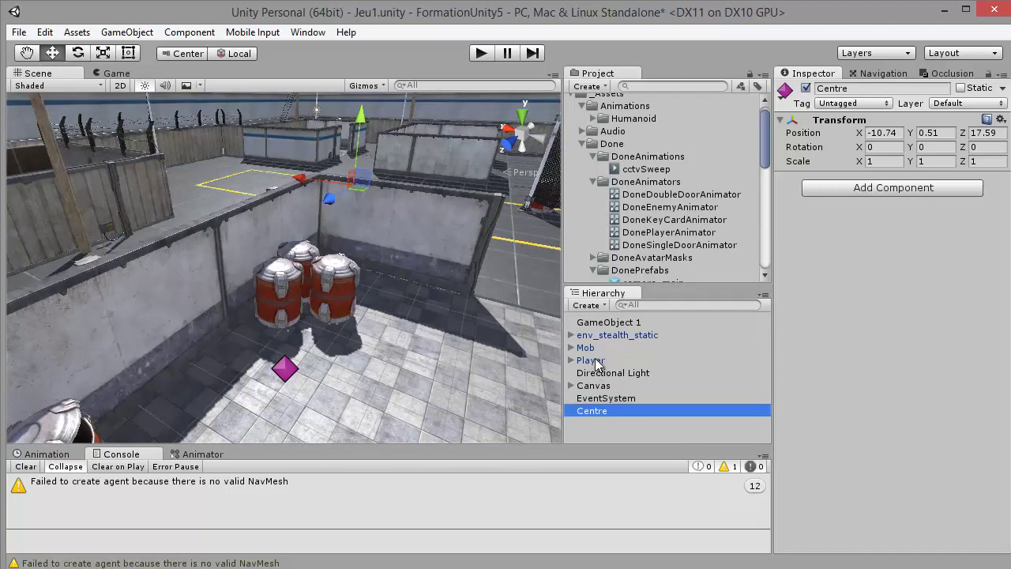
Step: Rename the duplicated marker beside the red barrels as Cache
left_click(603, 316)
left_click(629, 325)
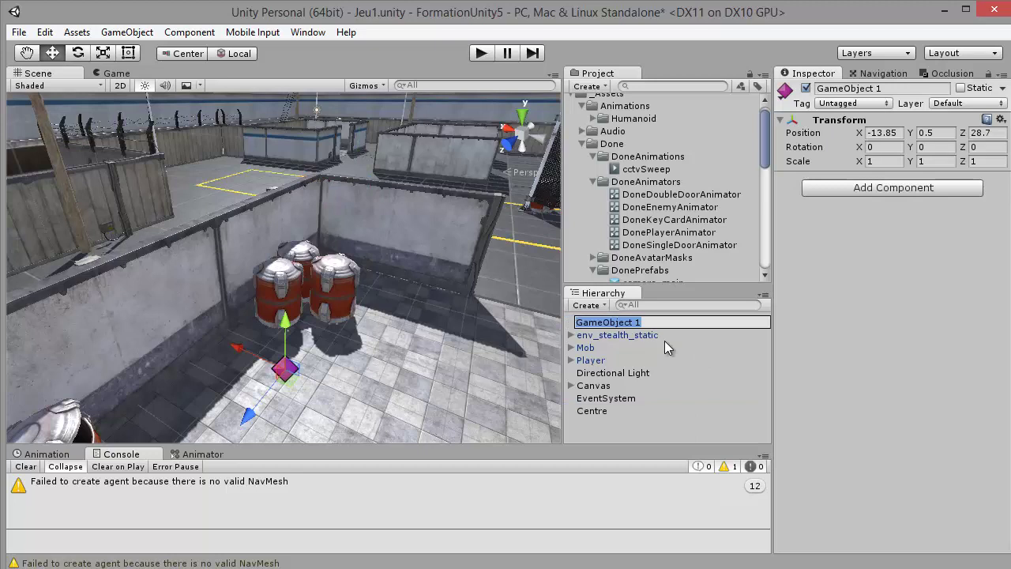
key("F2")
type("Cache")
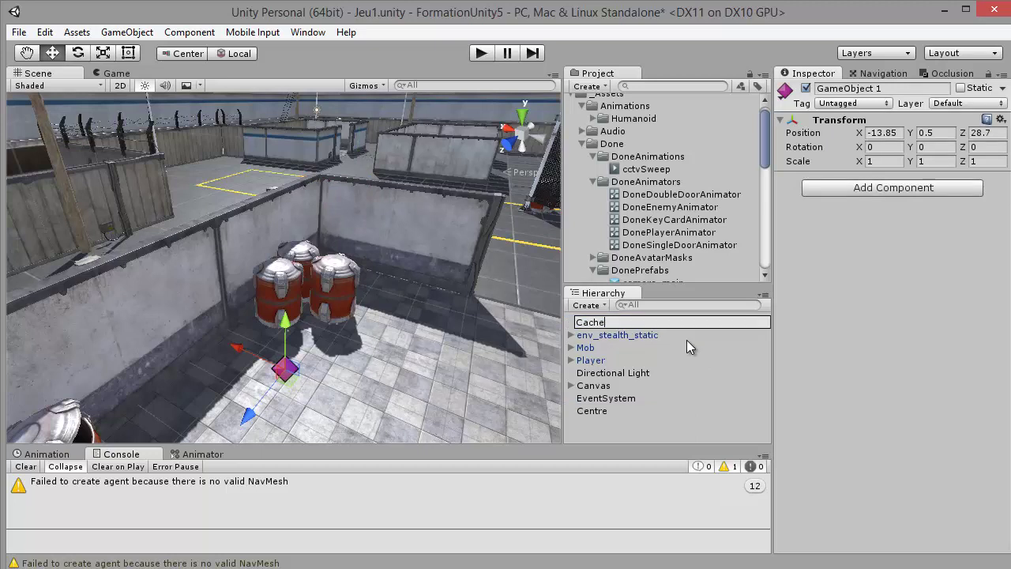
key("Return")
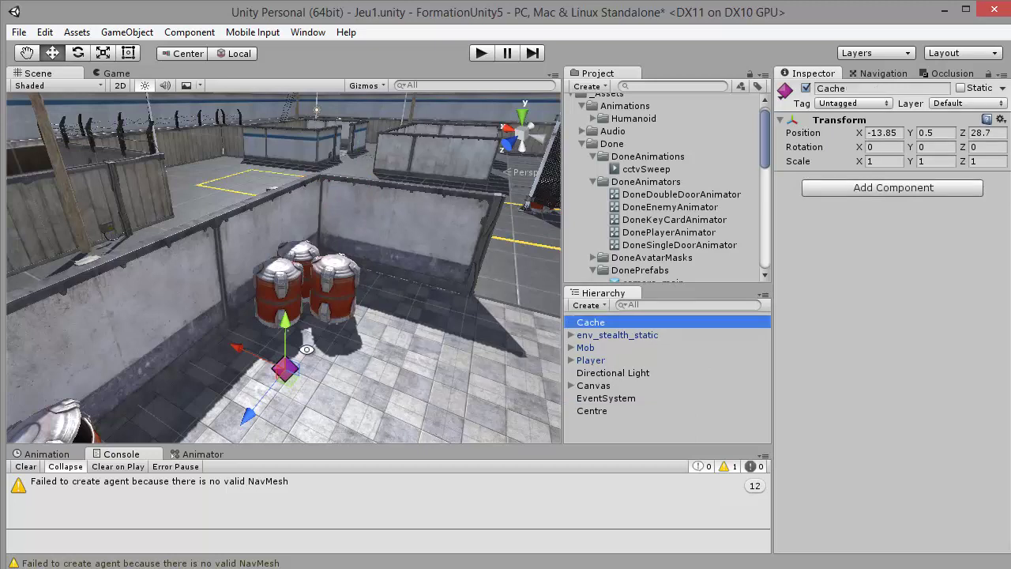
left_click_drag(309, 351, 363, 290, "alt")
scroll(363, 290, "down", 4)
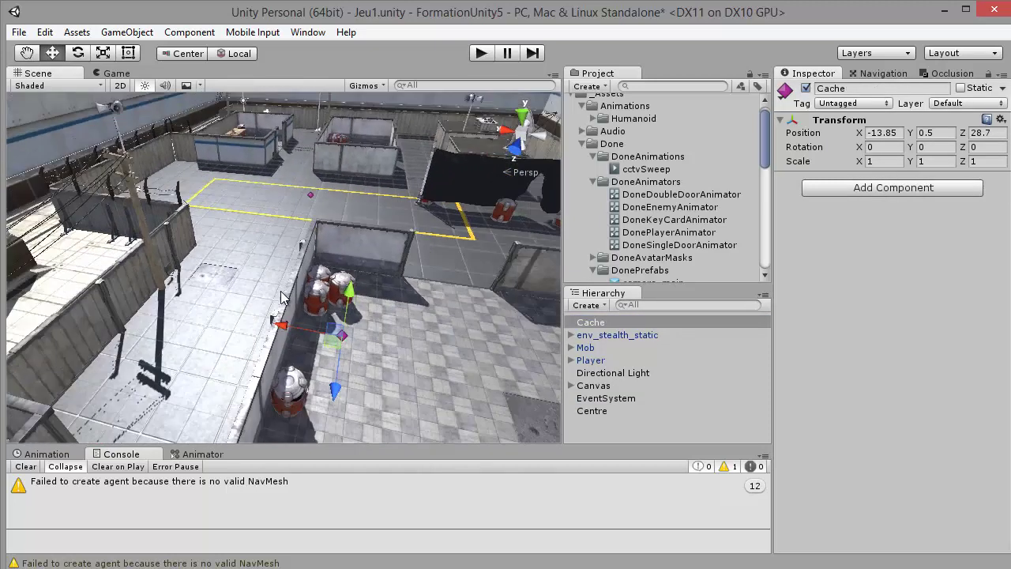
middle_click_drag(284, 295, 447, 164)
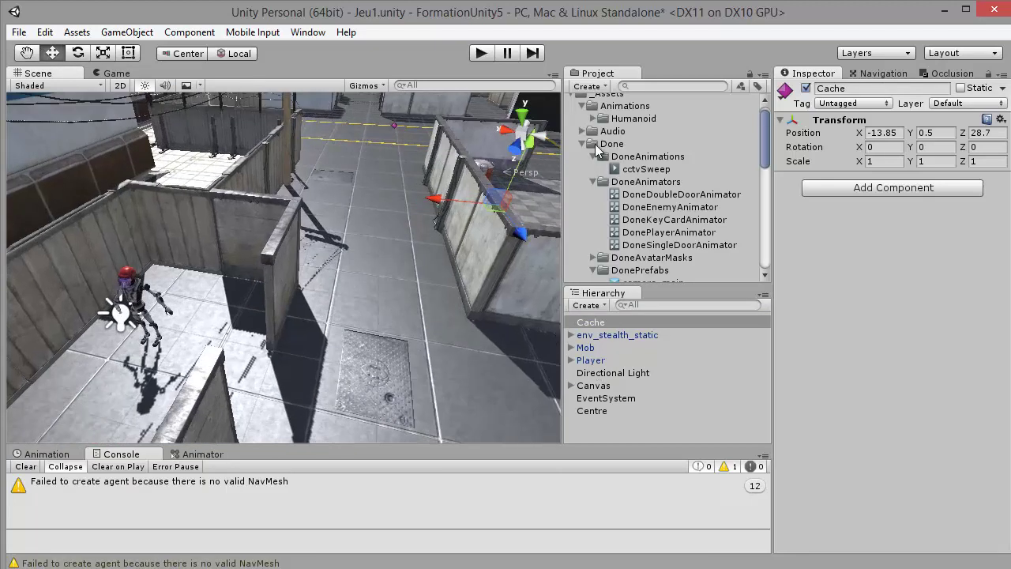
Step: Collapse the _Assets folder and create a project folder named Scripts
scroll(598, 150, "up", 1)
left_click(572, 104)
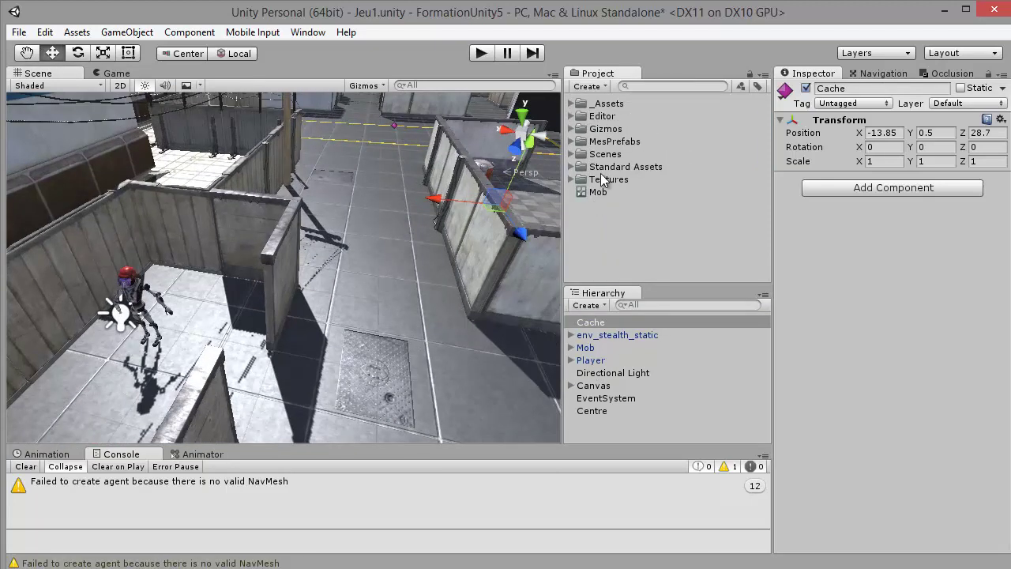
right_click(603, 222)
mouse_move(632, 232)
left_click(826, 232)
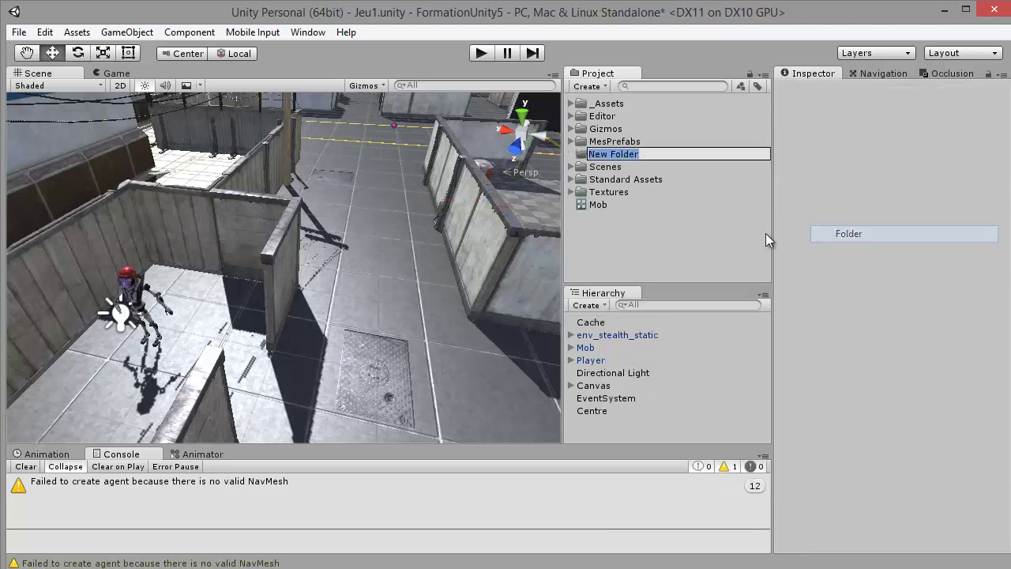
type("Scripts")
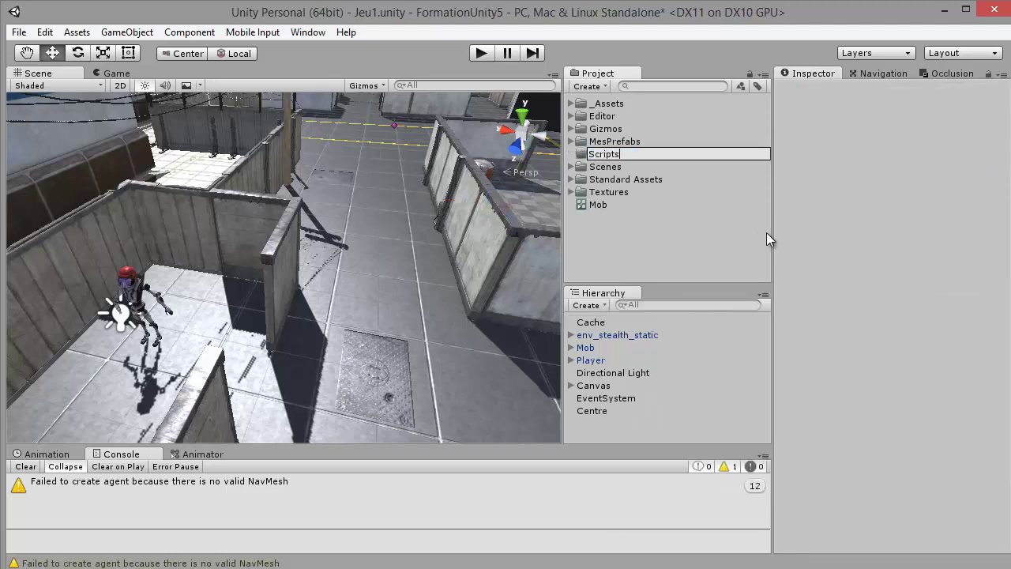
key("Return")
Step: Create a C# script named MobMouve inside the Scripts folder
right_click(606, 169)
mouse_move(641, 183)
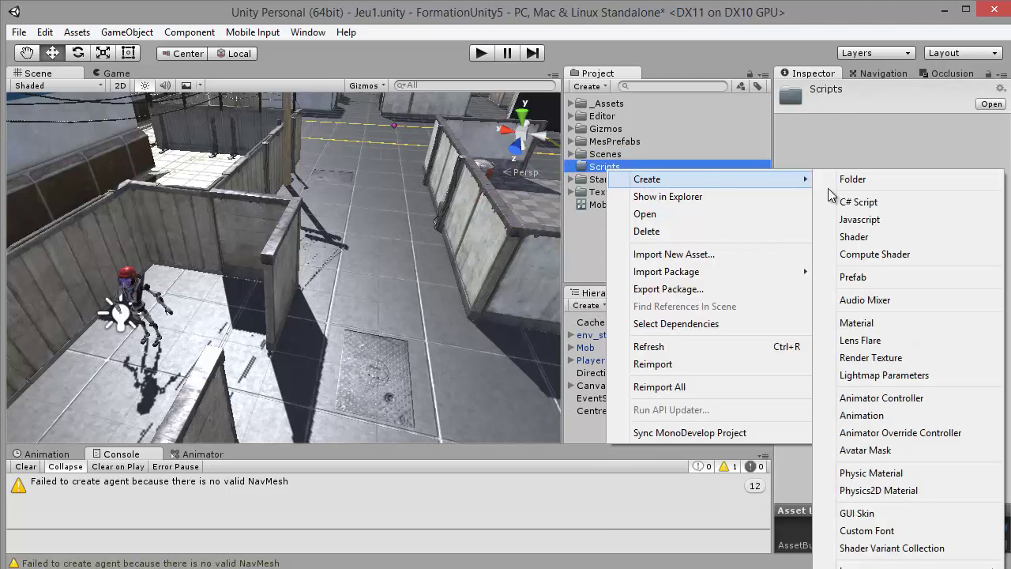
left_click(848, 200)
type("M")
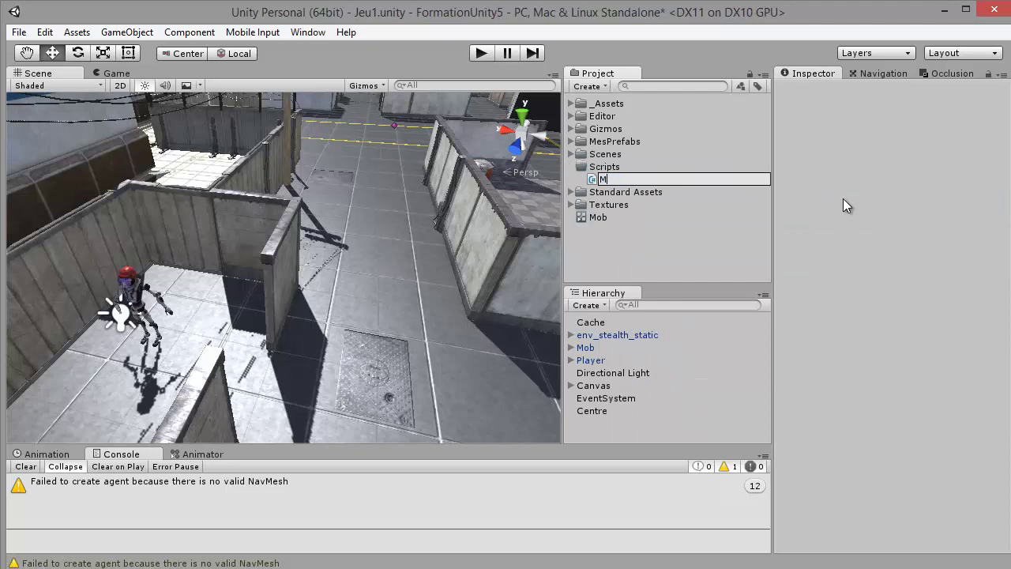
type("obMouve")
key("Return")
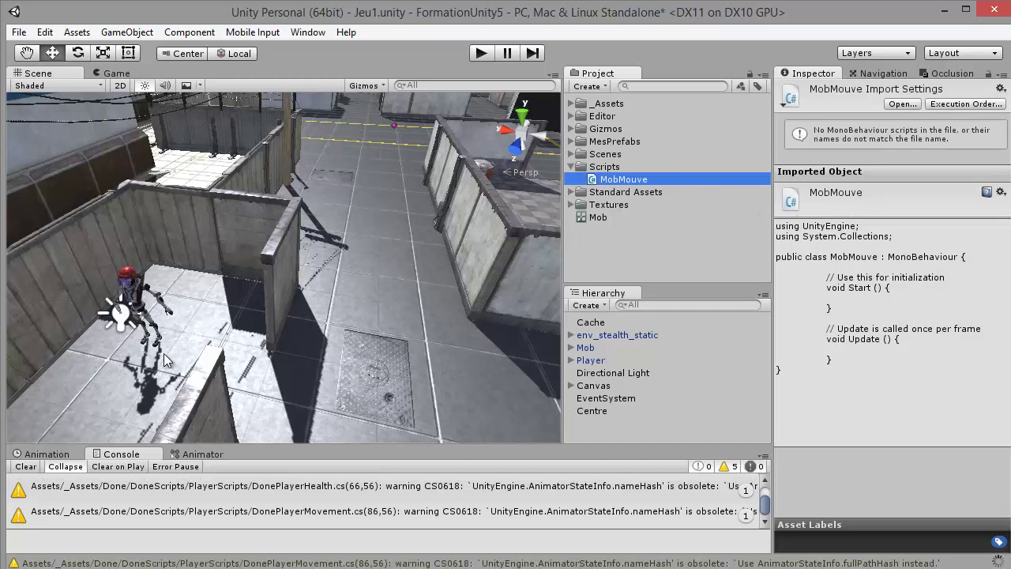
Step: Attach the MobMouve script to the Mob object as a component
left_click(615, 336)
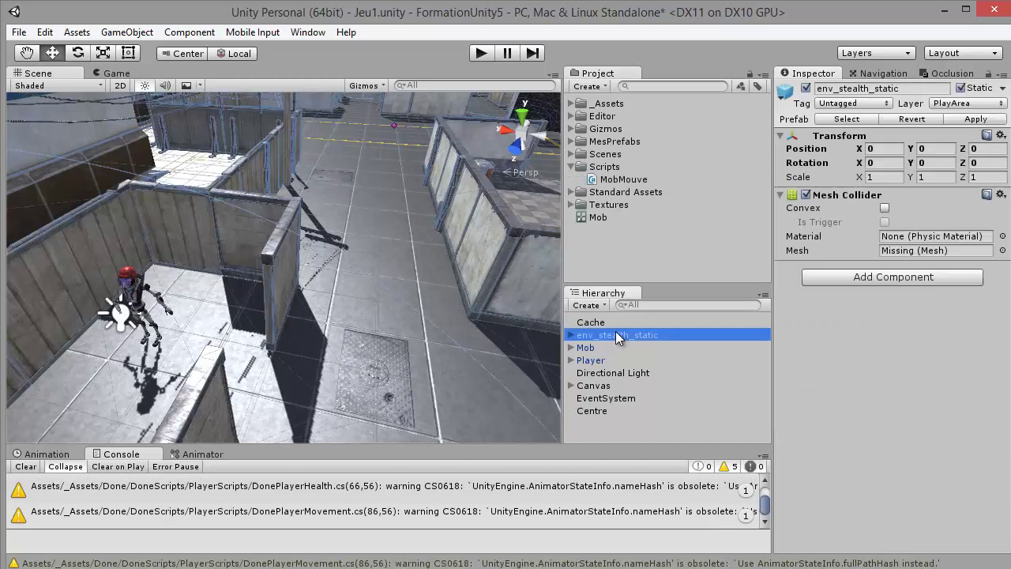
left_click(586, 347)
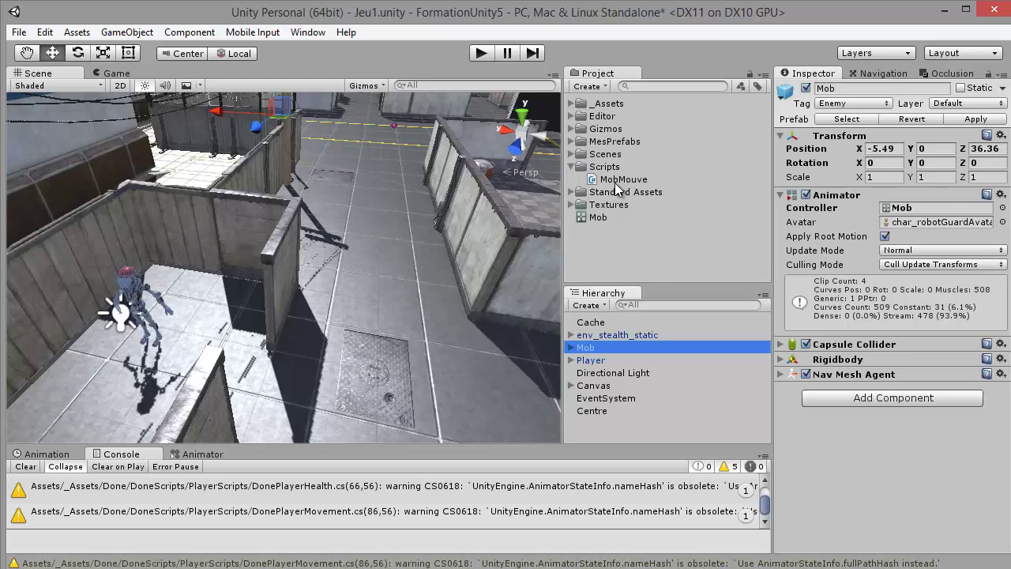
left_click_drag(620, 180, 819, 449)
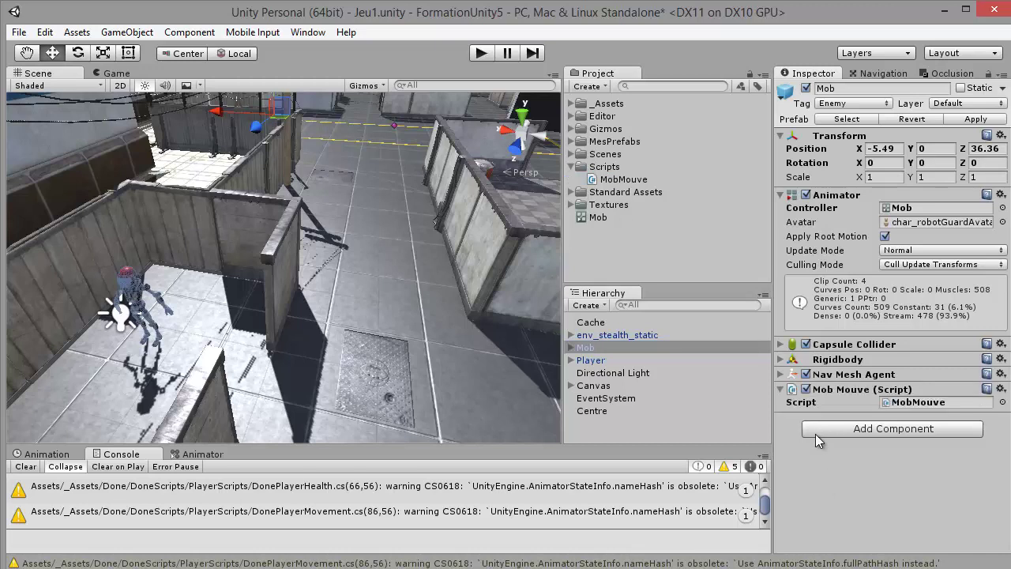
Step: Examine the Nav Mesh Agent settings on Mob and collapse the component again
left_click(781, 375)
scroll(831, 346, "down", 3)
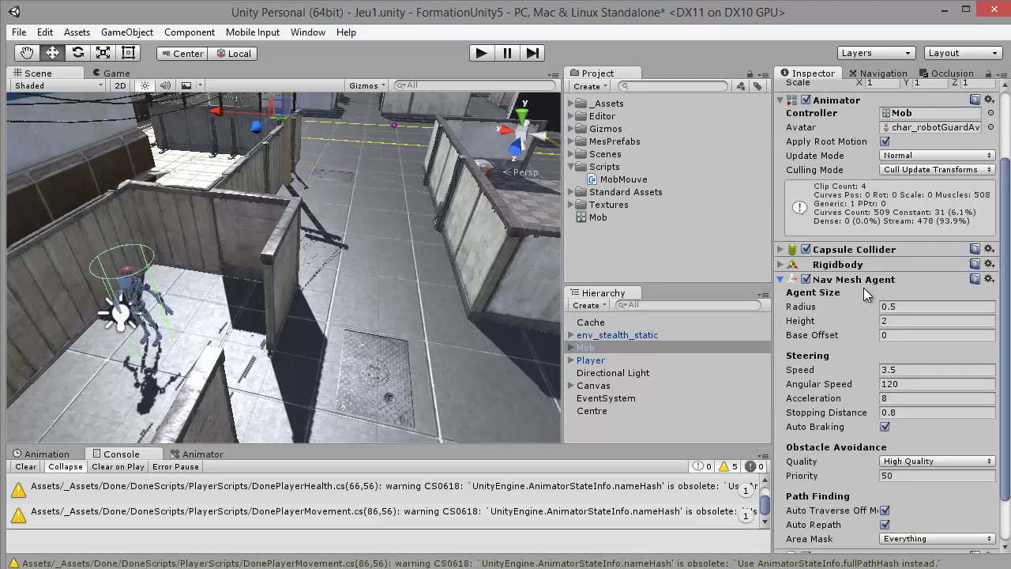
scroll(864, 288, "down", 2)
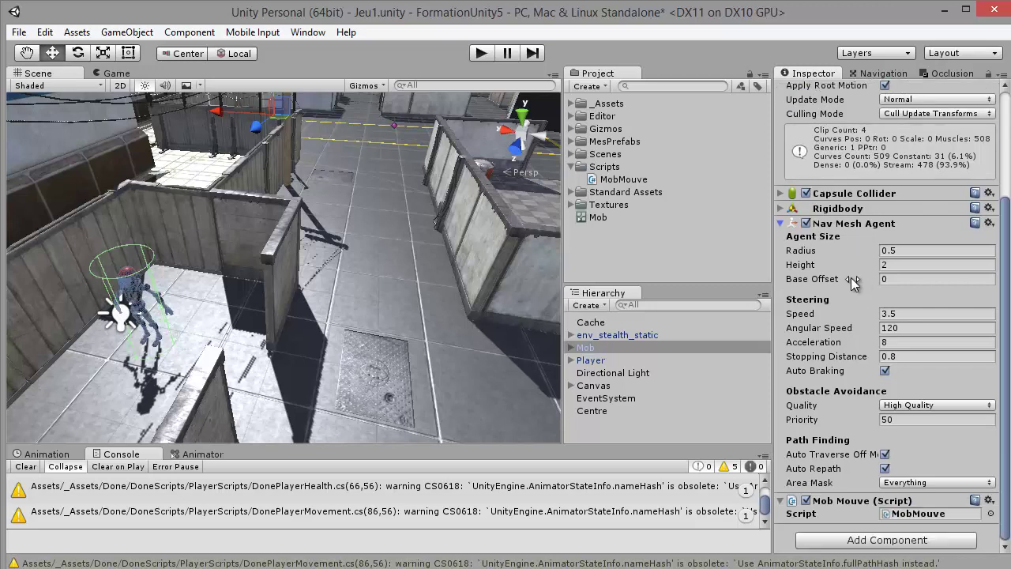
scroll(847, 273, "up", 2)
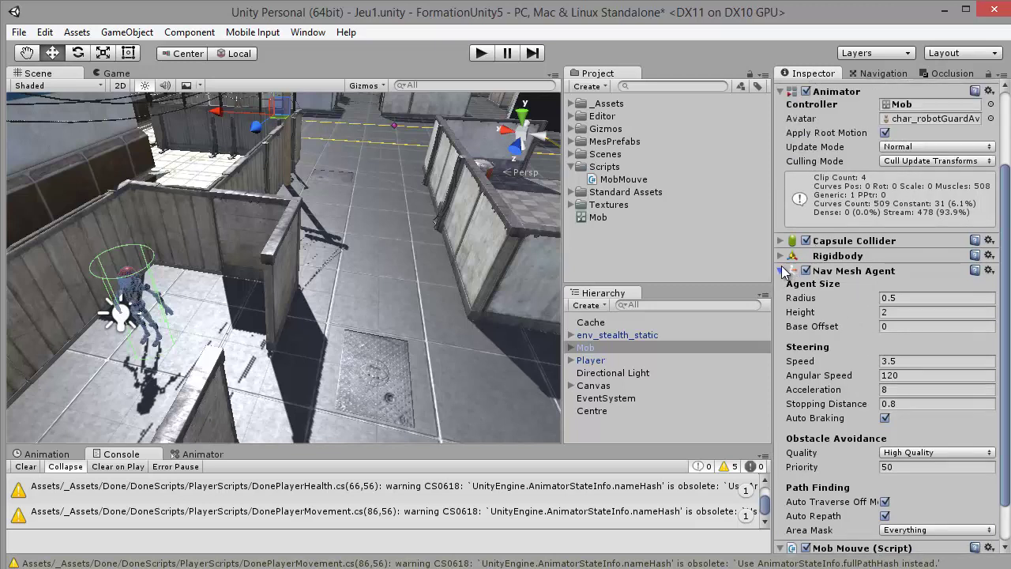
left_click(782, 271)
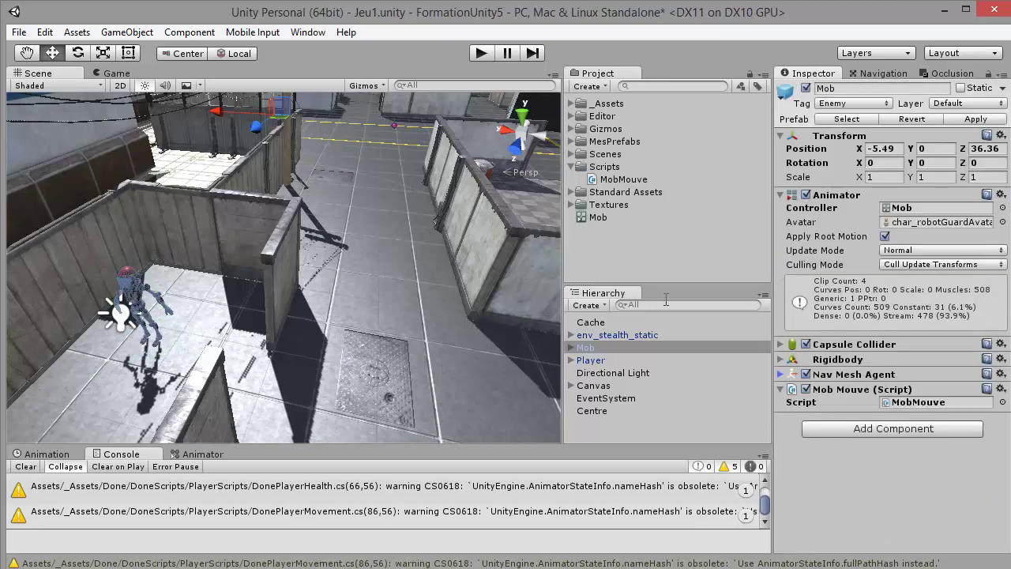
Step: Open the MobMouve script in MonoDevelop, then shrink the editor window and place it over Unity
left_click(614, 180)
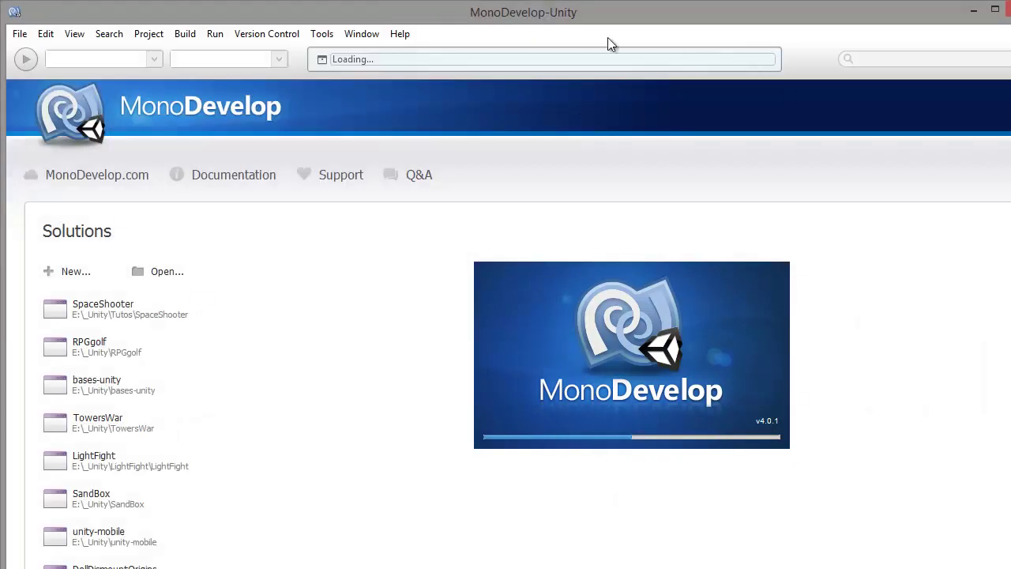
left_click_drag(628, 6, 628, 166)
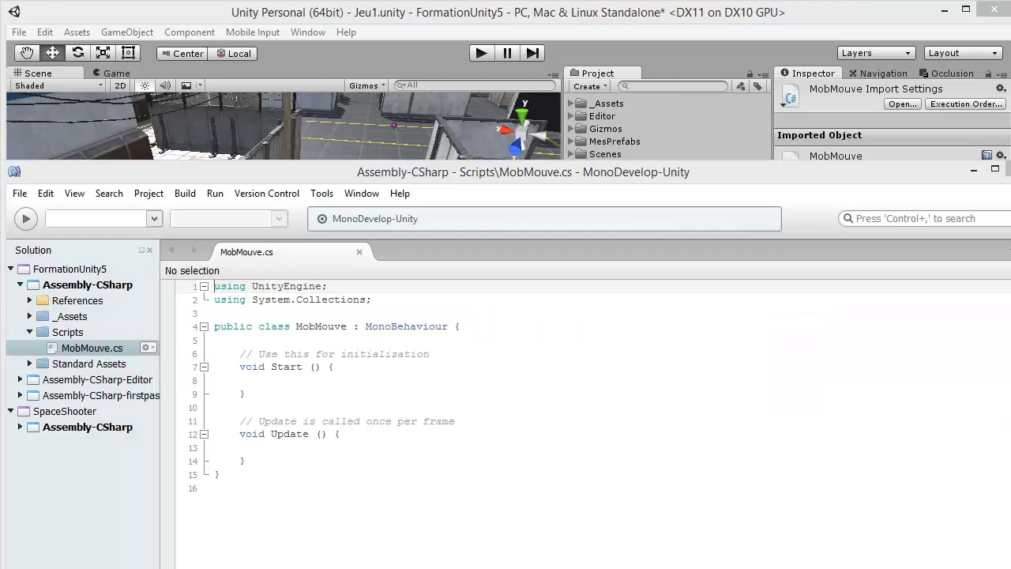
left_click_drag(1010, 160, 763, 293)
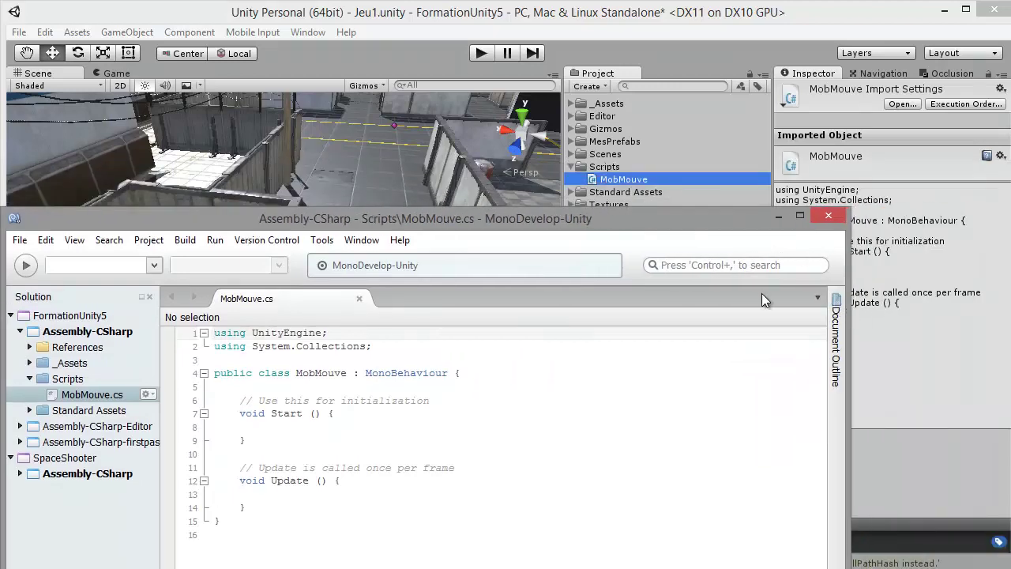
left_click_drag(660, 216, 761, 57)
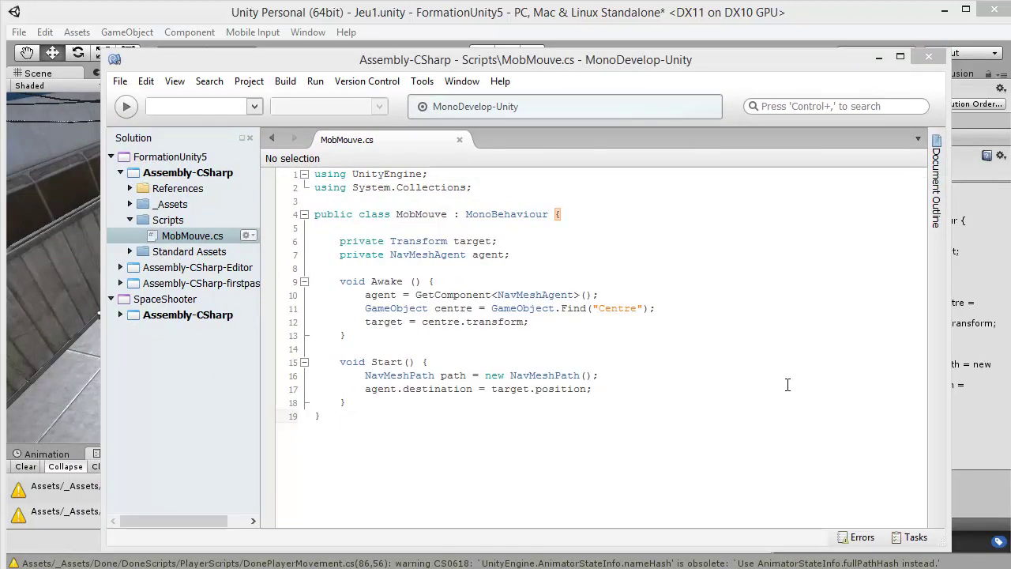
Step: Add a blank line after the Start method in MobMouve.cs and save the script
left_click(662, 255)
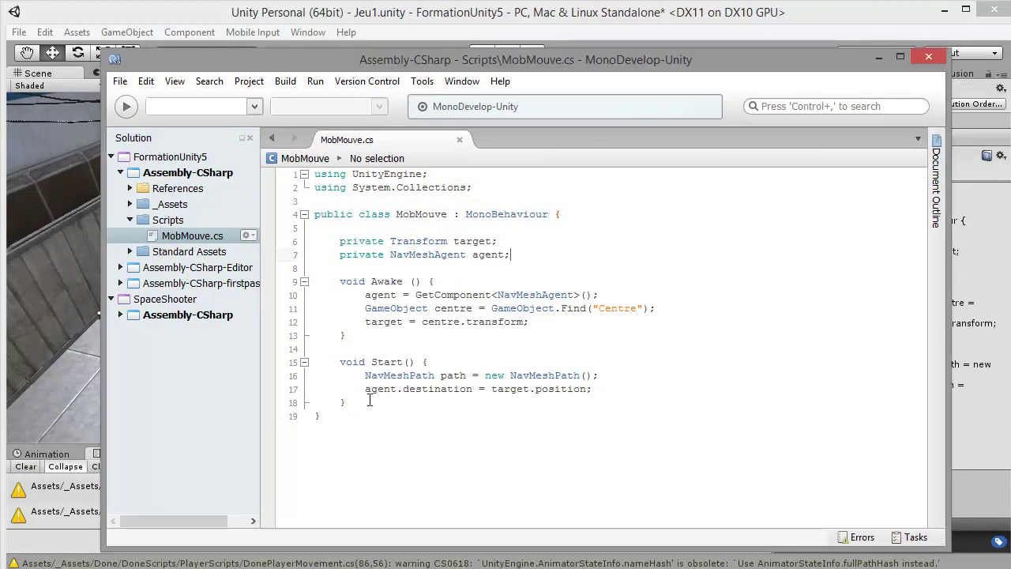
key("Return")
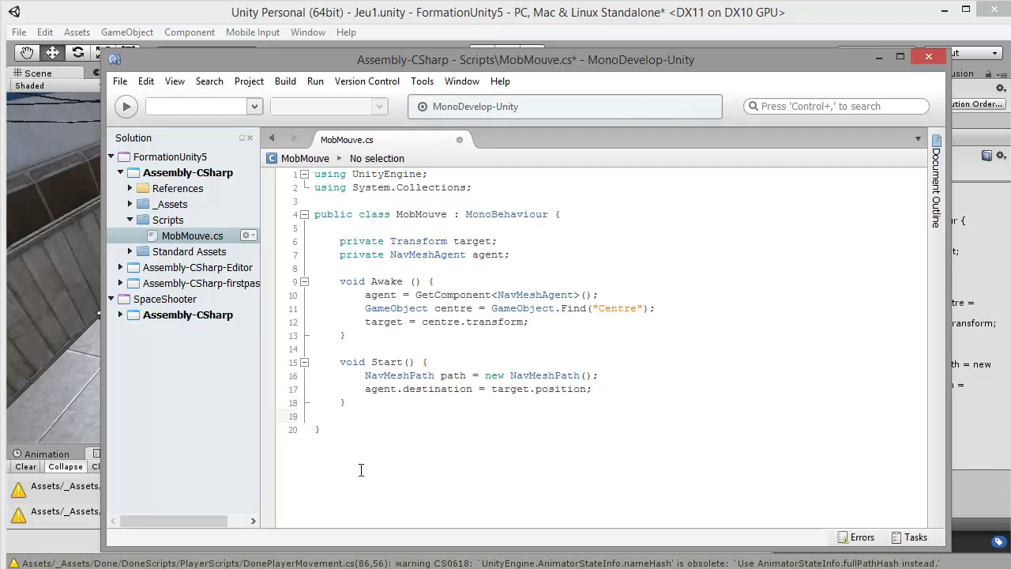
left_click(361, 452)
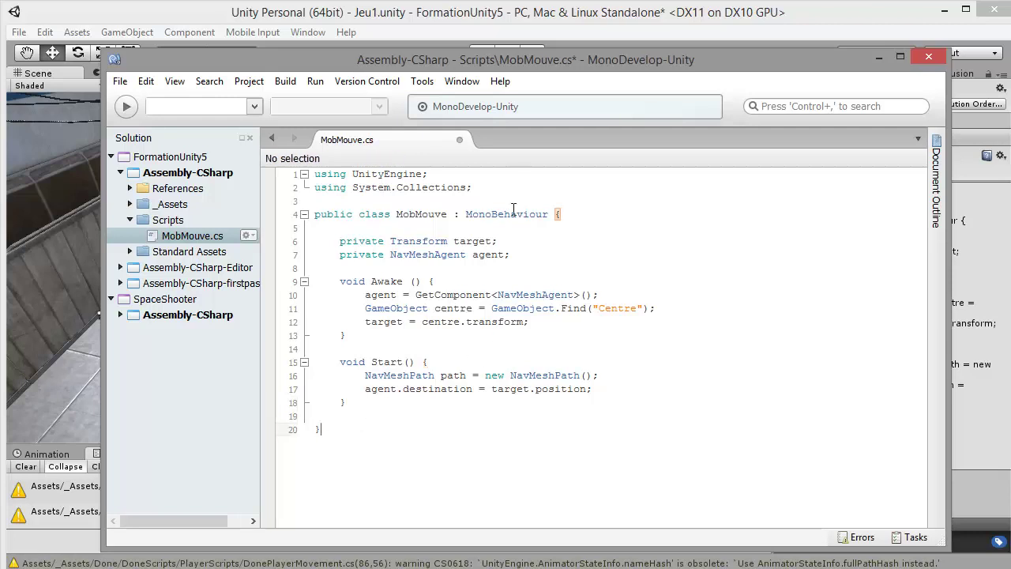
key("ctrl+s")
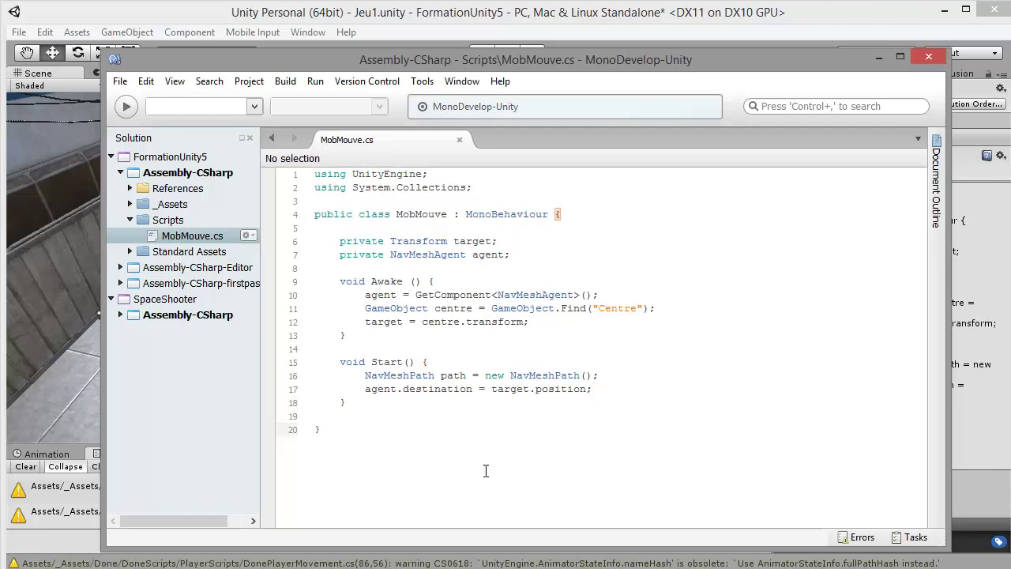
Step: Review the private target and agent declarations in the script, and move the editor window to uncover Unity's Inspector
left_click_drag(534, 65, 525, 43)
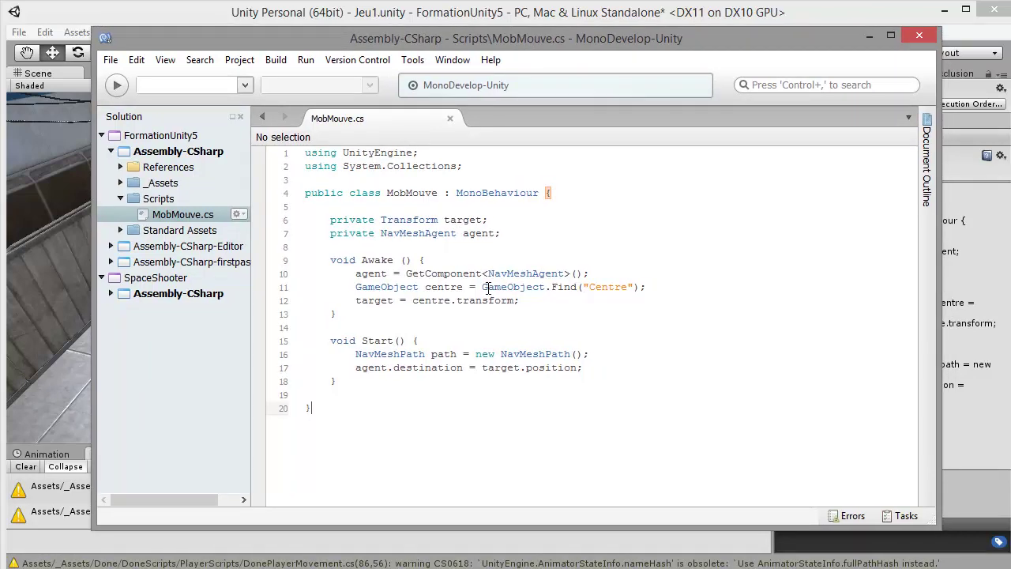
left_click_drag(330, 220, 502, 233)
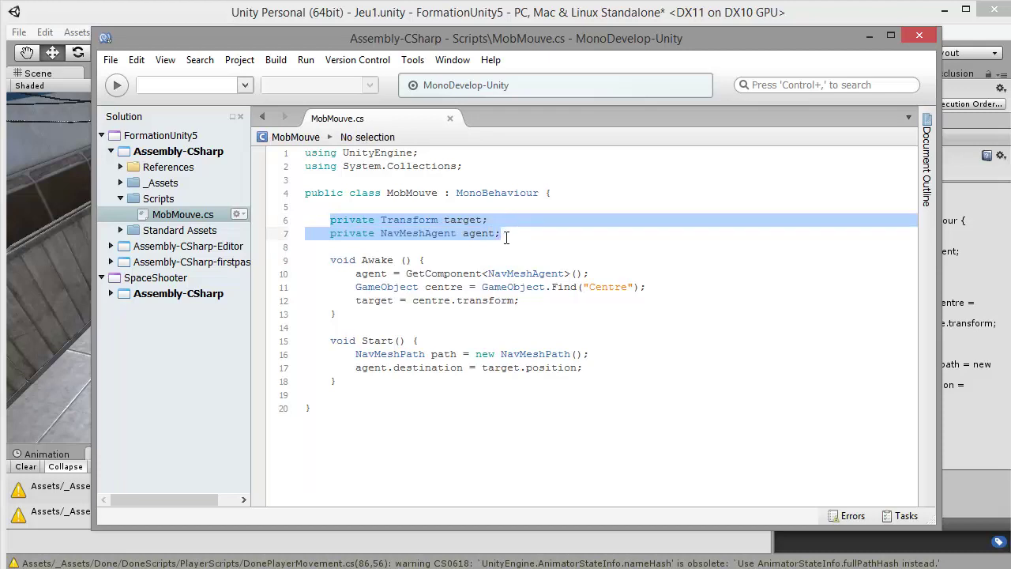
left_click(509, 234)
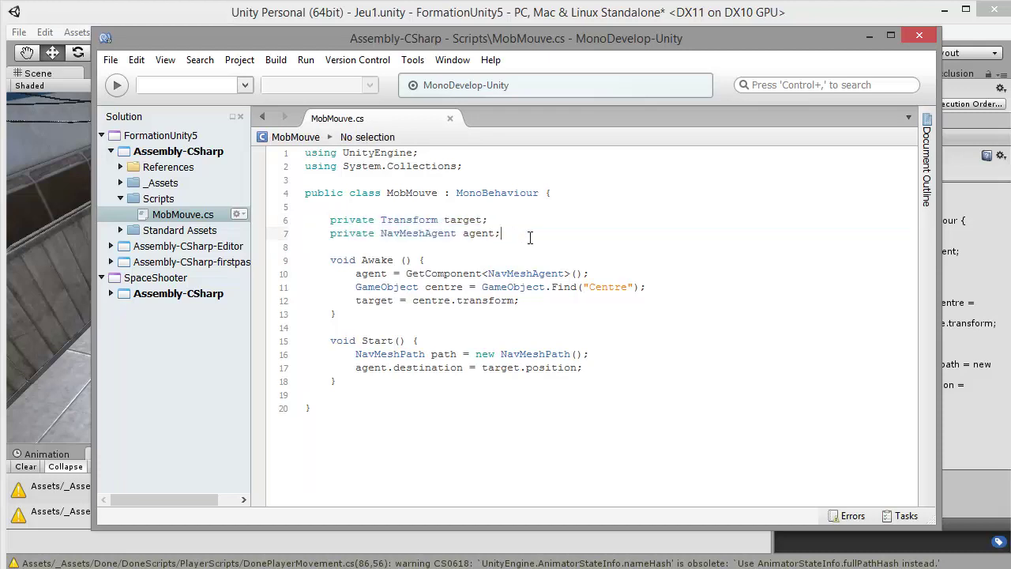
double_click(467, 220)
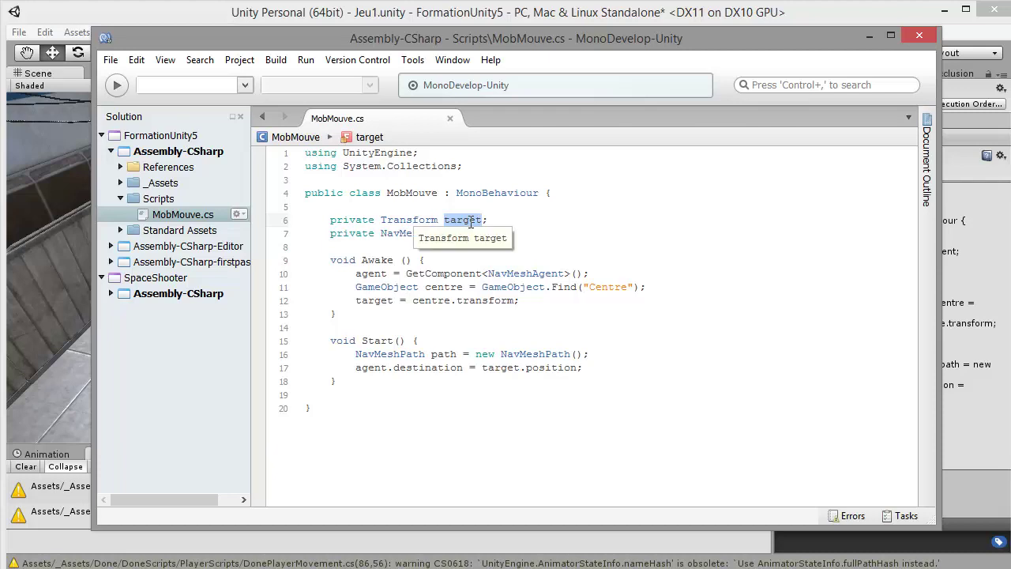
double_click(414, 219)
left_click_drag(703, 35, 494, 47)
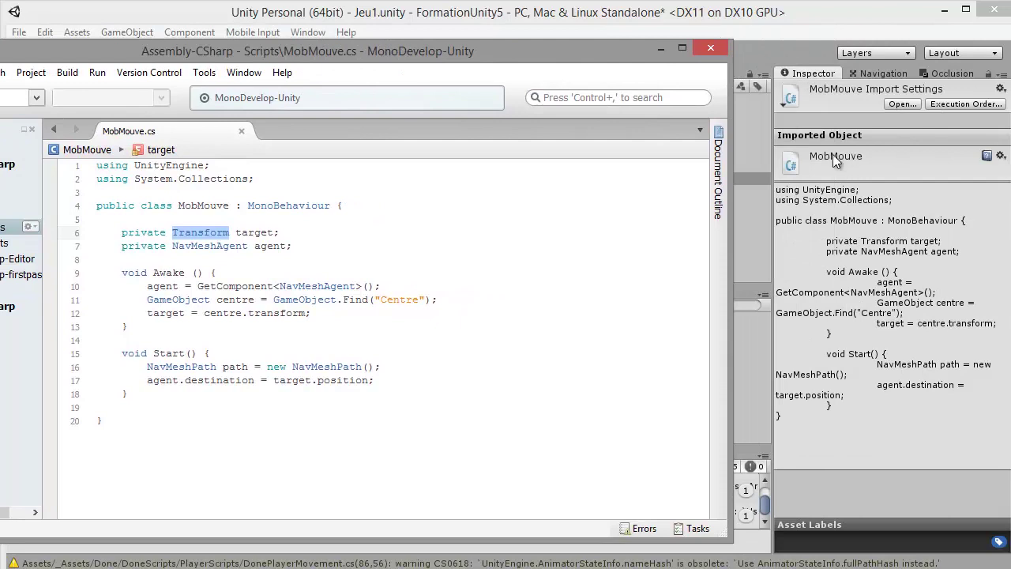
Step: Select Mob in Unity to show its Transform component, and return to the script's target variable in MonoDevelop
left_click(742, 97)
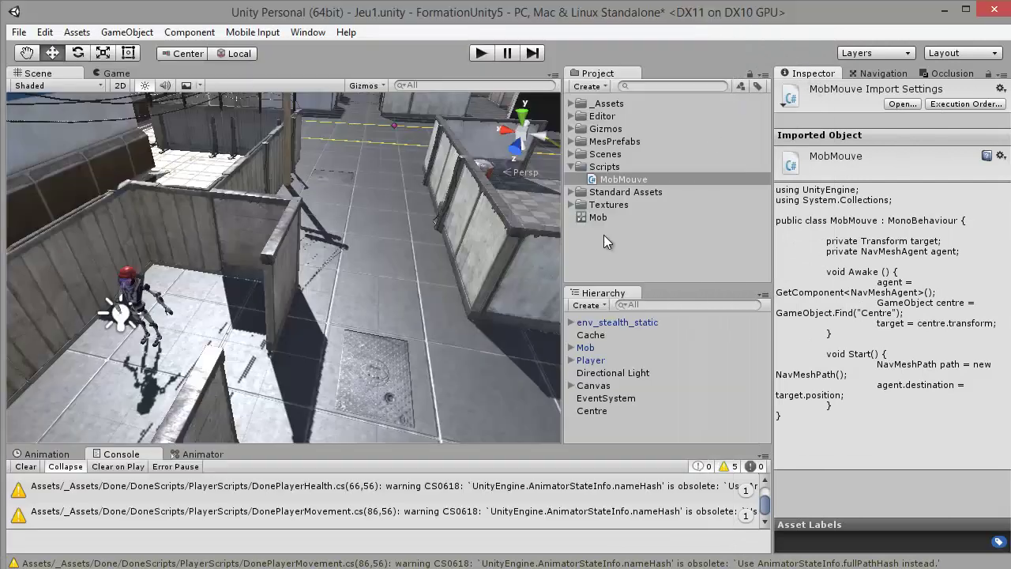
left_click(588, 348)
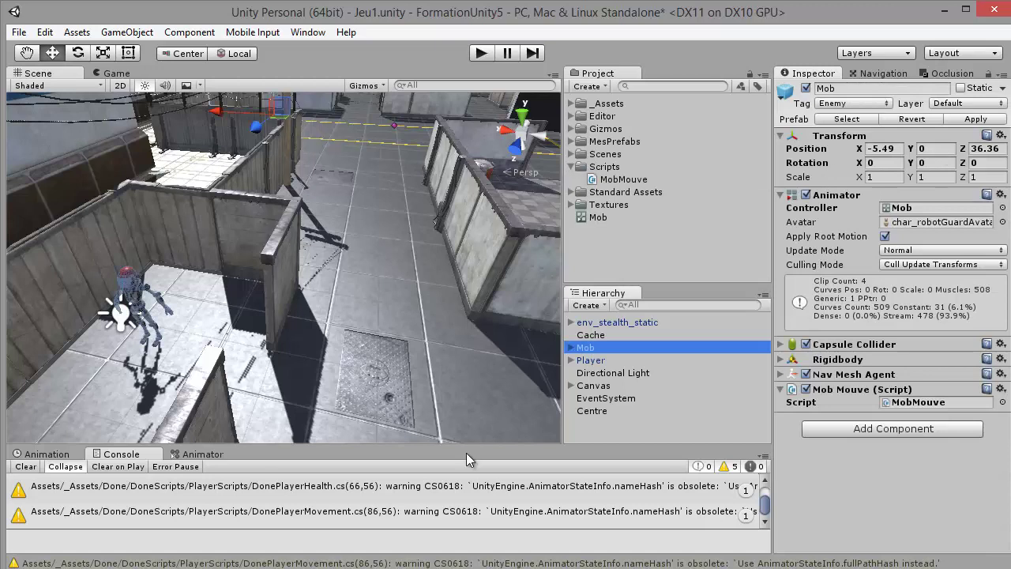
key("alt+Tab")
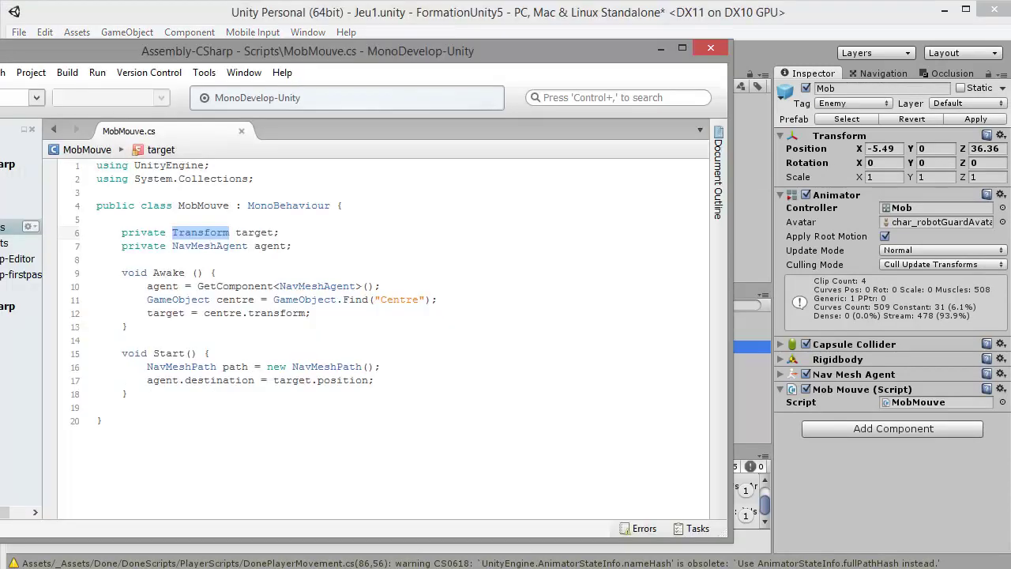
double_click(255, 233)
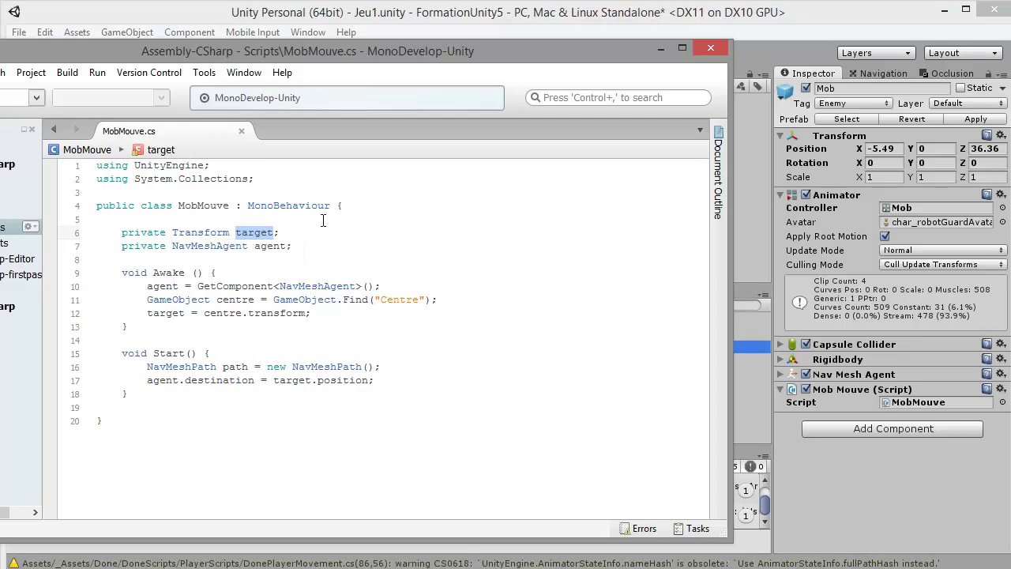
Step: Highlight the NavMeshAgent type in the script and examine Mob's expanded Nav Mesh Agent component in Unity
left_click_drag(173, 245, 235, 247)
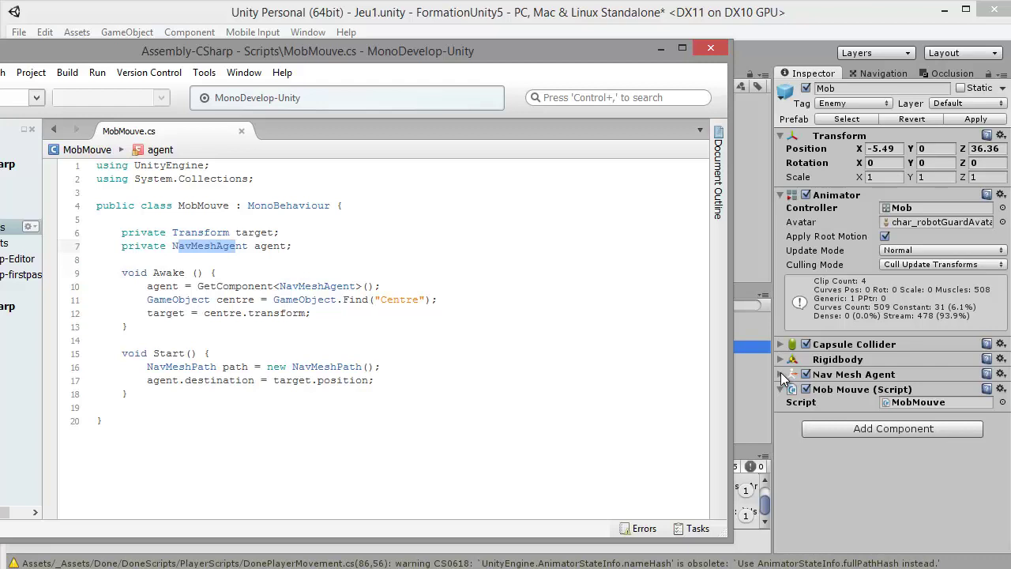
left_click(806, 376)
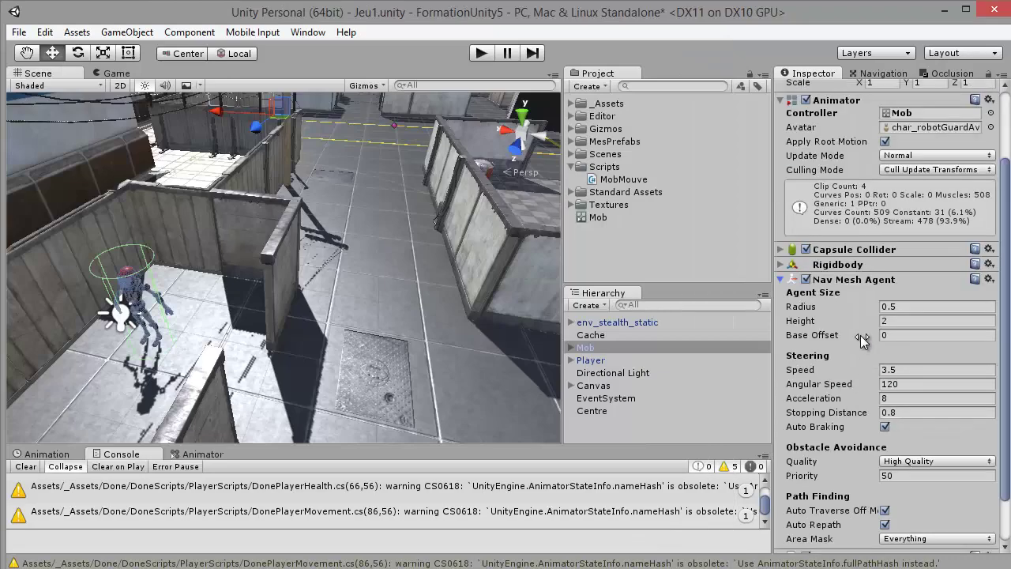
scroll(948, 352, "down", 2)
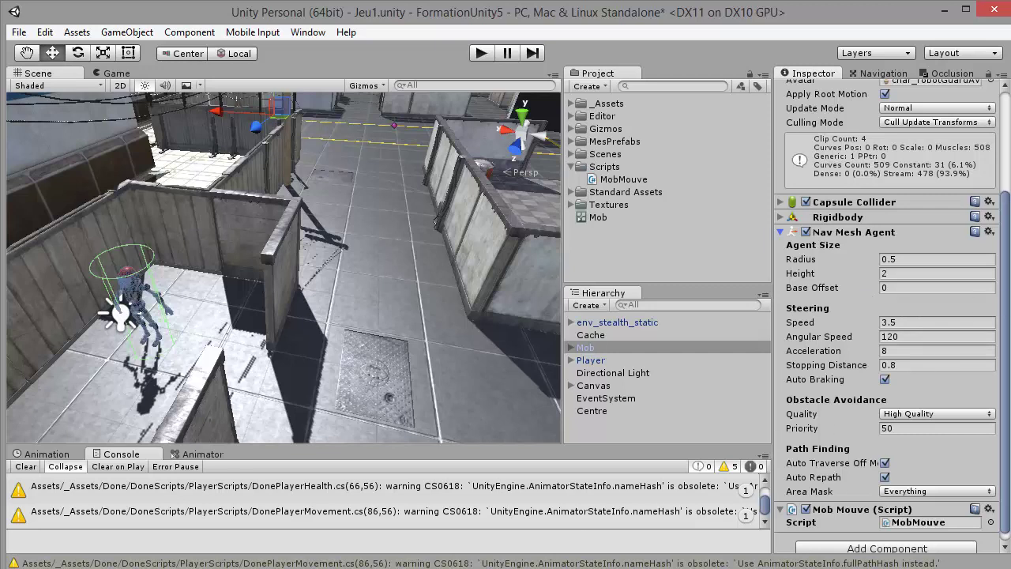
Step: Return to MonoDevelop and review the Awake method, highlighting the GetComponent<NavMeshAgent>() call that assigns the agent
key("alt+Tab")
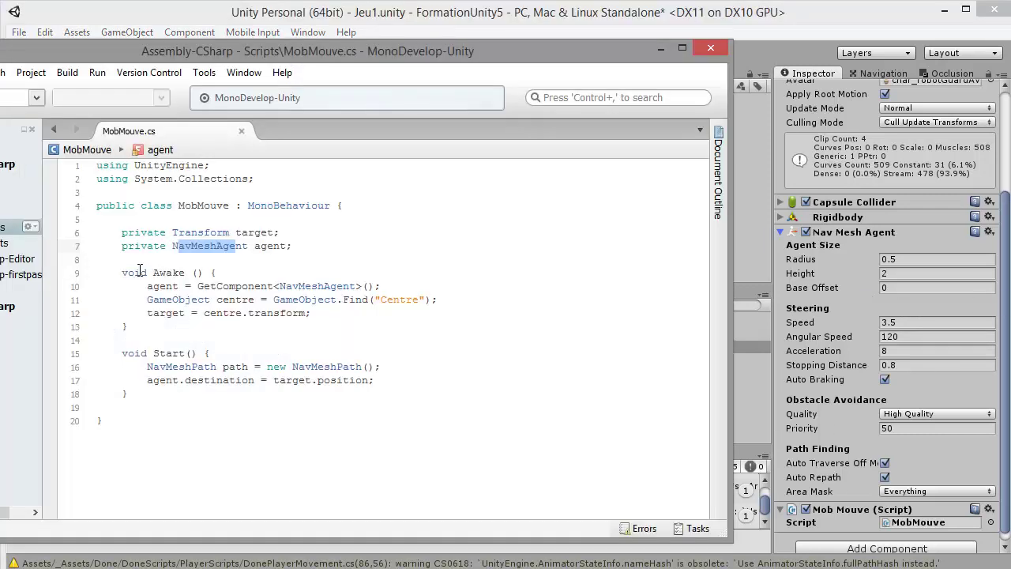
left_click_drag(134, 272, 166, 328)
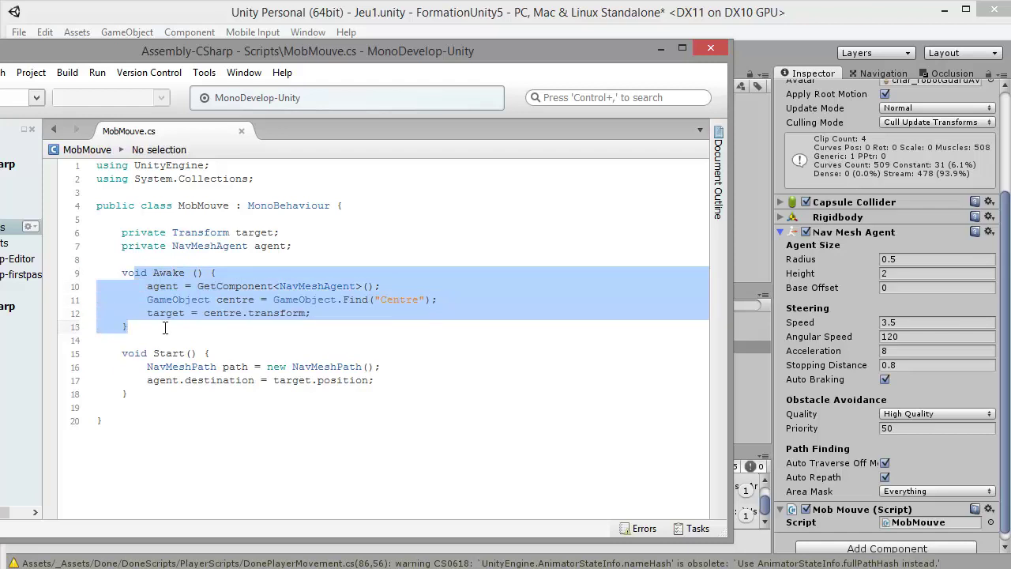
left_click(246, 271)
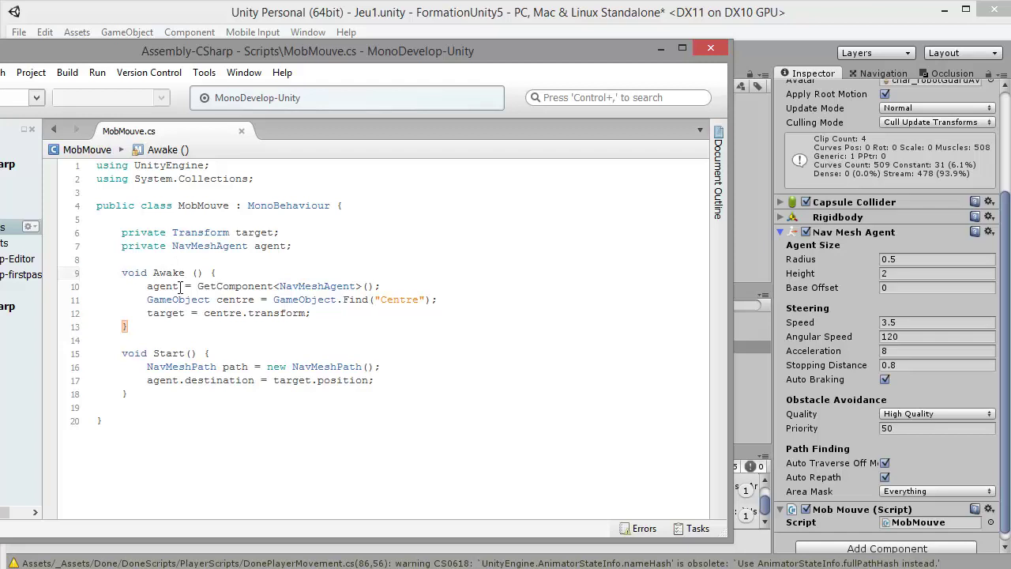
left_click_drag(147, 286, 368, 288)
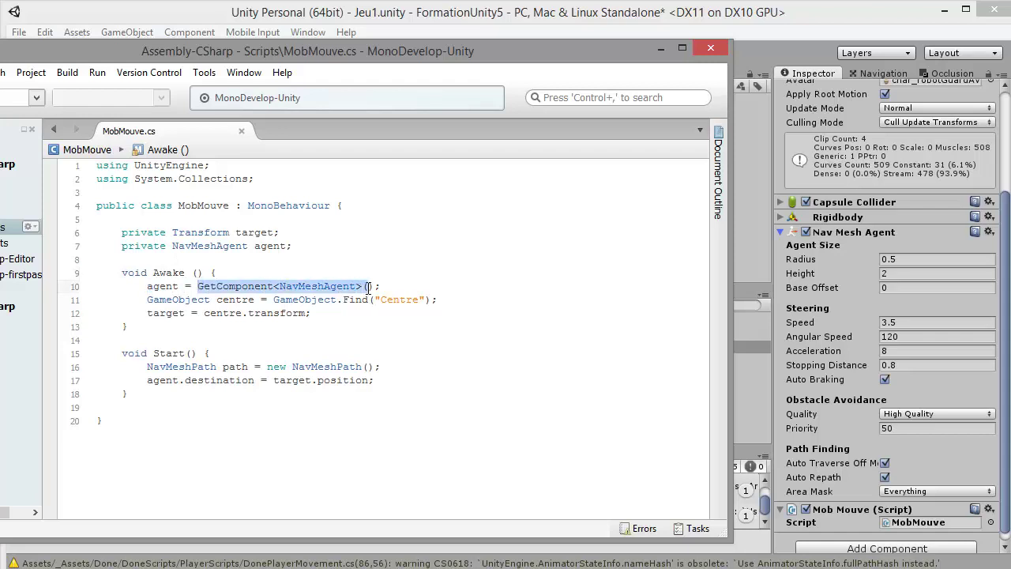
double_click(224, 289)
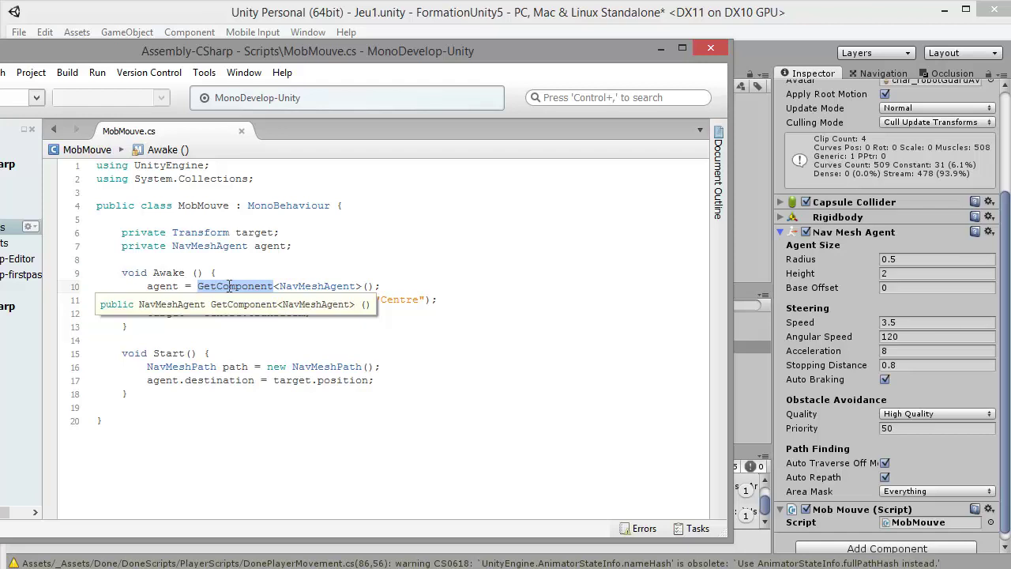
left_click_drag(280, 286, 343, 286)
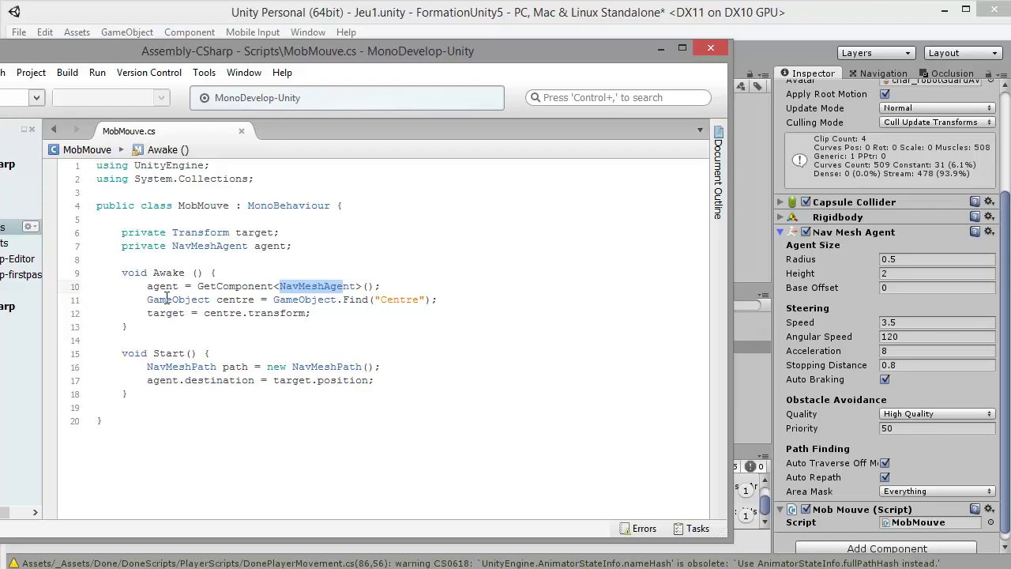
Step: Review the GameObject.Find("Centre") and target assignment lines in Awake, selecting Centre in Unity to compare its Transform
left_click_drag(273, 299, 433, 301)
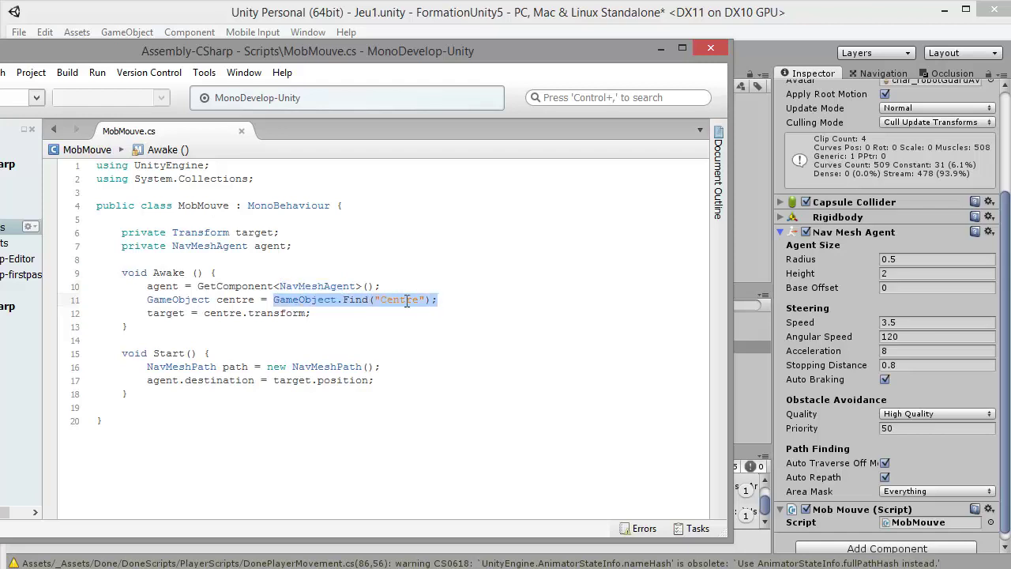
left_click(597, 13)
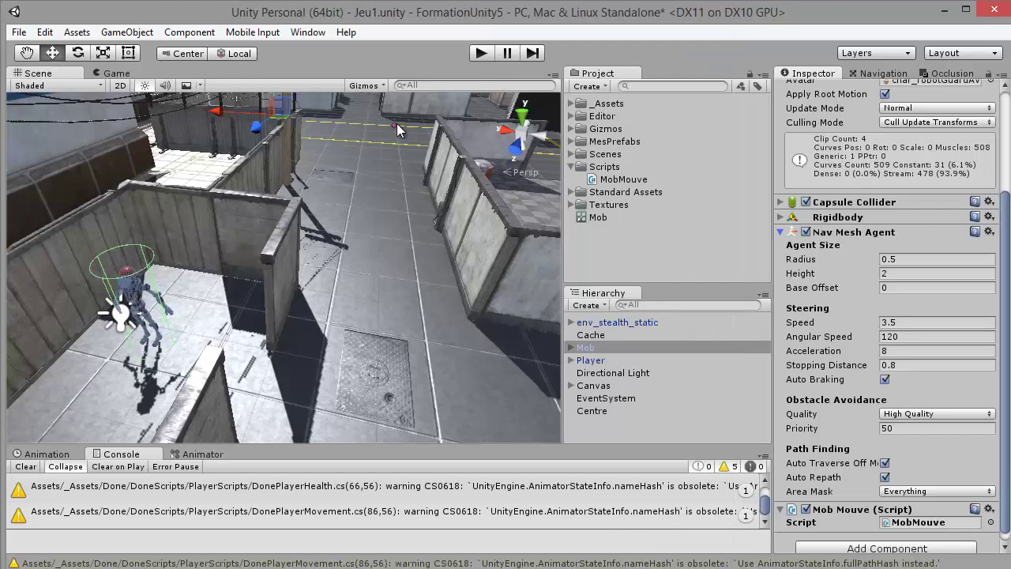
left_click(397, 131)
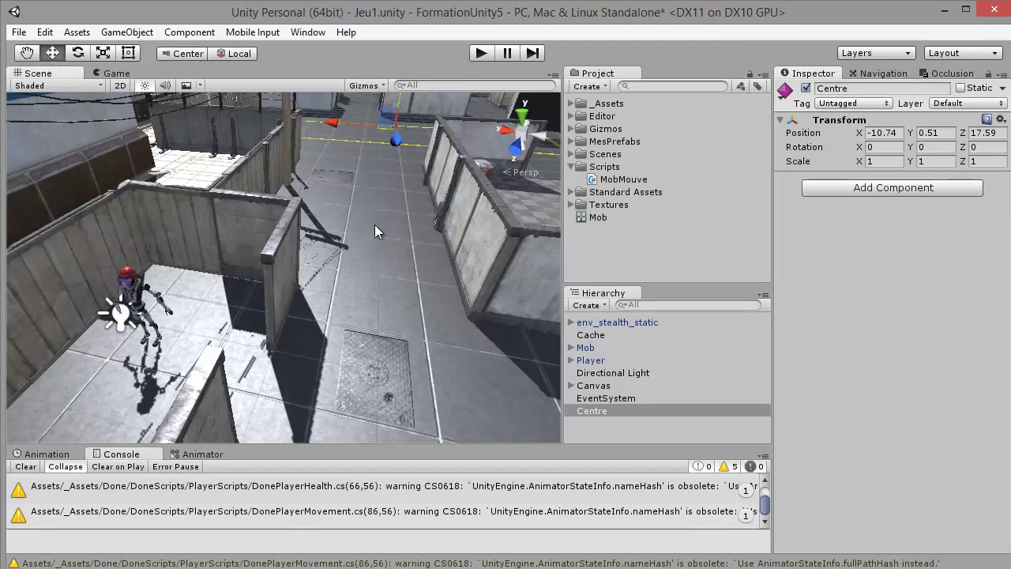
key("alt+Tab")
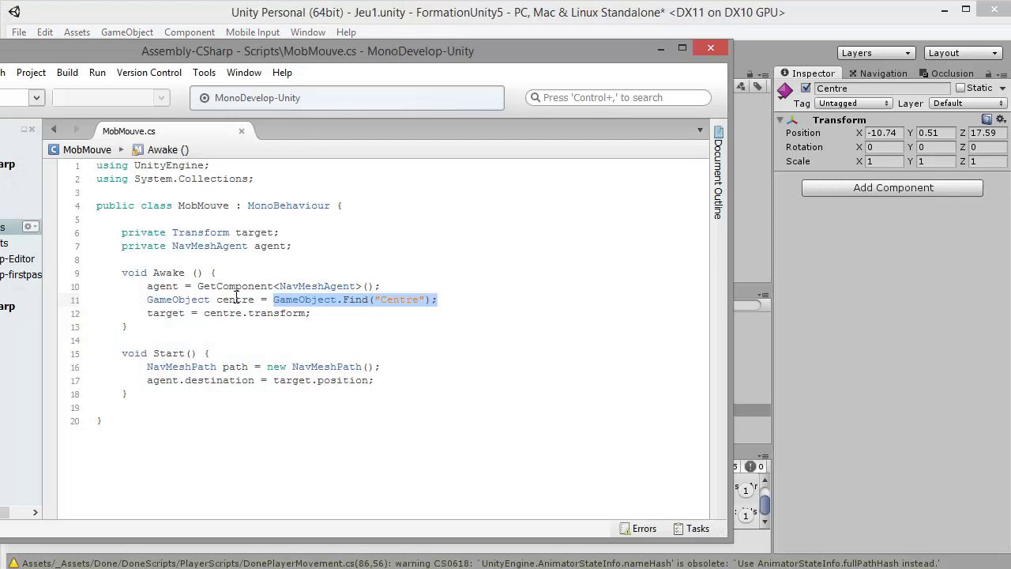
double_click(233, 300)
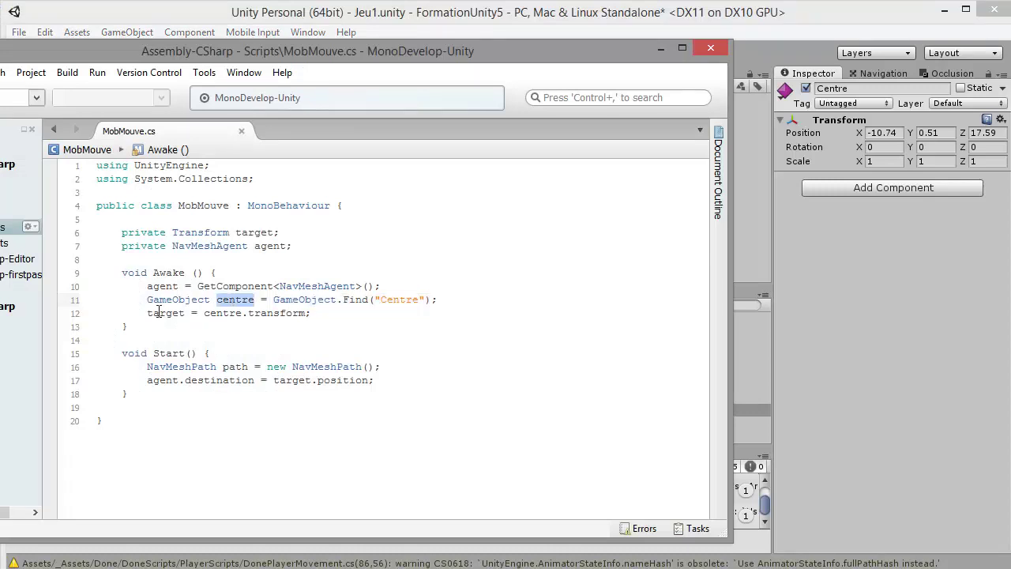
double_click(159, 313)
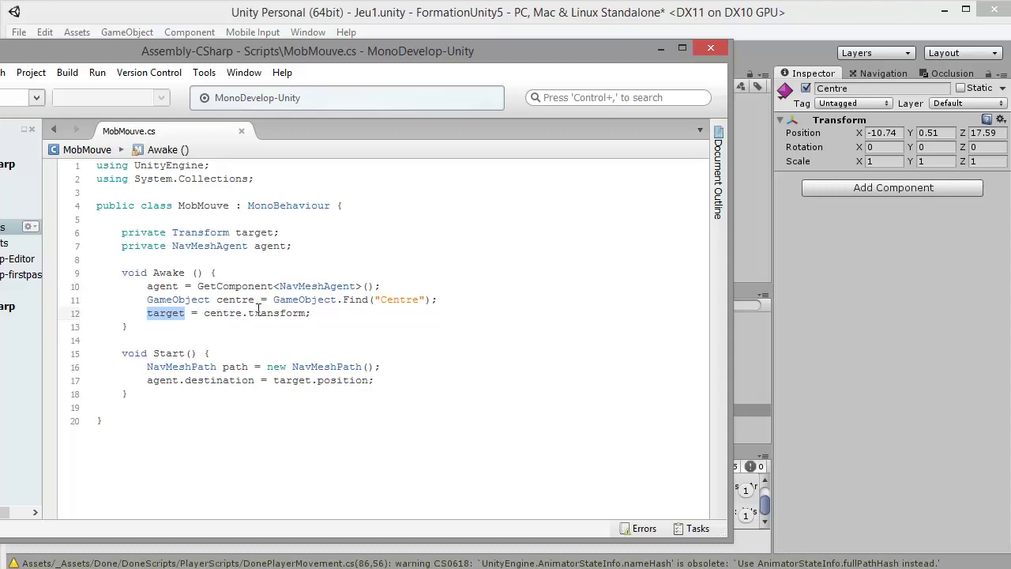
left_click(536, 30)
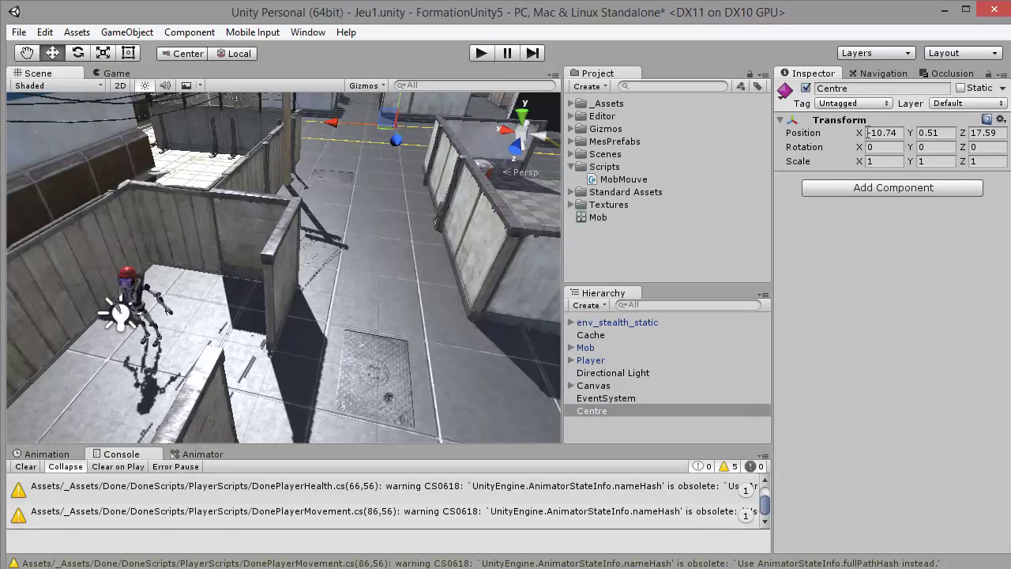
key("alt+Tab")
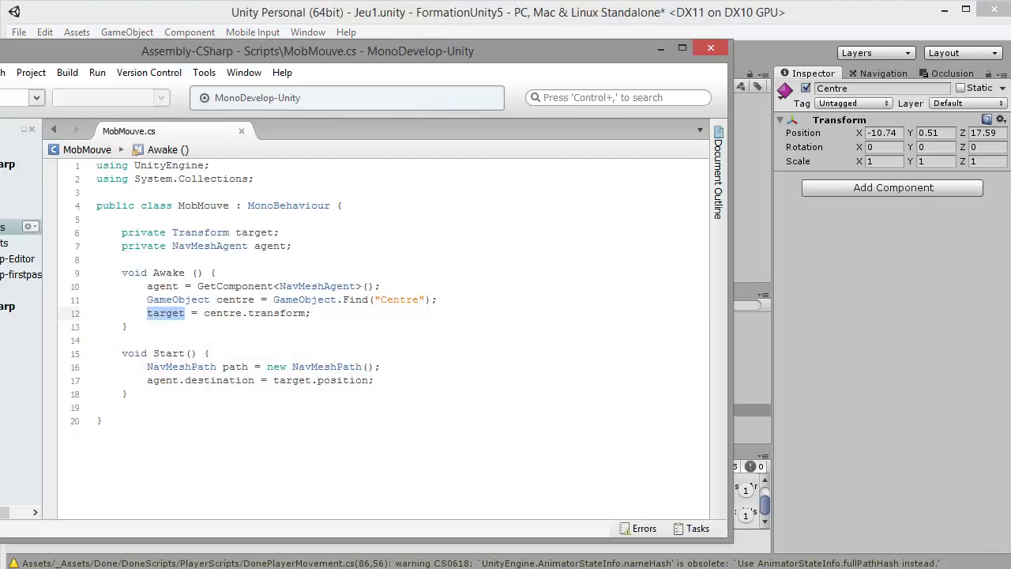
Step: Examine the Start method's NavMeshPath creation and agent.destination assignment, and highlight the whole MobMouve class
left_click_drag(122, 353, 218, 360)
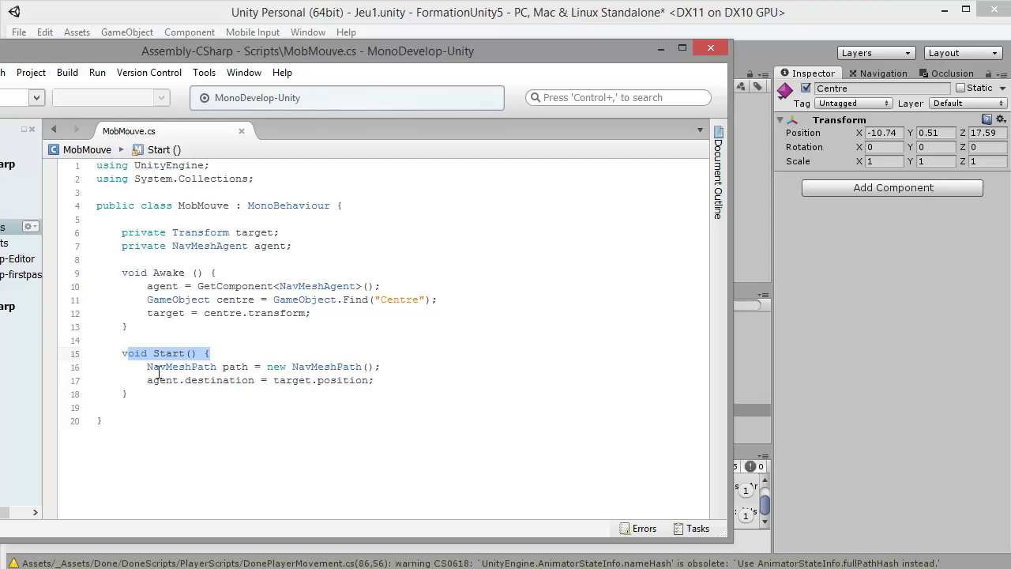
left_click_drag(153, 368, 220, 371)
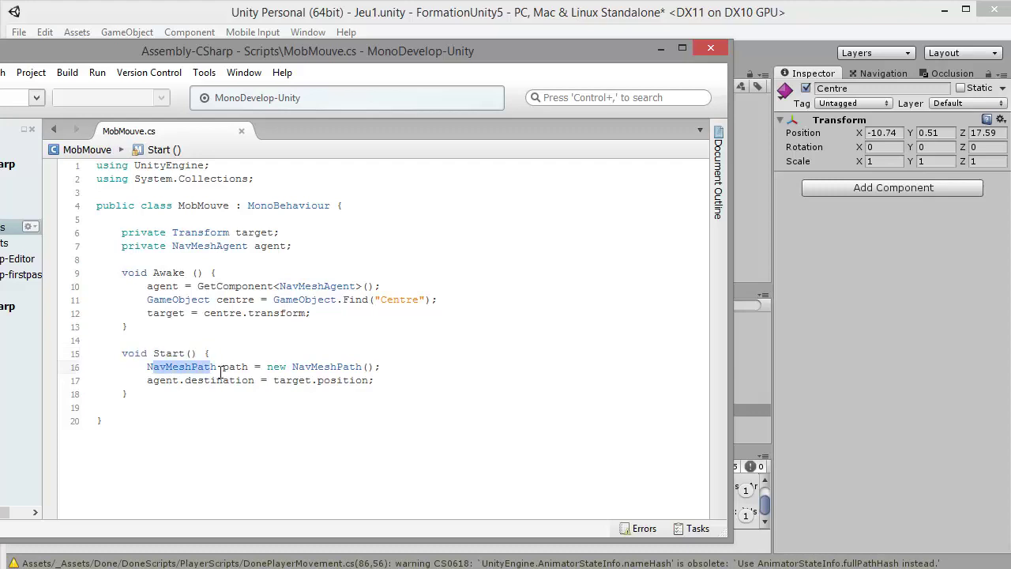
double_click(245, 368)
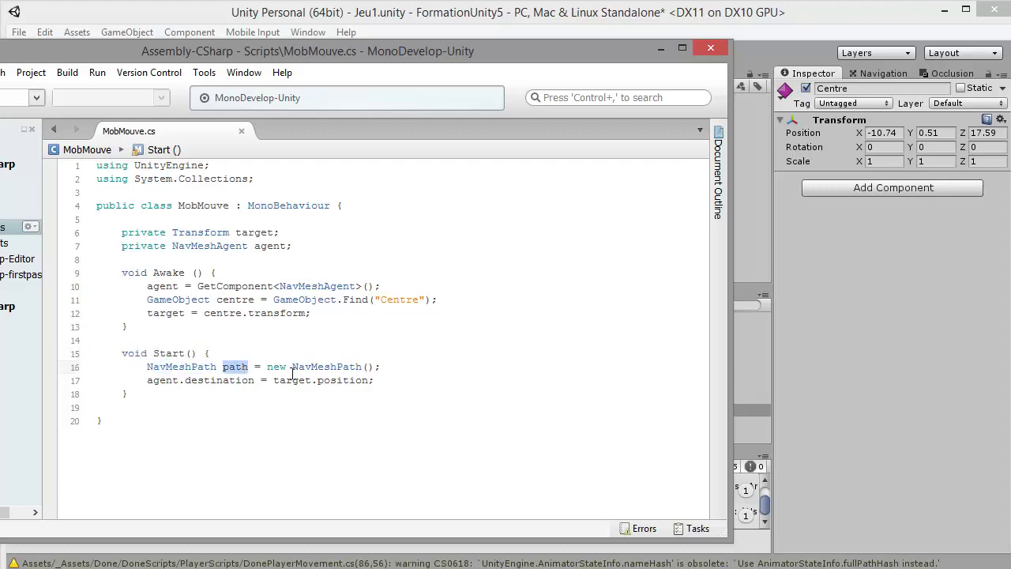
left_click_drag(395, 370, 161, 377)
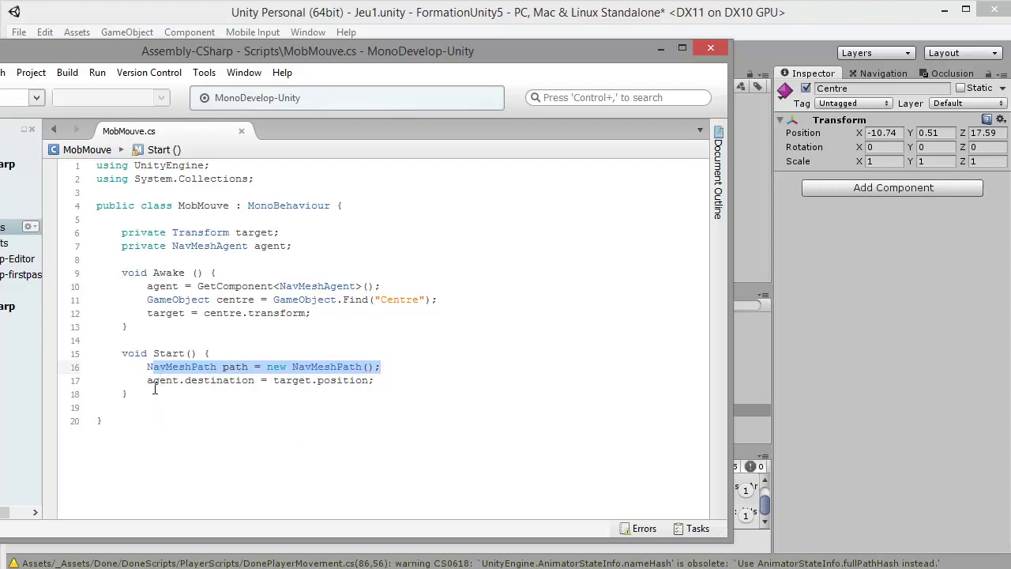
left_click_drag(147, 387, 375, 390)
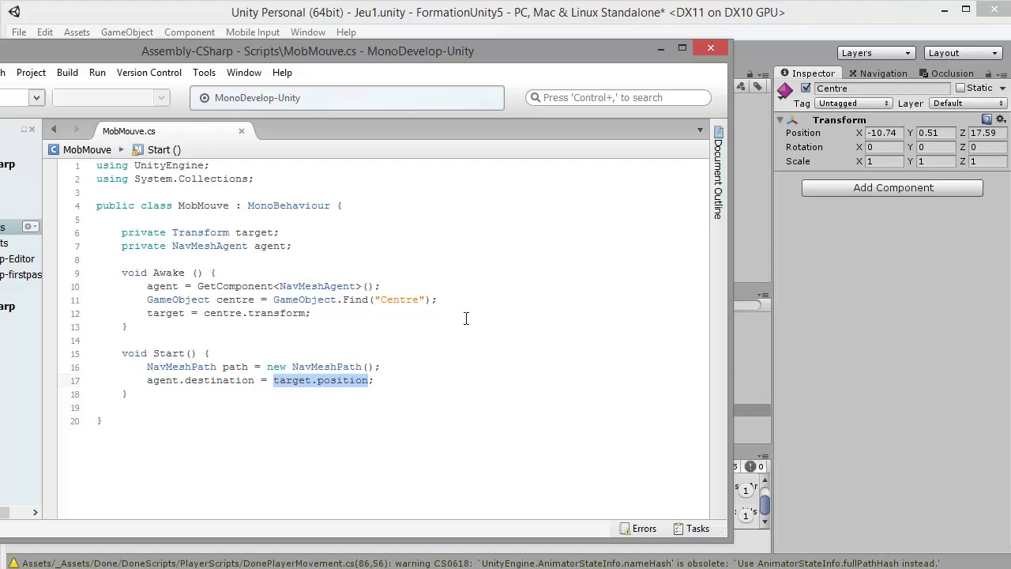
left_click_drag(252, 432, 571, 145)
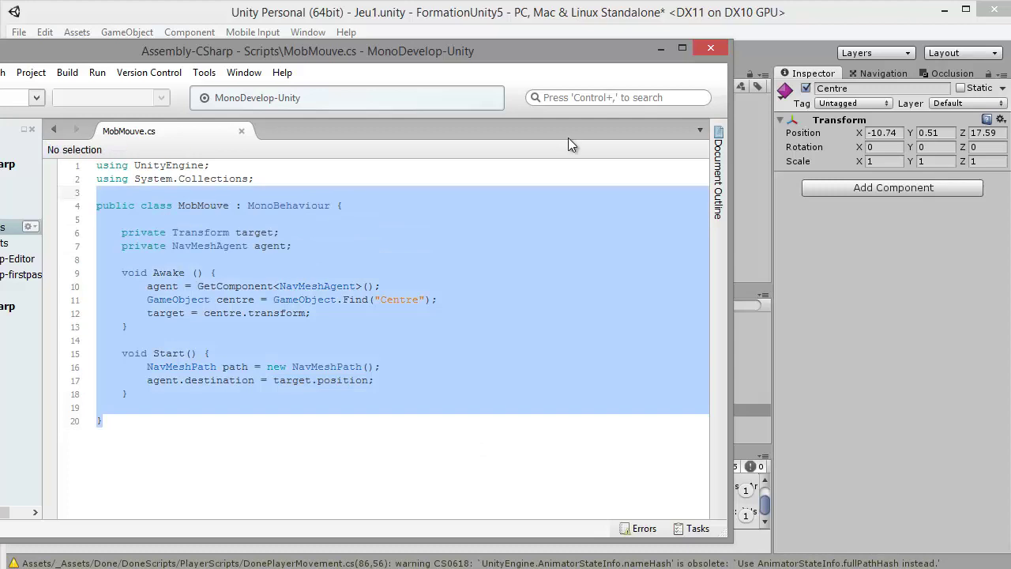
Step: Run the game in Unity, follow Mob's route to the Centre marker in the Scene view, and stop playback
left_click(659, 54)
left_click(660, 50)
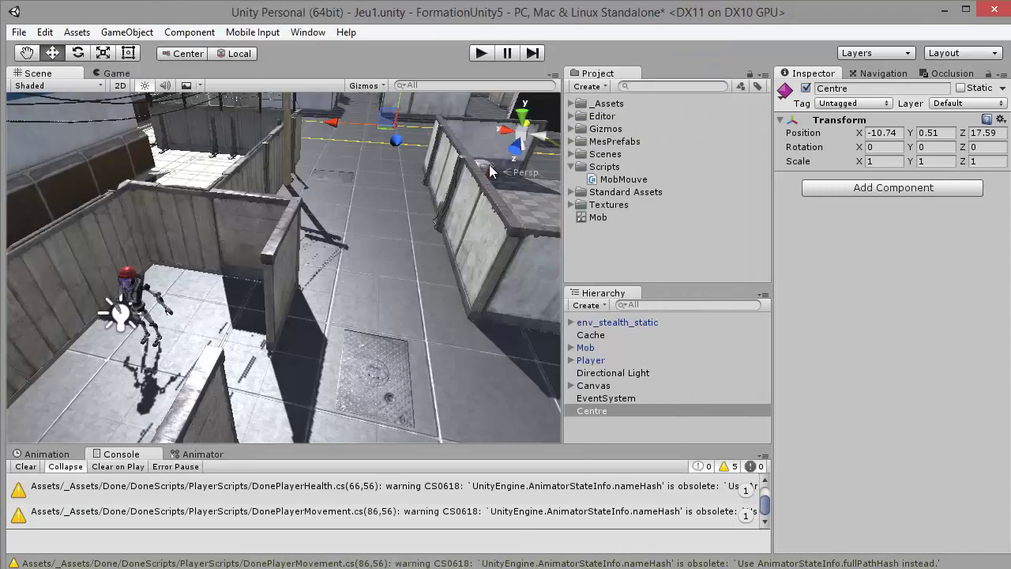
left_click(480, 53)
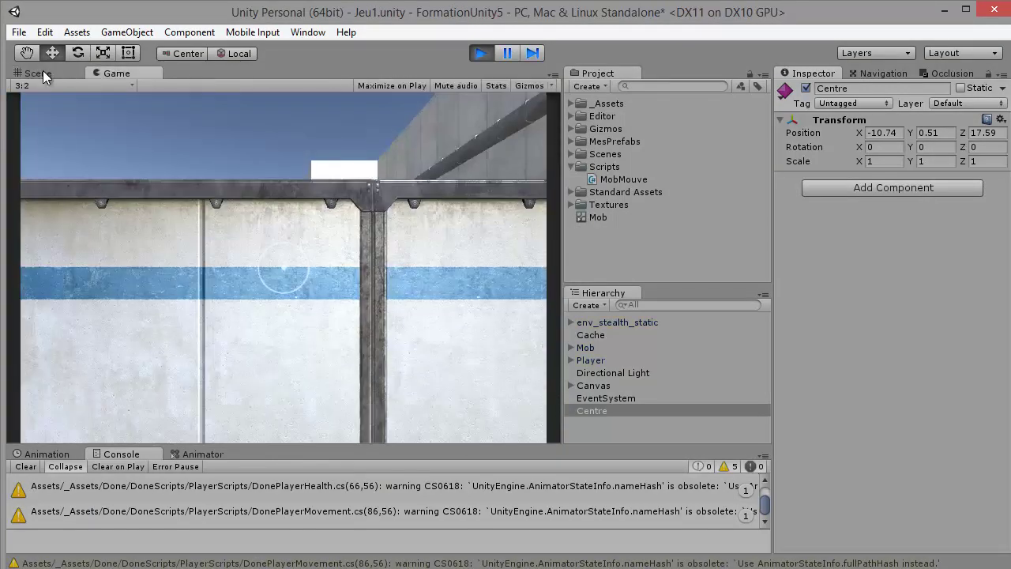
left_click(40, 72)
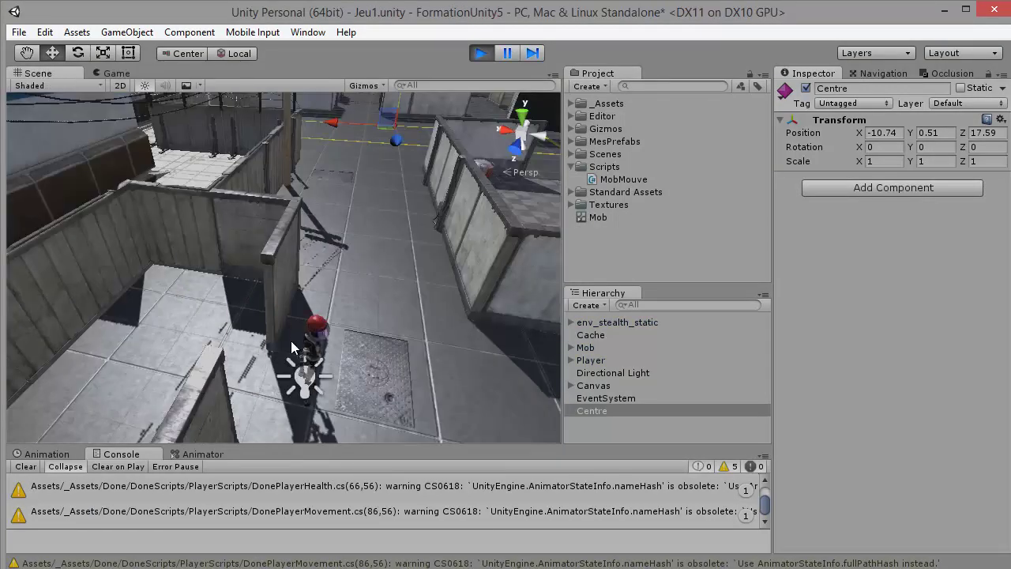
middle_click_drag(387, 219, 285, 385)
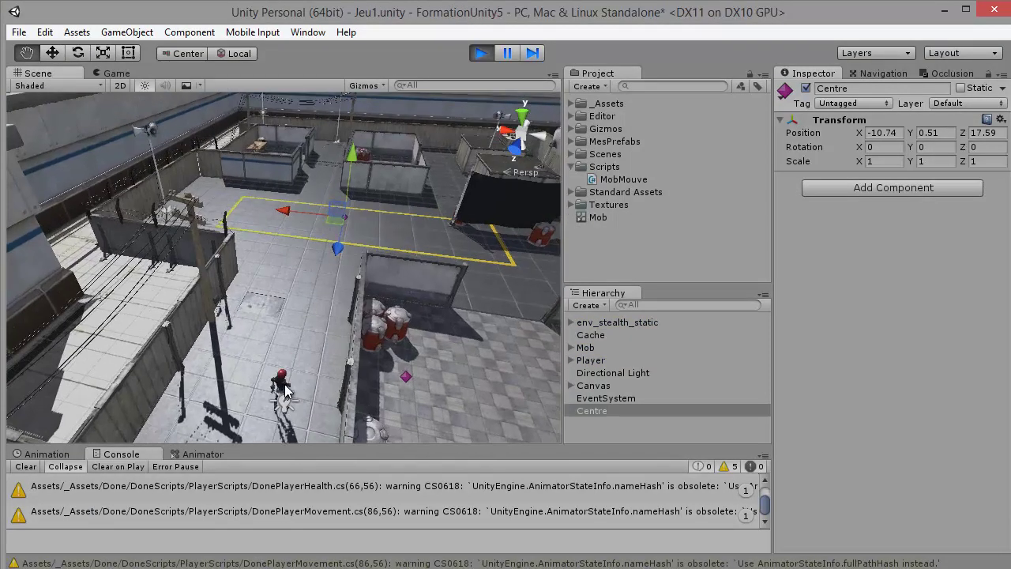
right_click_drag(285, 385, 176, 305)
middle_click_drag(205, 316, 294, 285)
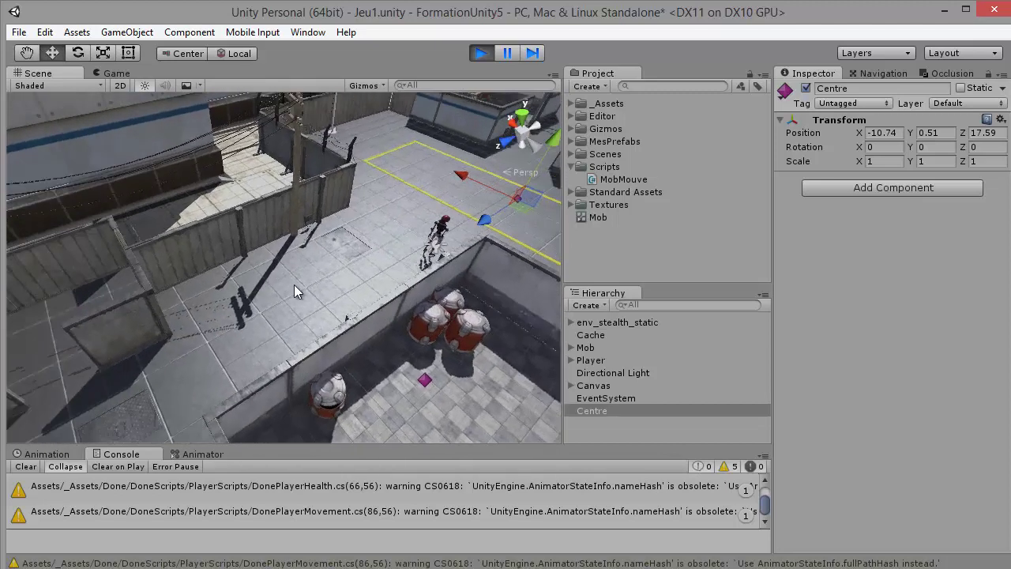
scroll(294, 284, "down", 2)
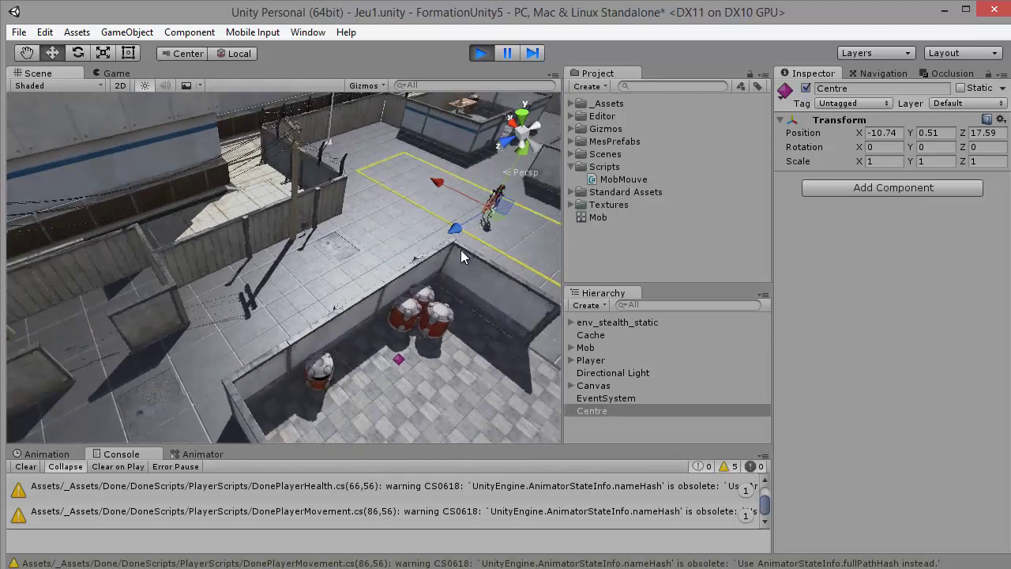
right_click_drag(460, 250, 427, 260)
scroll(432, 276, "down", 4)
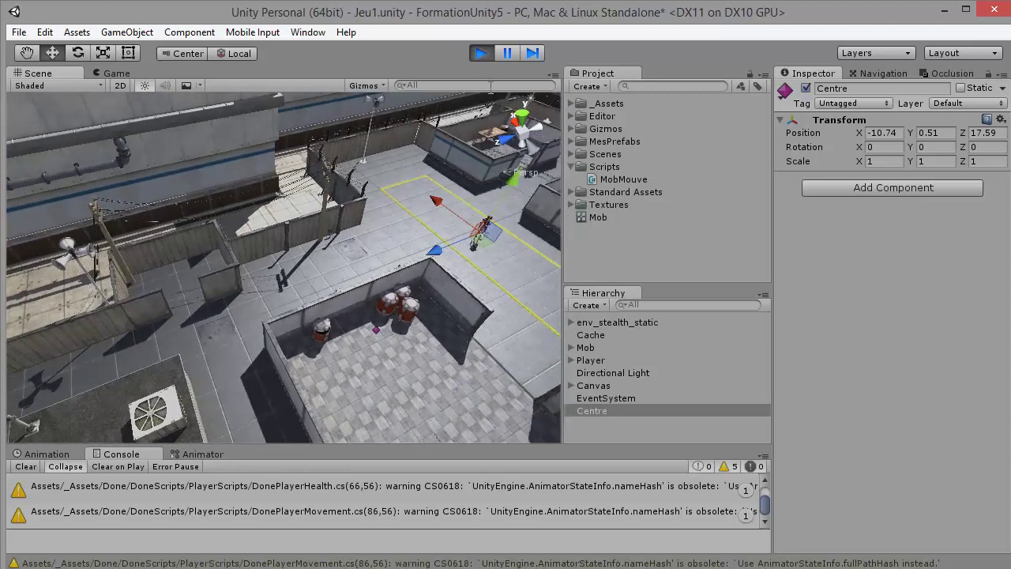
left_click(480, 53)
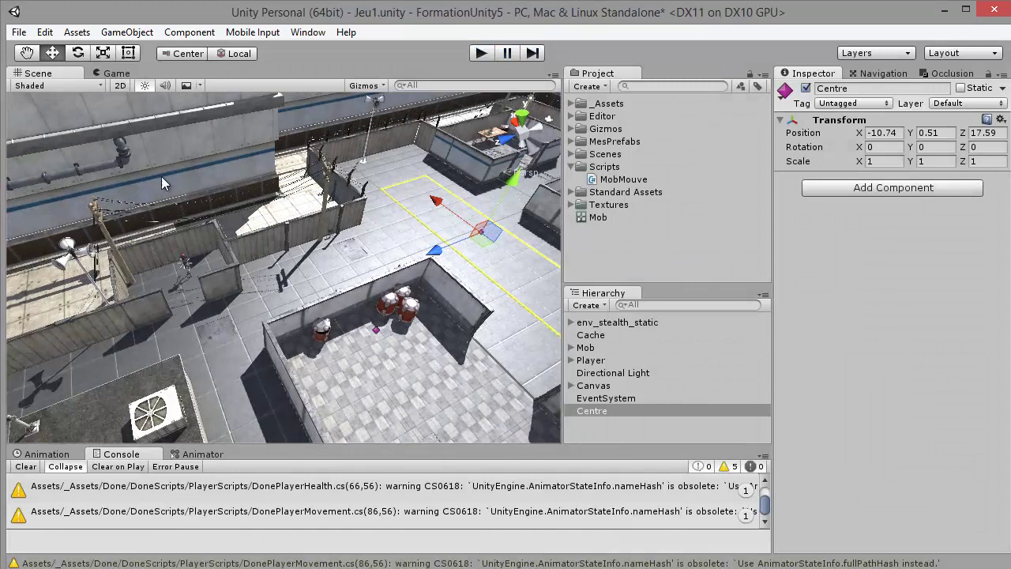
Step: Create a cube in the corridor between Mob and the Centre marker
left_click_drag(242, 224, 291, 260, "alt")
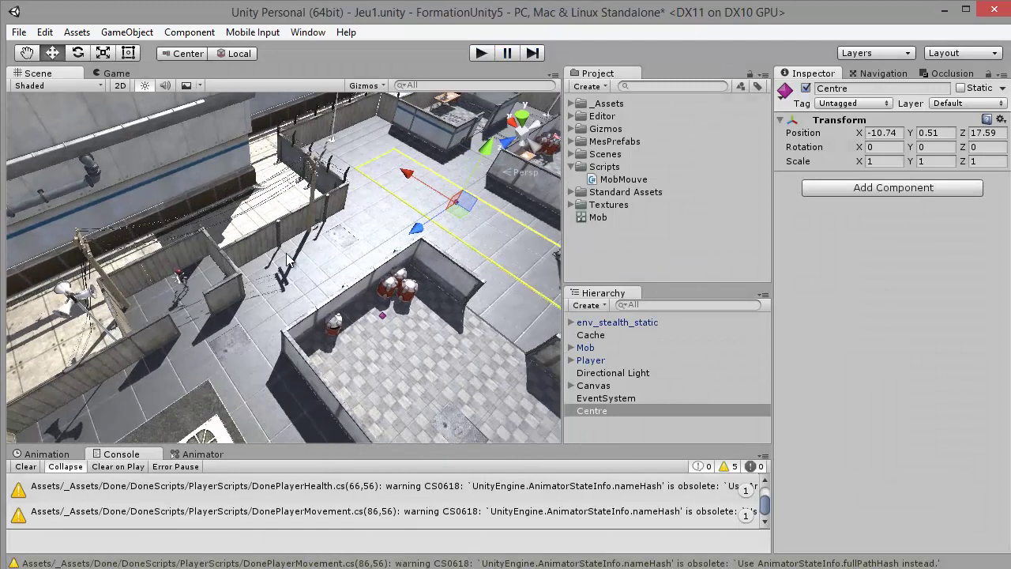
left_click(126, 34)
mouse_move(129, 81)
left_click(365, 85)
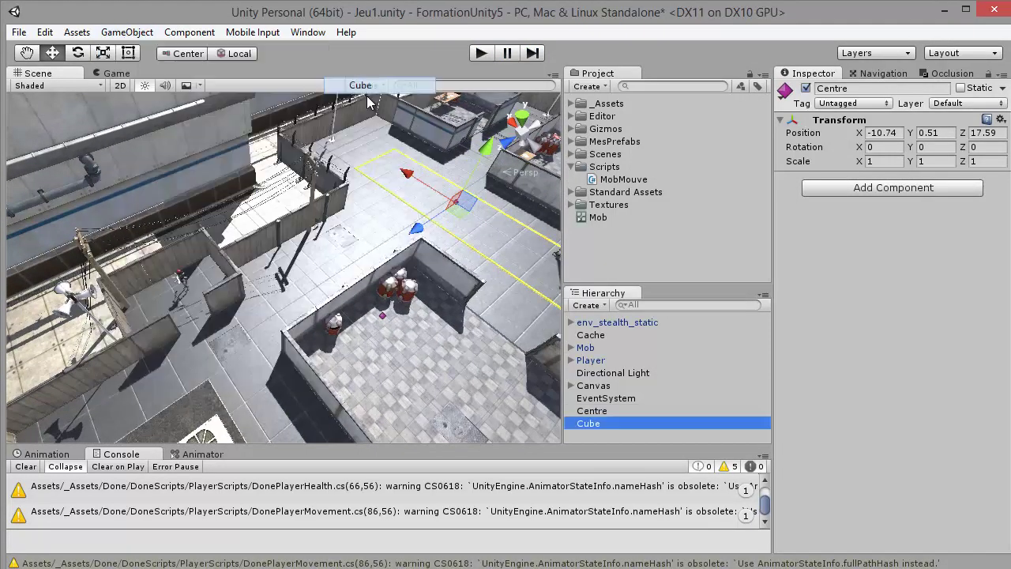
left_click_drag(261, 273, 294, 220, "alt")
Step: Scale the cube to about 10.16 in X and 3.29 in Y to block the corridor, and collapse its Box Collider and Mesh Renderer
left_click(102, 52)
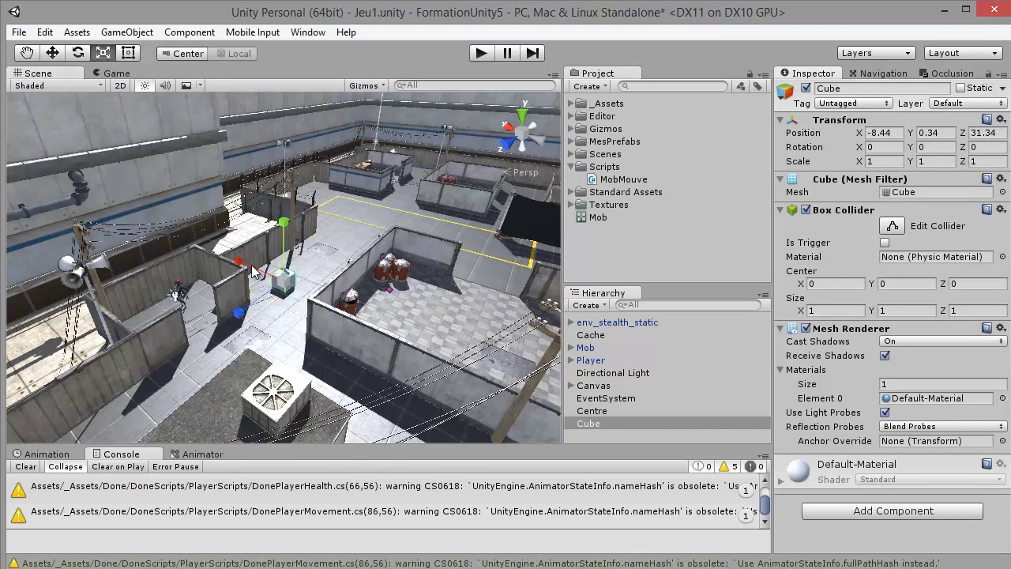
left_click_drag(253, 271, 425, 247)
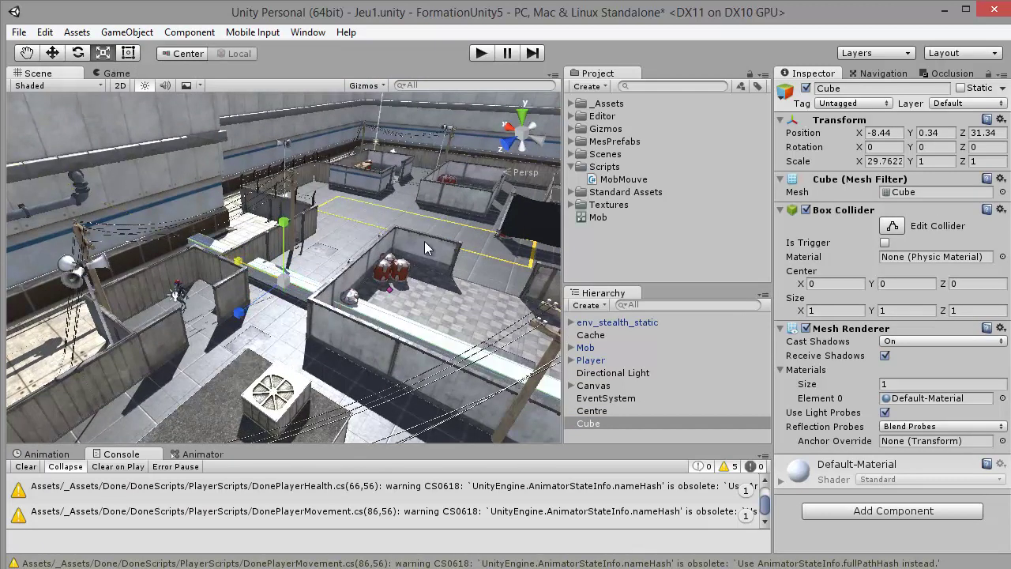
left_click_drag(240, 259, 271, 272)
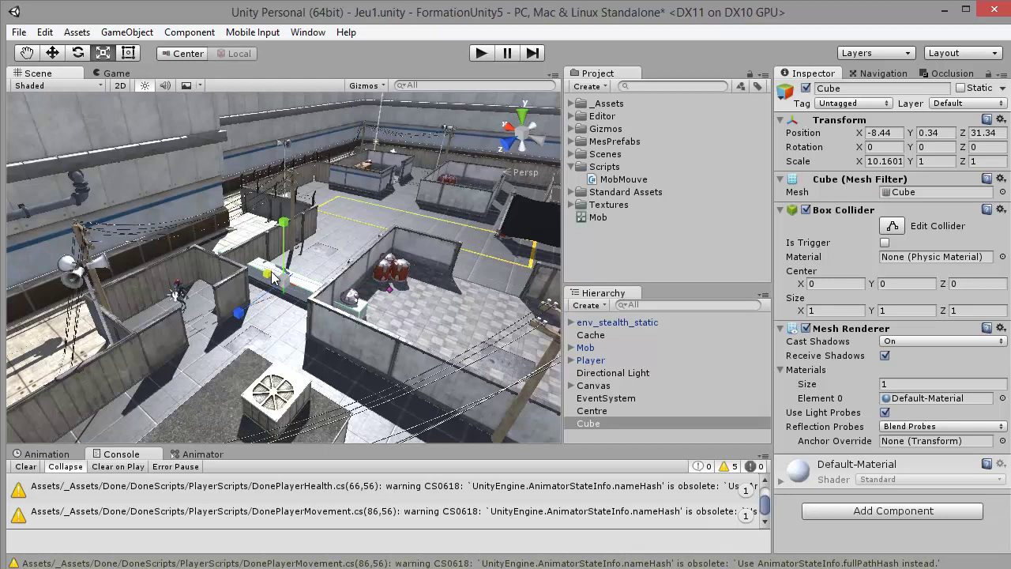
left_click_drag(284, 223, 285, 95)
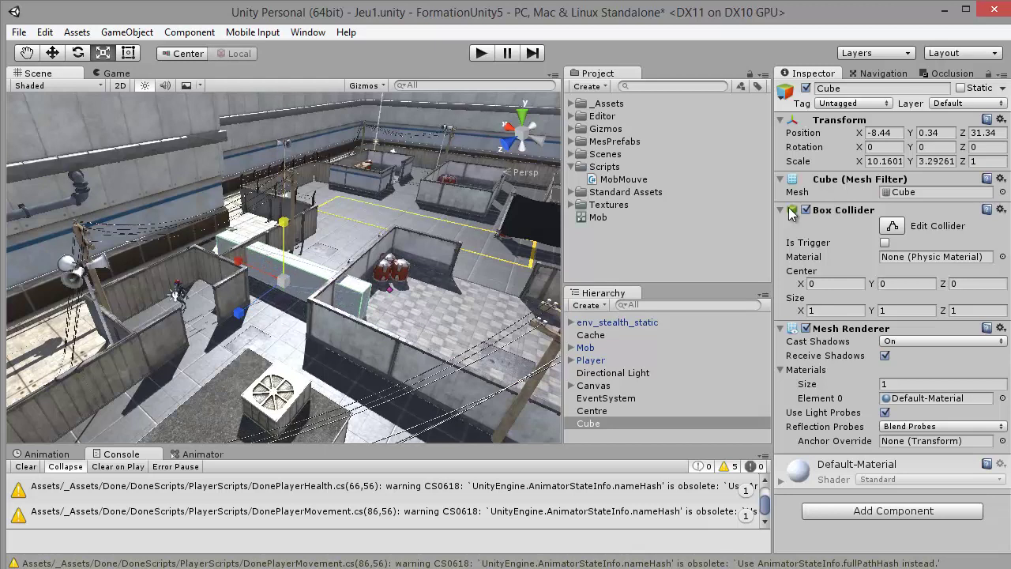
left_click(791, 211)
left_click(782, 225)
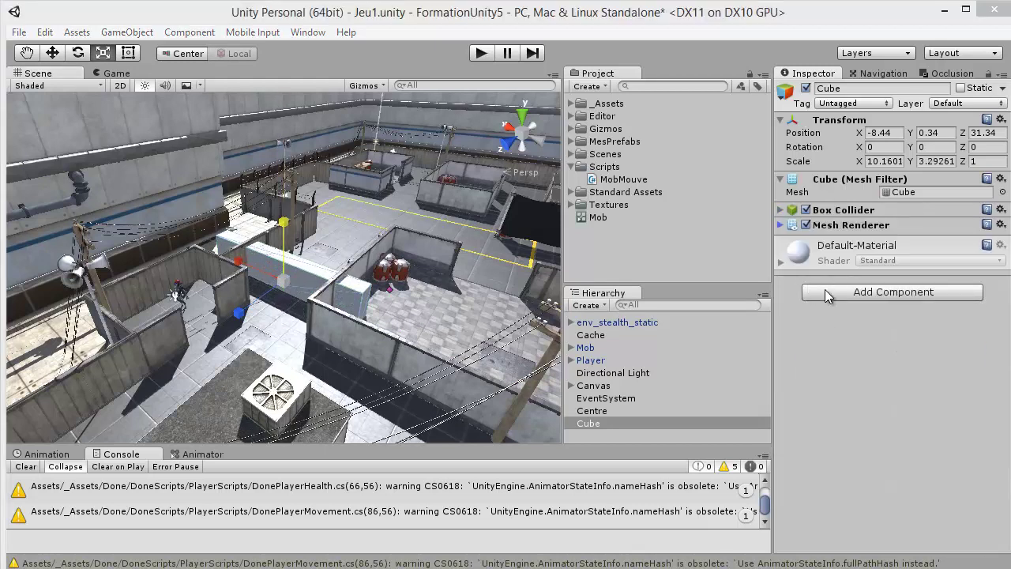
Step: Add a Nav Mesh Obstacle component to the cube and inspect the NavMesh around it
left_click(827, 294)
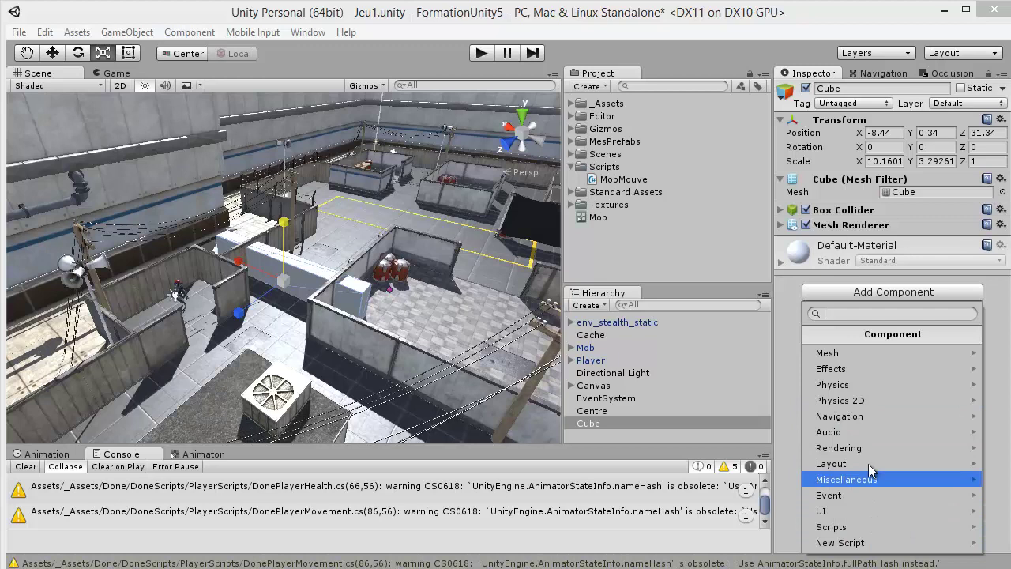
left_click(864, 417)
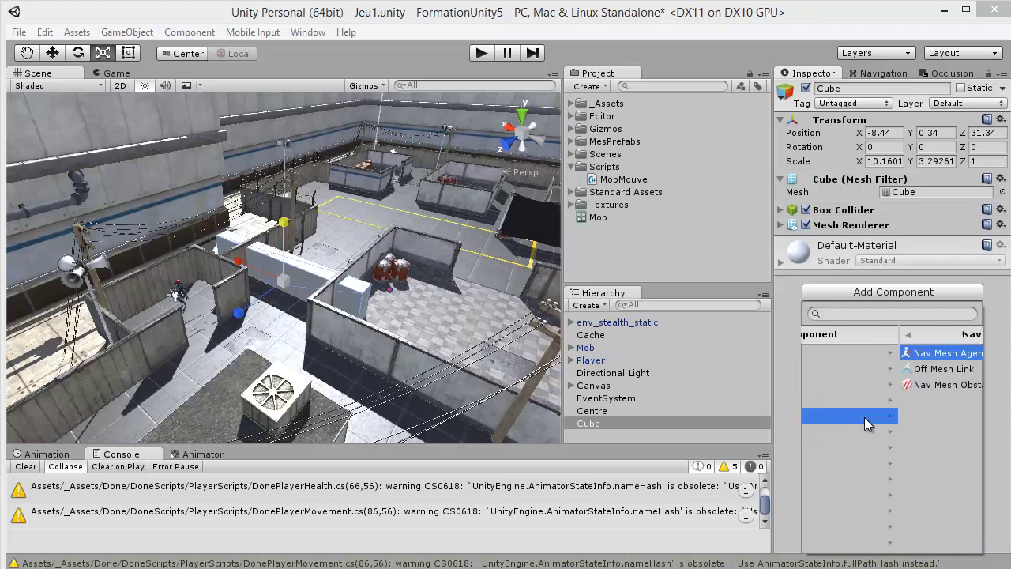
left_click(850, 384)
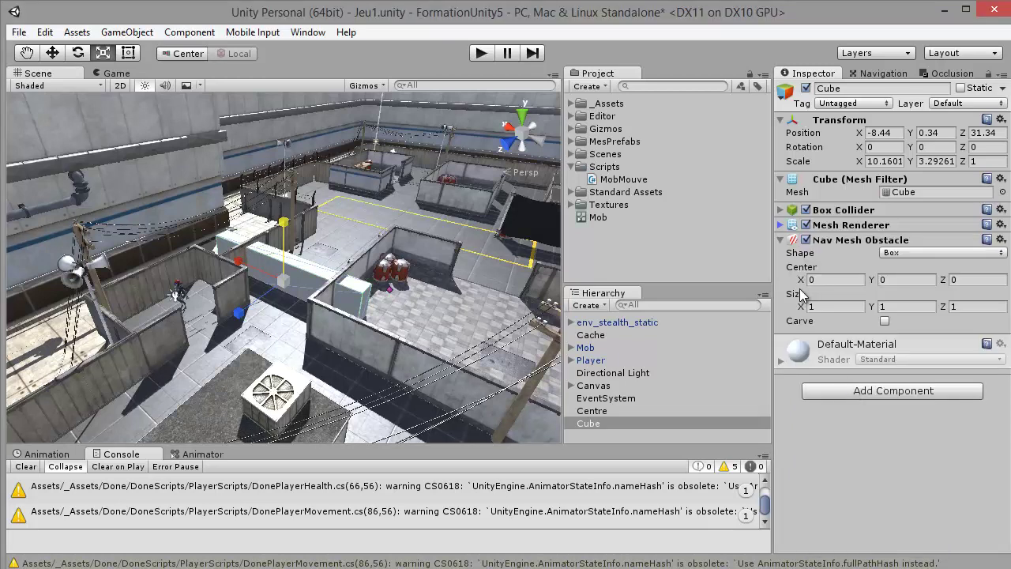
left_click(884, 74)
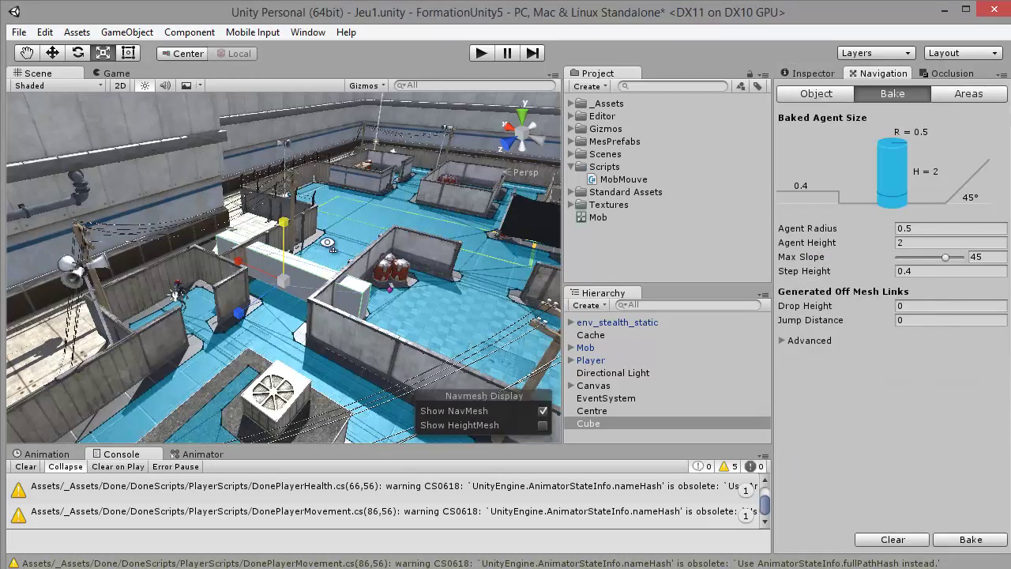
right_click_drag(327, 242, 321, 280)
scroll(320, 280, "up", 5)
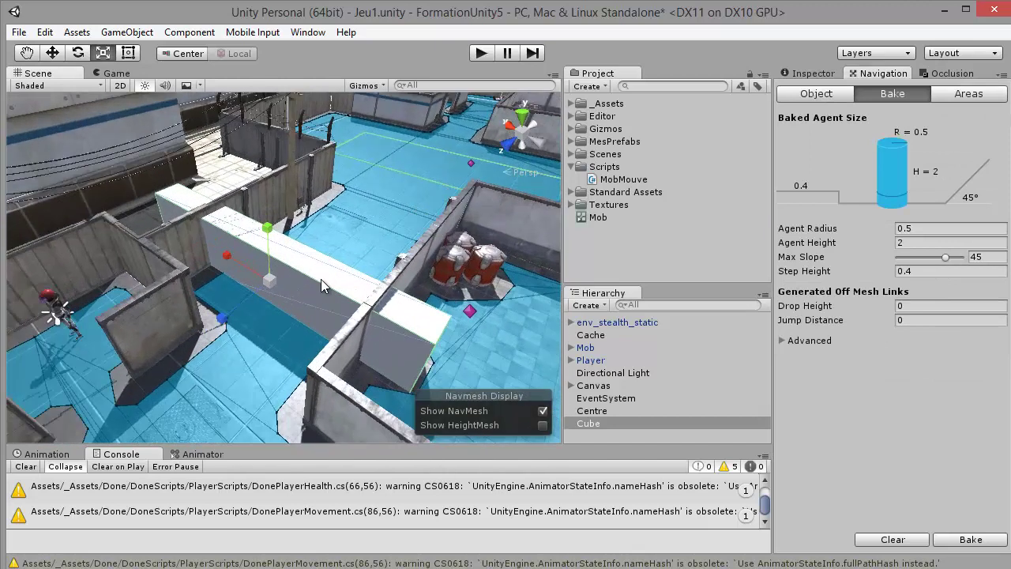
Step: Enable Carve on the cube's Nav Mesh Obstacle and check the NavMesh beneath the cube
left_click(820, 74)
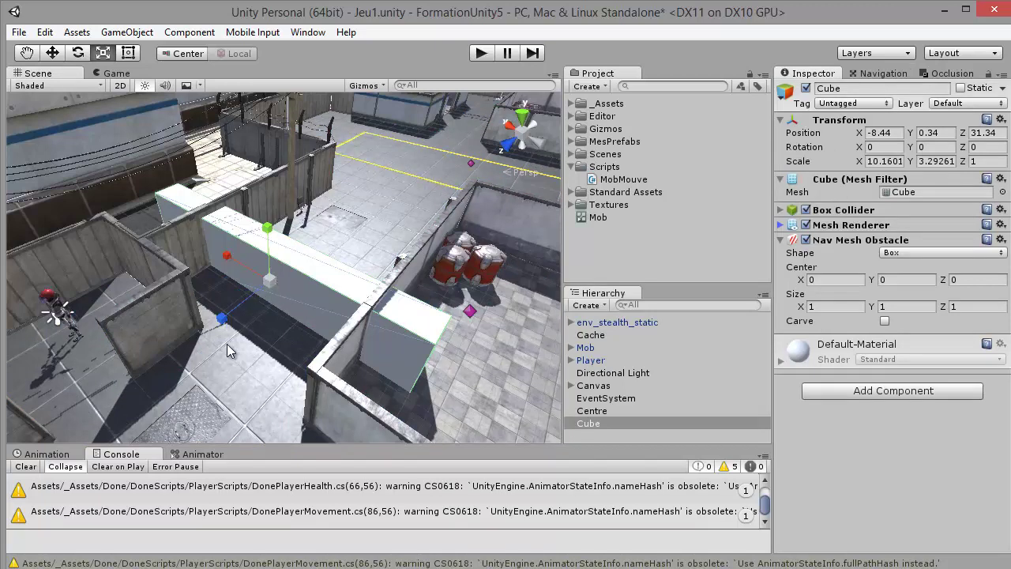
left_click(884, 321)
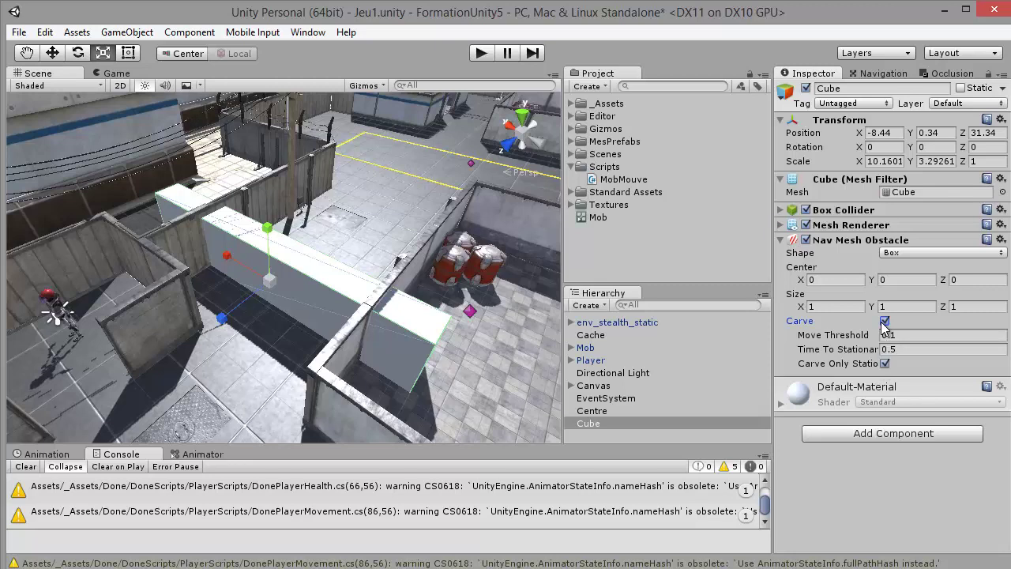
left_click(945, 71)
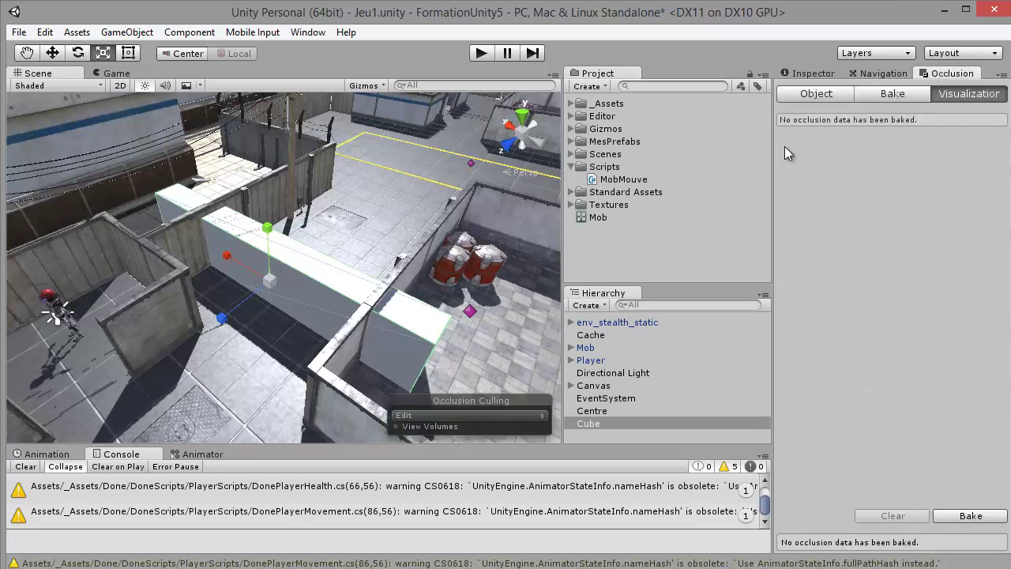
left_click(895, 76)
scroll(299, 298, "up", 5)
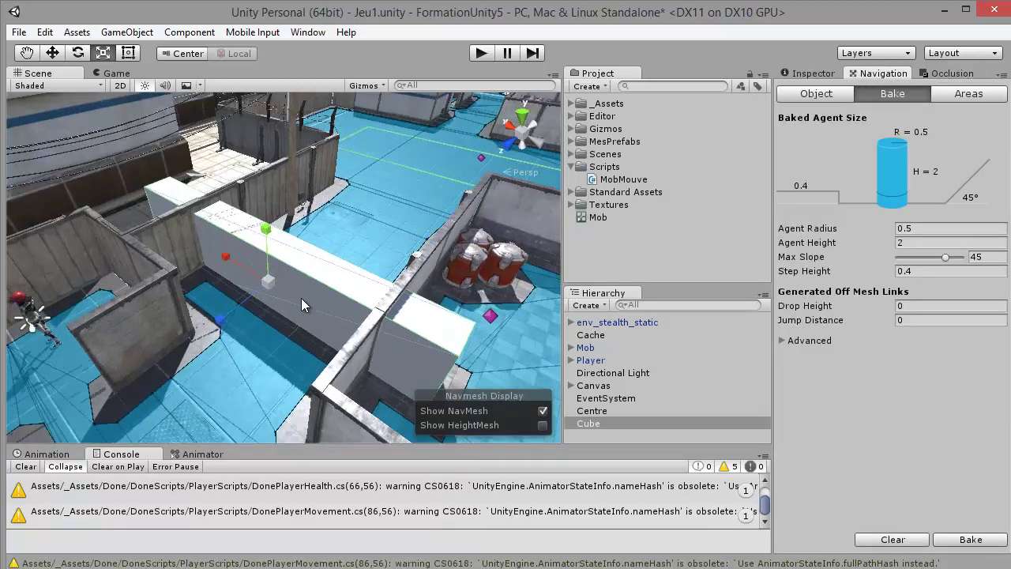
left_click_drag(290, 265, 300, 237, "alt")
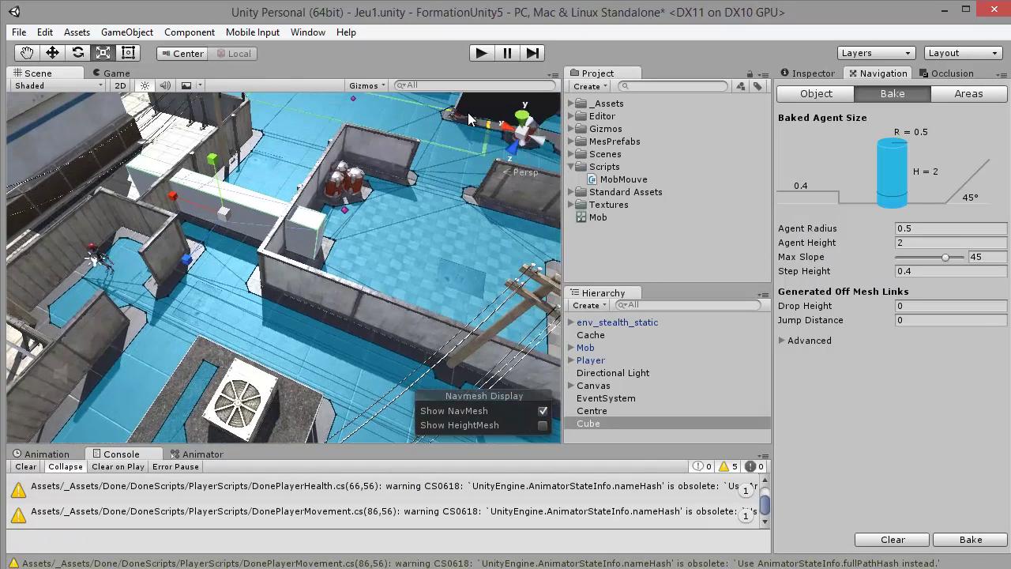
Step: Run the game, follow Mob's route around the carved cube in the Scene view, and stop playback
left_click(481, 53)
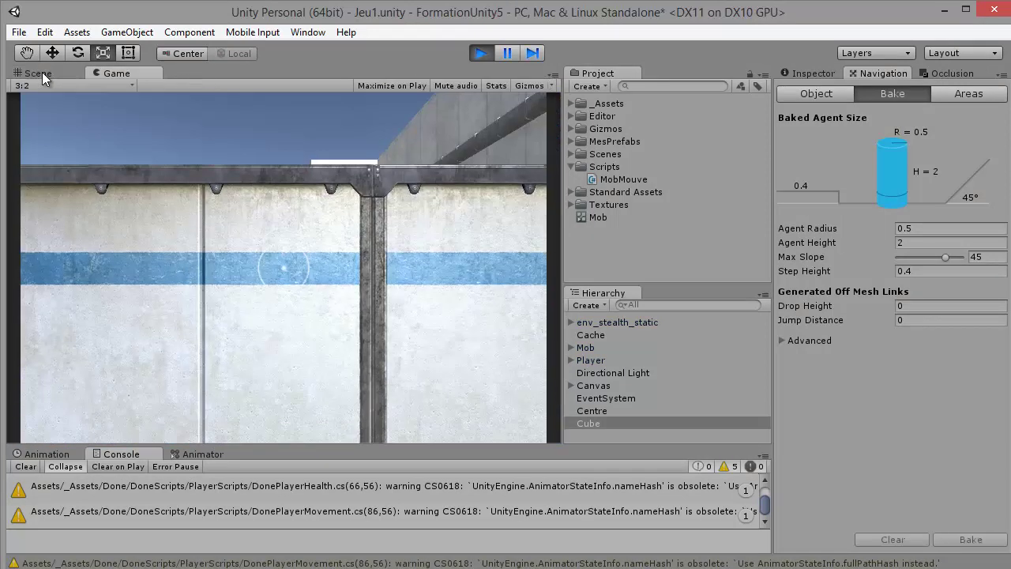
left_click(38, 74)
left_click_drag(268, 260, 296, 253, "alt")
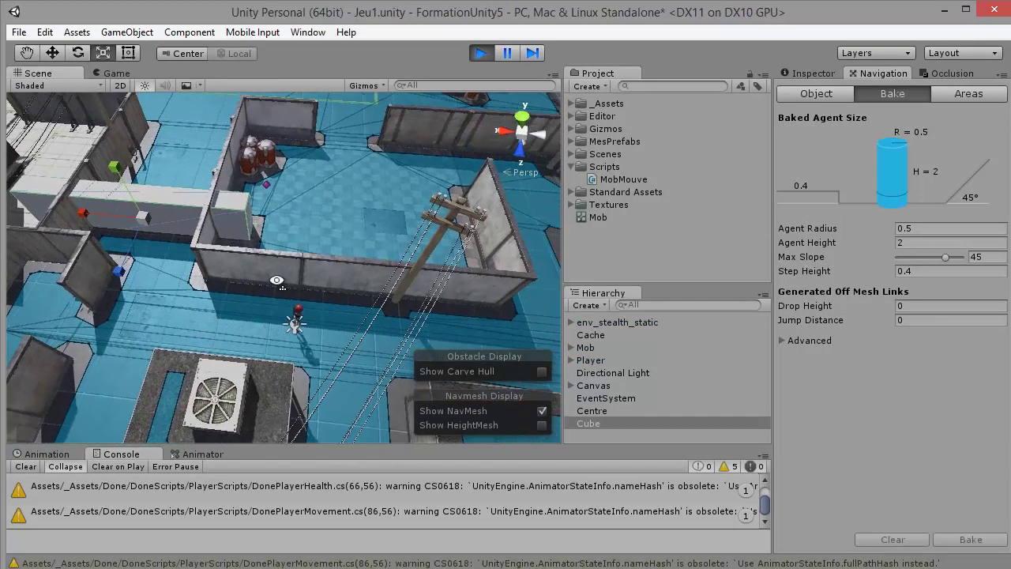
left_click_drag(276, 281, 245, 213, "alt")
right_click_drag(237, 212, 174, 248)
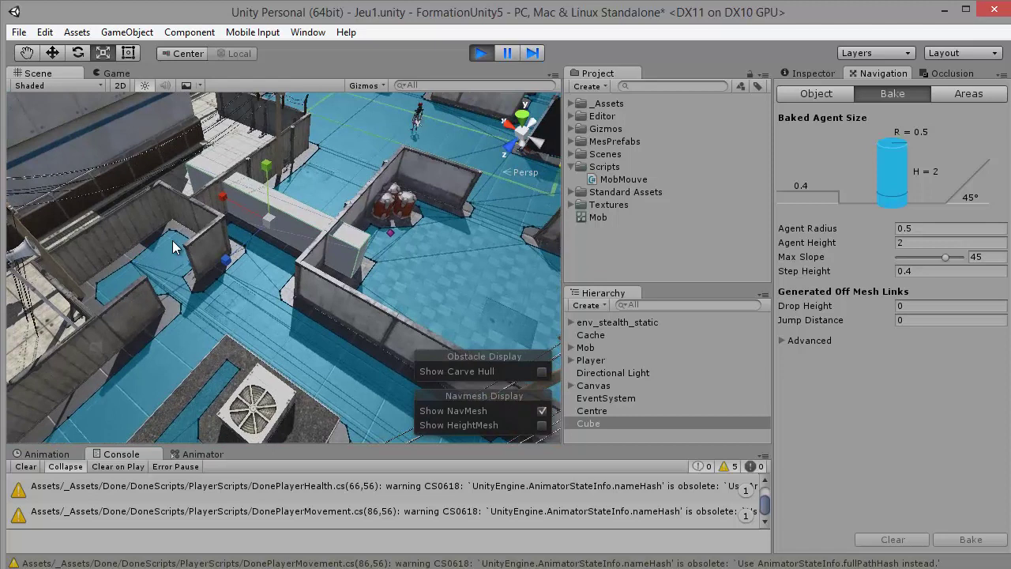
left_click(480, 52)
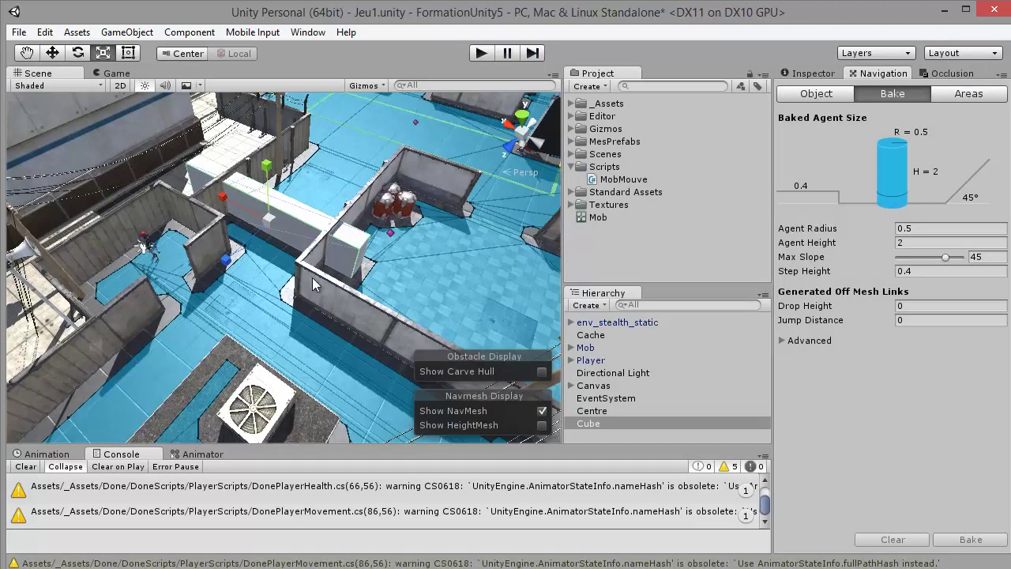
Step: Delete the cube blocking the corridor
key("Delete")
middle_click_drag(294, 261, 360, 272)
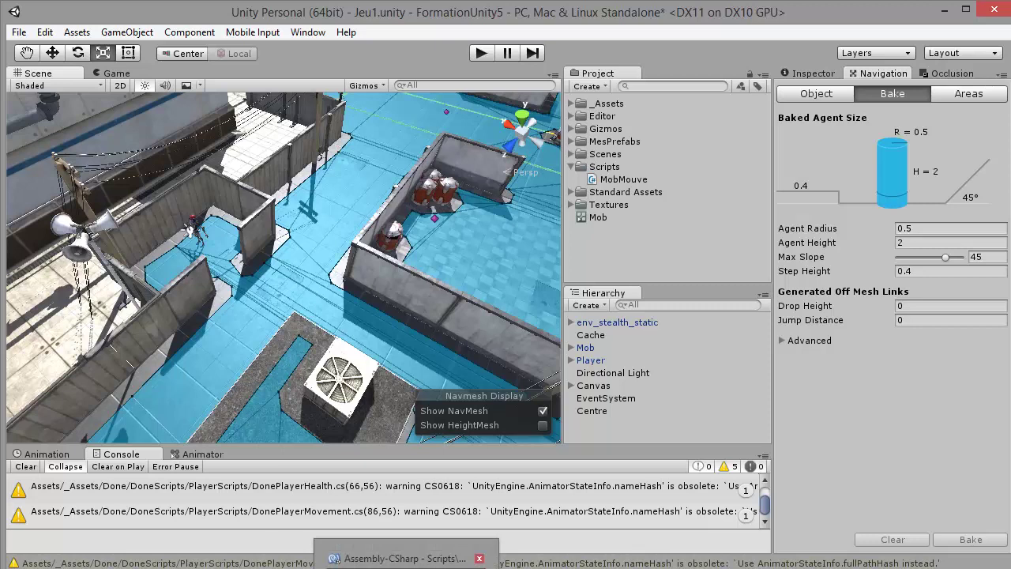
Step: Examine the NavMesh around Mob's enclosure, the corridor and the surrounding walled areas in the Scene view
middle_click_drag(324, 235, 362, 217)
scroll(356, 238, "up", 4)
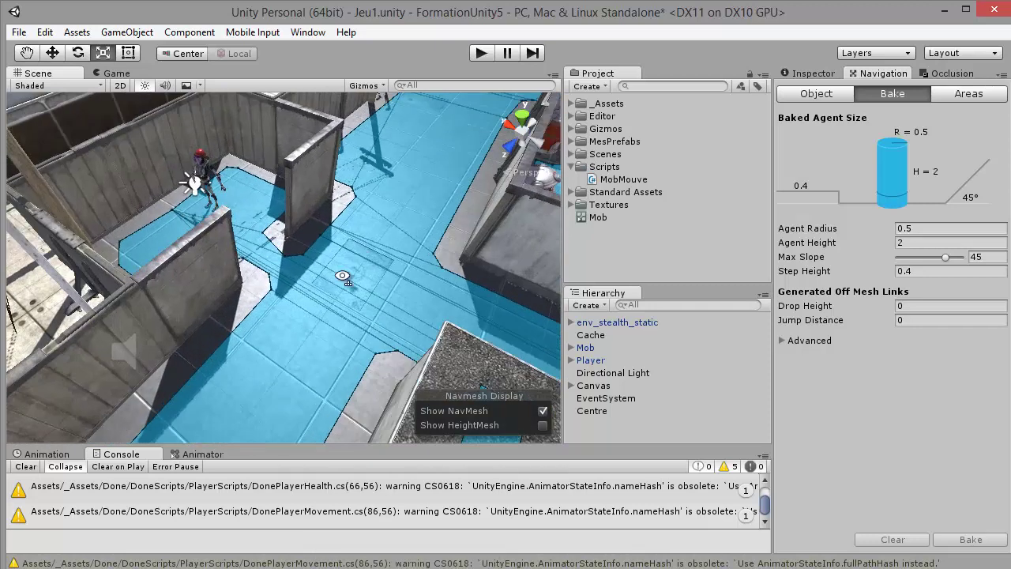
right_click_drag(345, 278, 402, 213)
middle_click_drag(402, 214, 330, 321)
right_click_drag(329, 321, 270, 297)
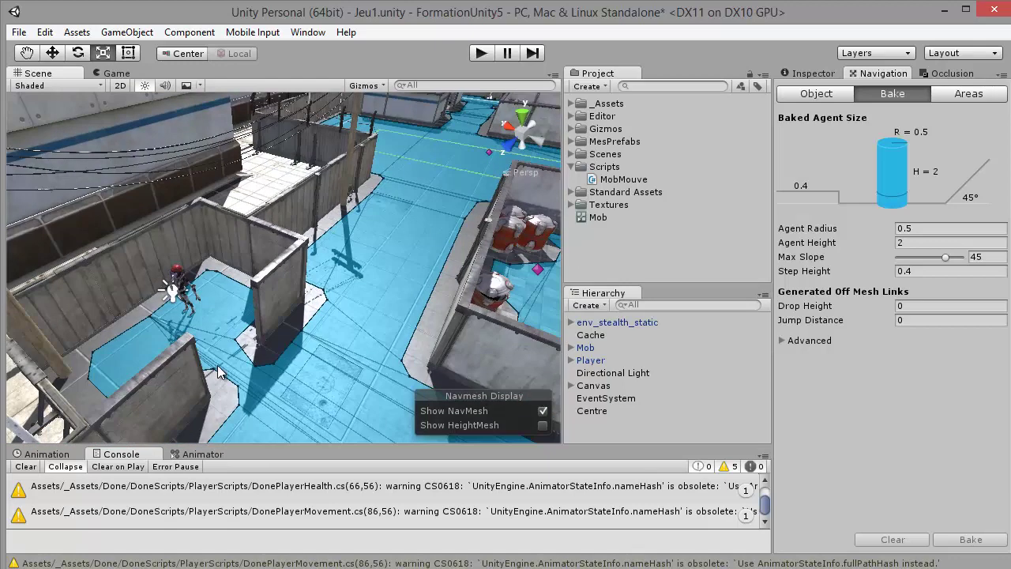
right_click_drag(217, 365, 345, 293)
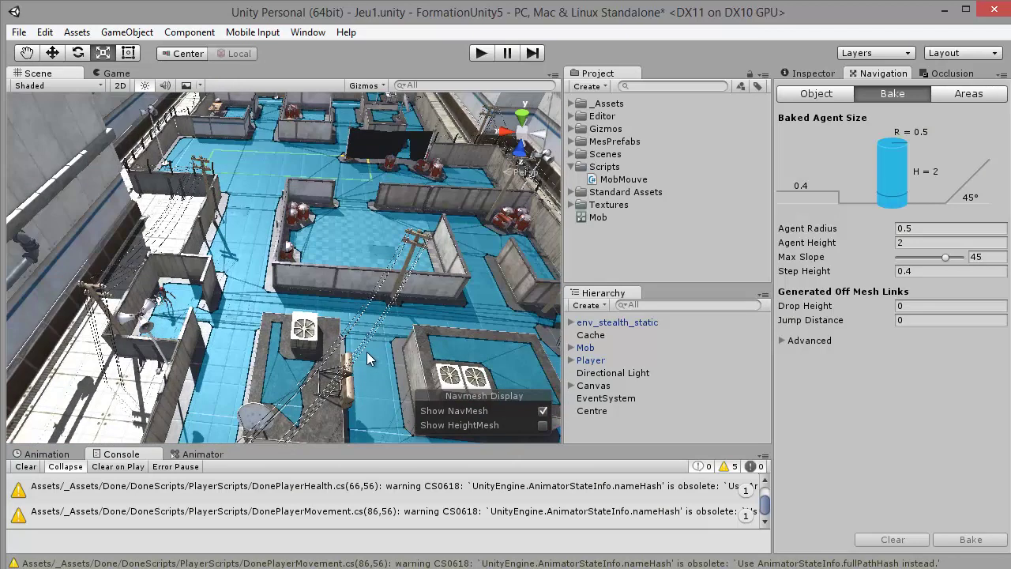
right_click_drag(368, 350, 353, 348)
scroll(353, 347, "up", 3)
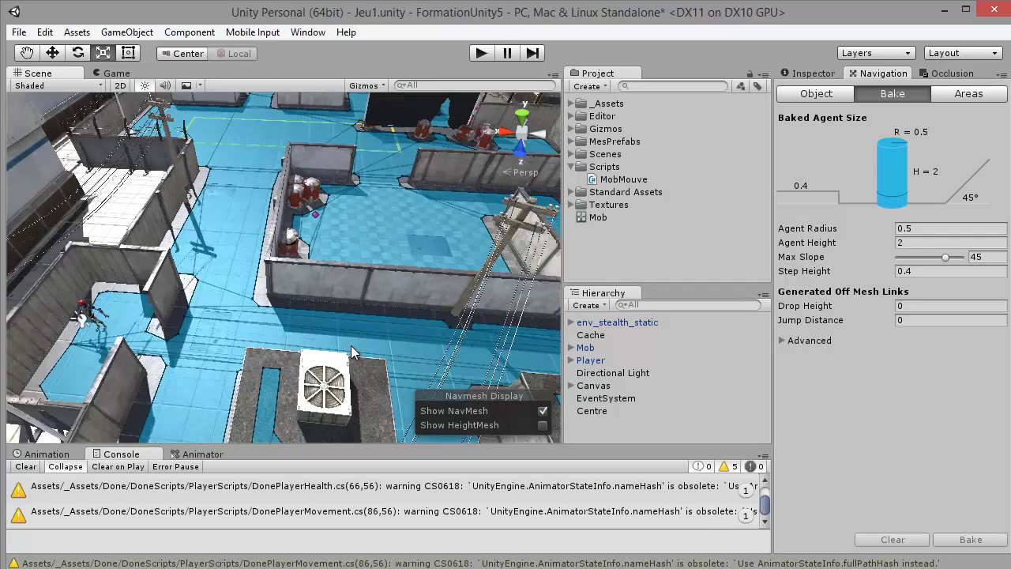